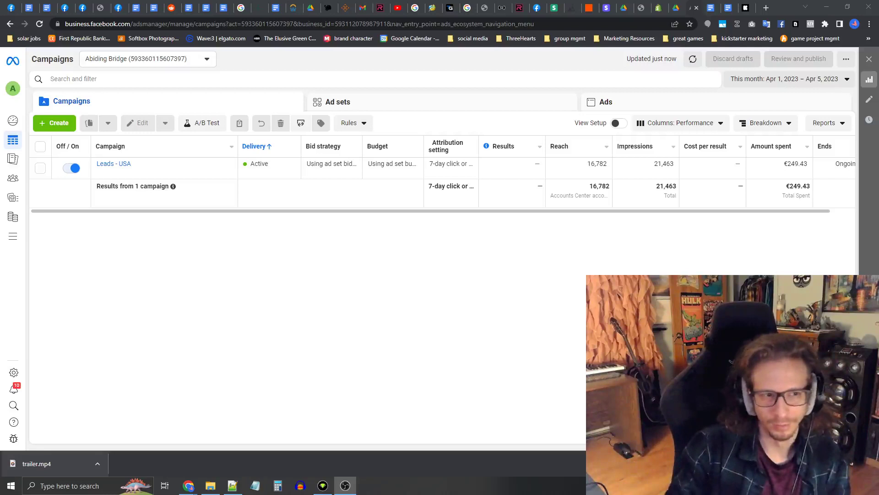
Step: Create a new draft campaign with Sales chosen as its objective
click(52, 124)
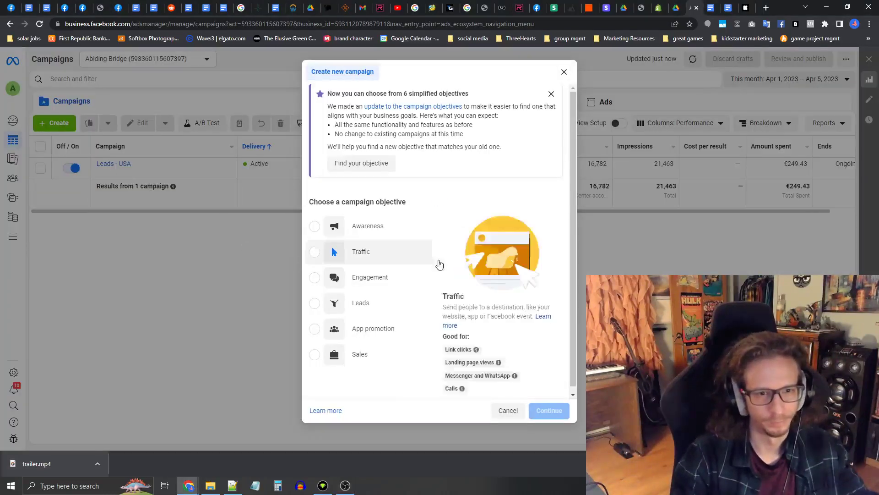
click(356, 360)
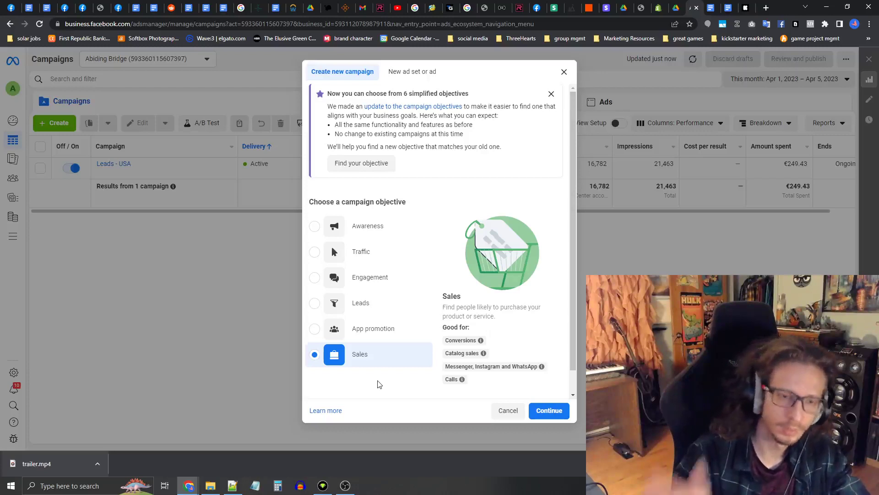
click(549, 410)
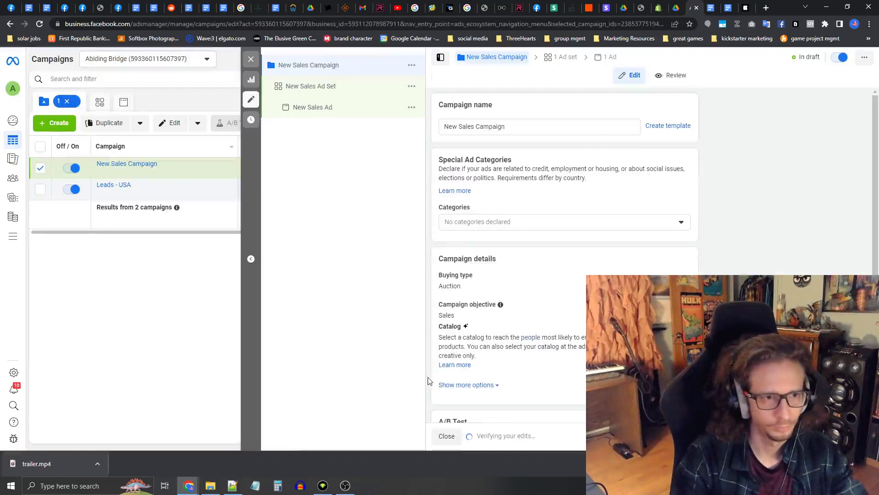
Step: Replace the default campaign name with 'Live Campaign Ads'
triple_click(527, 123)
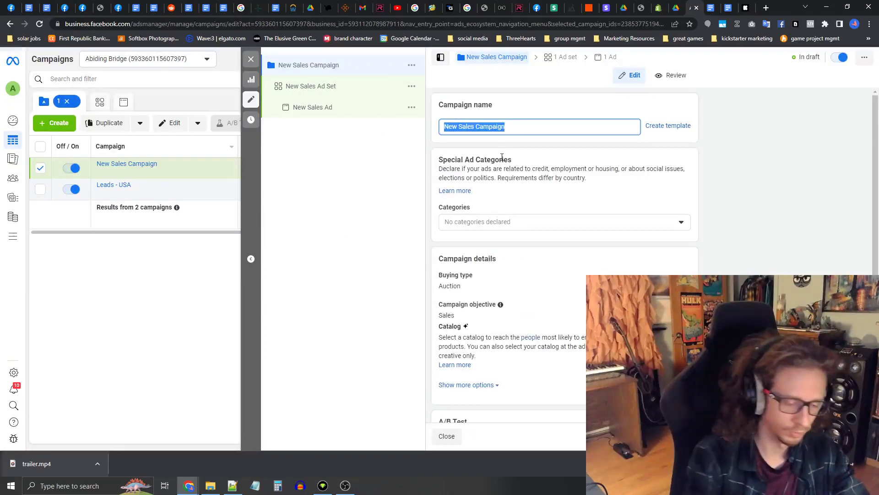
text(Live -)
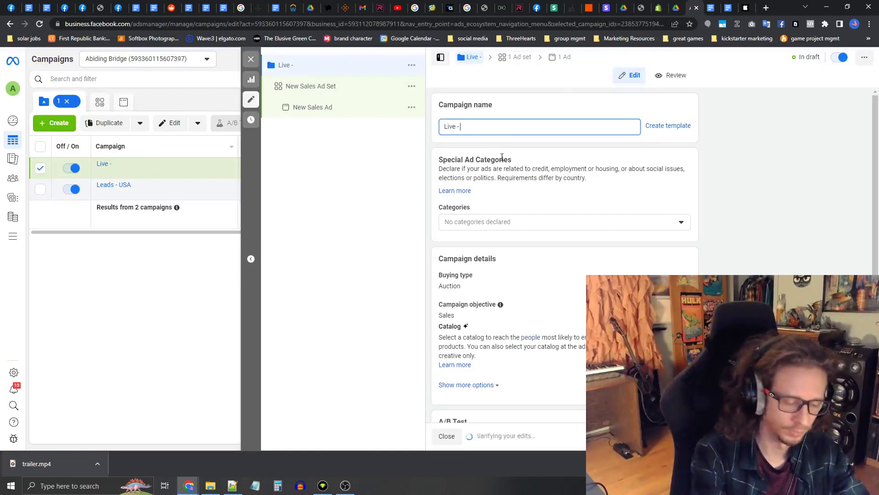
text( Cold Traff)
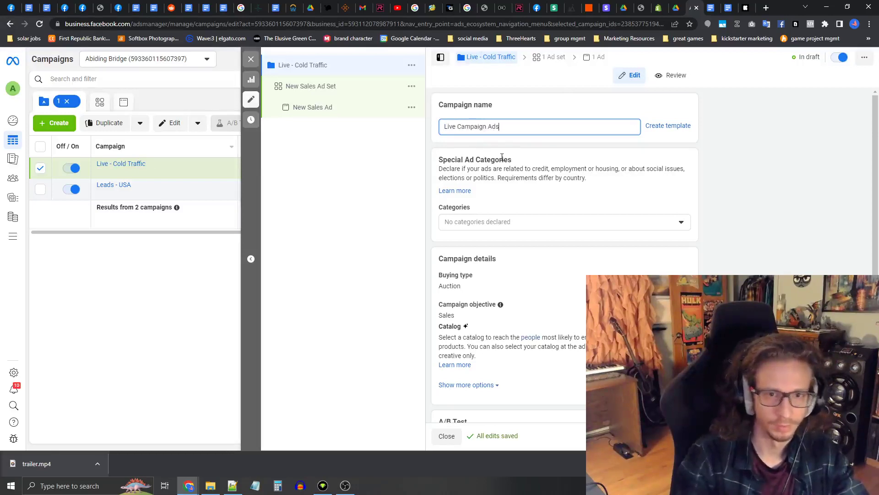
scroll(503, 151, down, 1)
scroll(503, 143, up, 1)
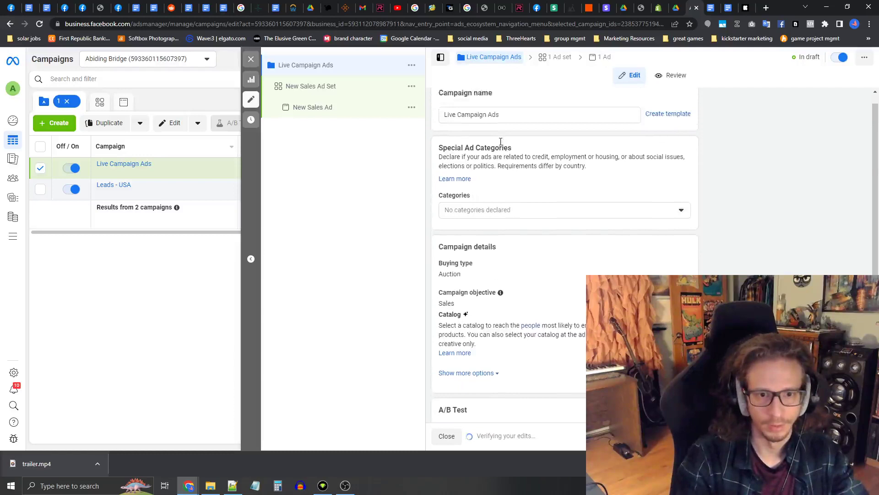
scroll(475, 142, down, 2)
scroll(522, 187, up, 2)
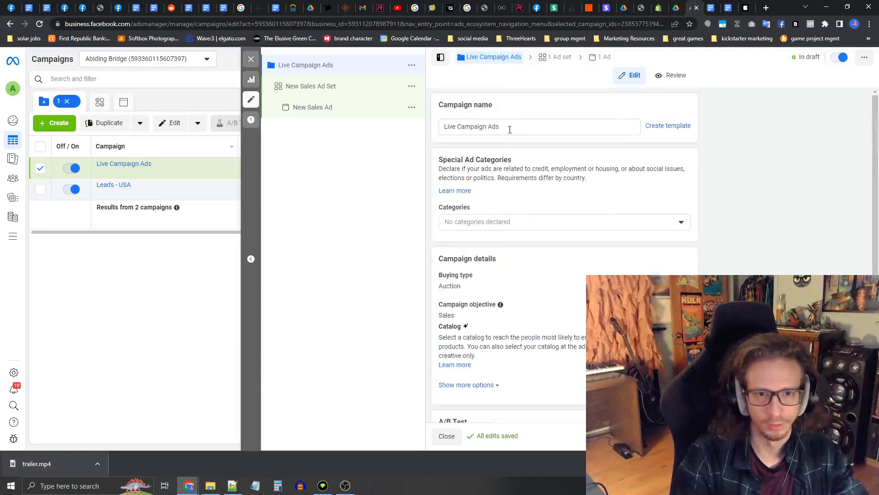
drag(508, 130, 432, 128)
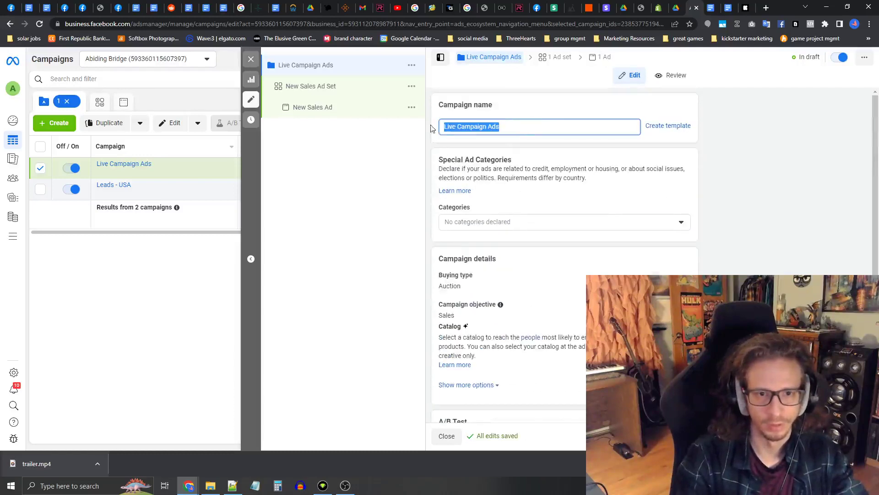
Step: Rename the New Sales Ad Set to 'Live - USA - KS&Reading'
click(299, 90)
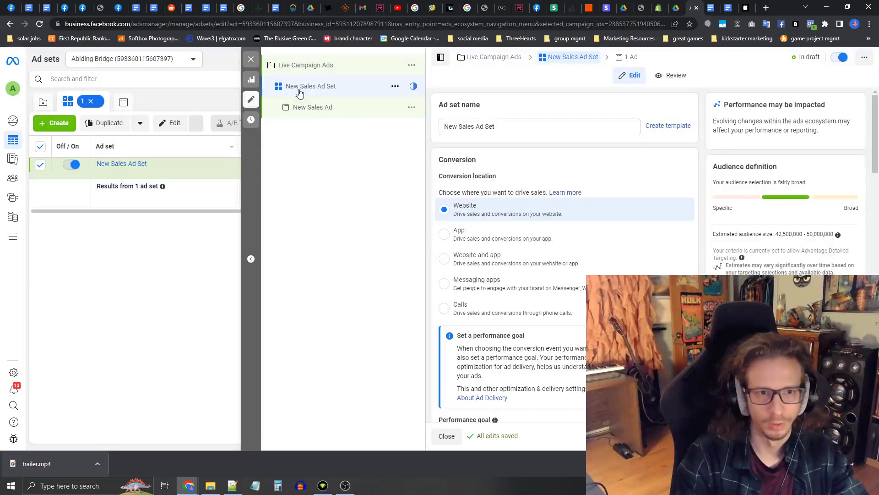
drag(522, 125, 430, 131)
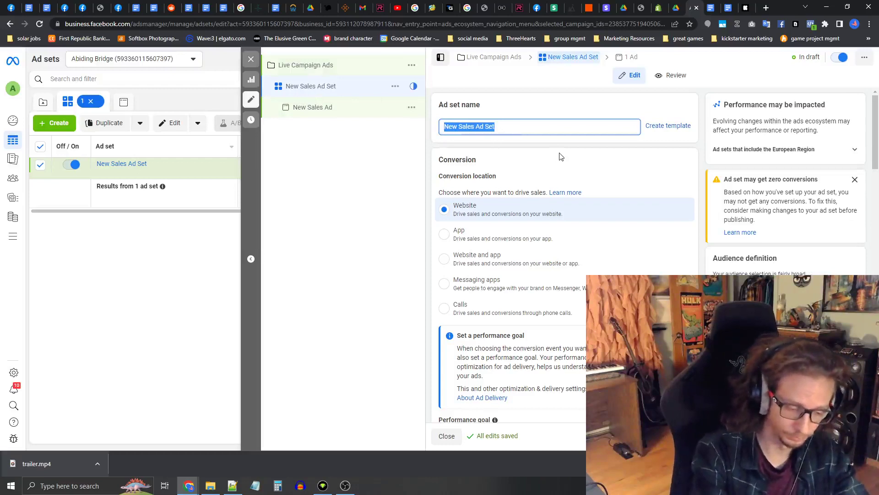
text(Live - USA -)
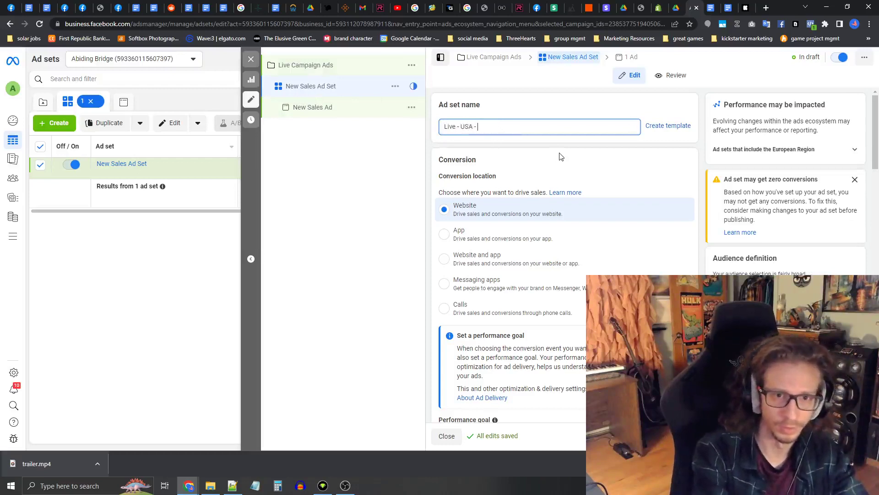
text( KS)
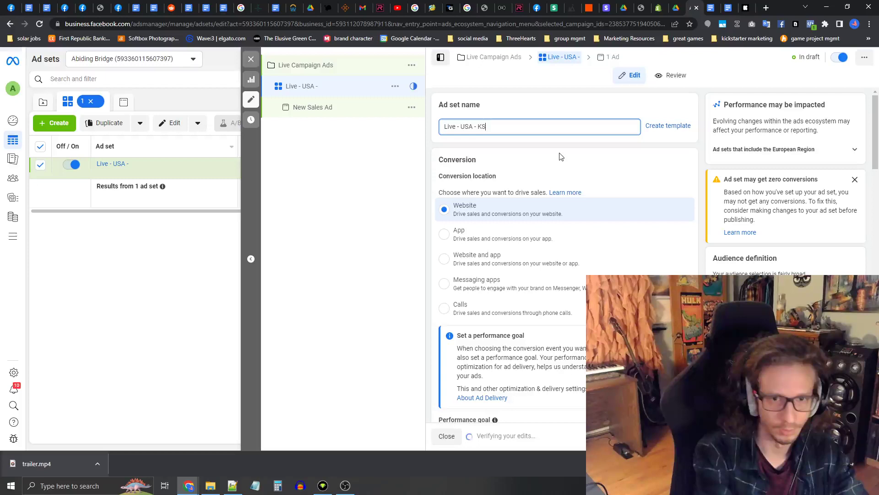
text(&Reading)
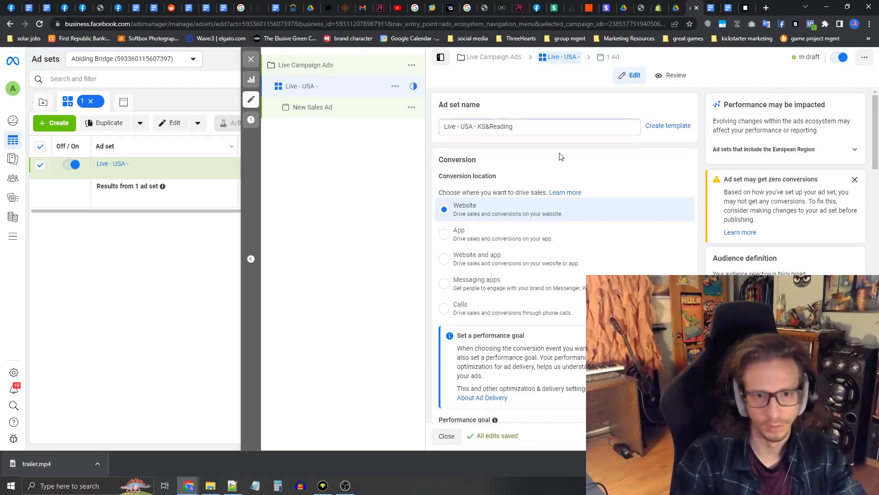
Step: Set the ad set's conversion event to Purchase
scroll(559, 156, down, 2)
scroll(506, 121, down, 4)
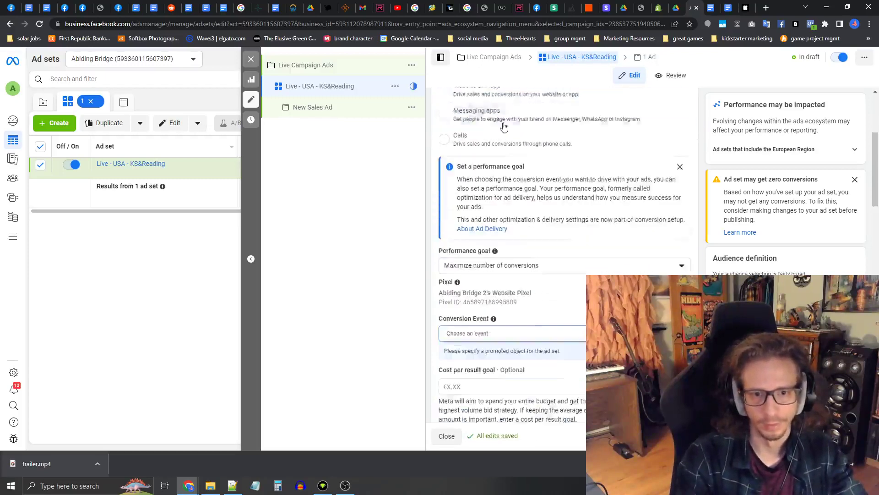
click(494, 231)
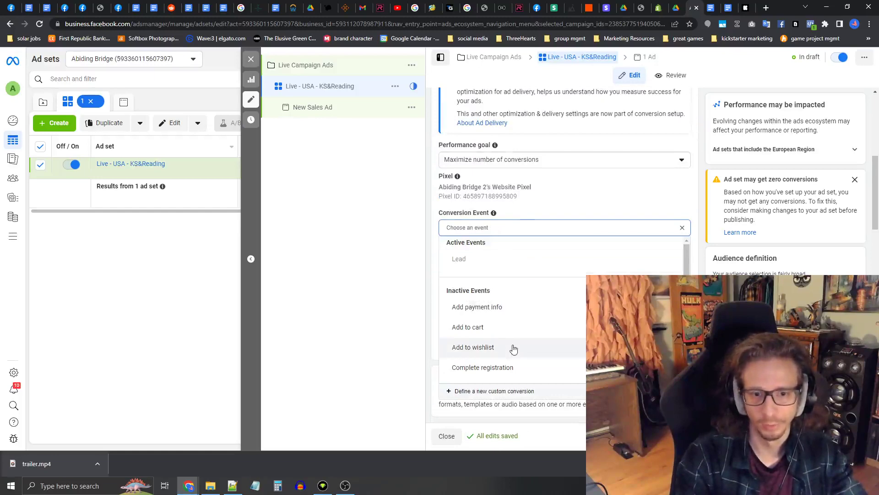
scroll(510, 348, down, 3)
scroll(510, 349, down, 2)
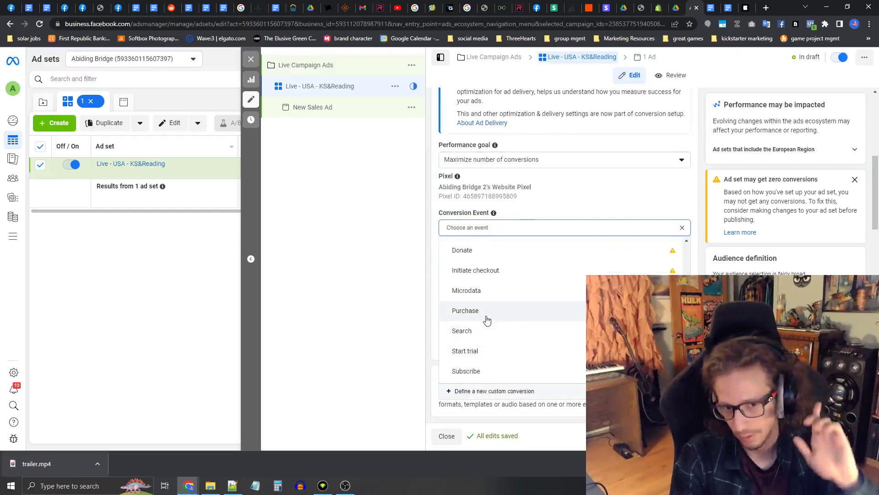
click(513, 311)
Step: Keep the daily budget at €20.00 and bring up Calculator to verify it
scroll(484, 305, down, 6)
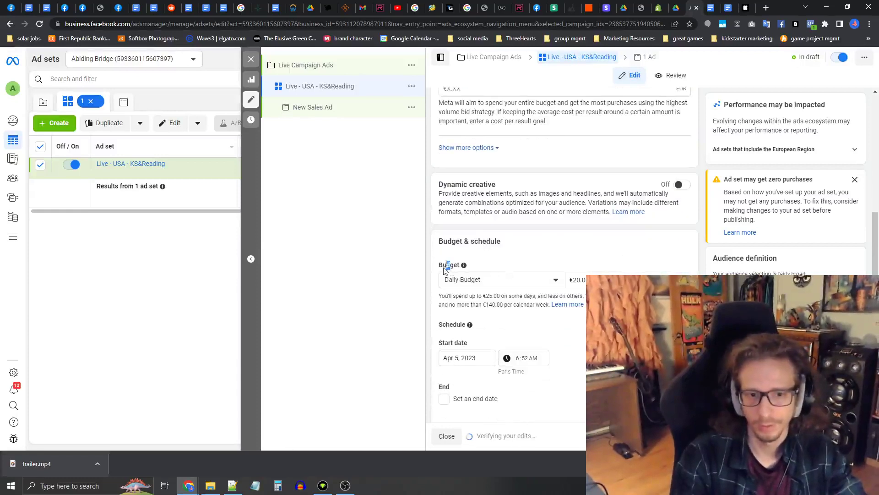
scroll(577, 259, down, 1)
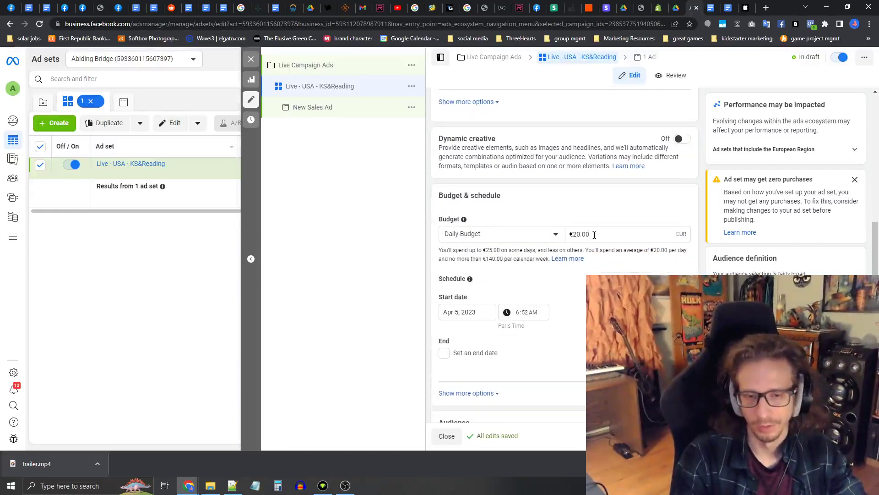
drag(594, 235, 572, 234)
click(564, 224)
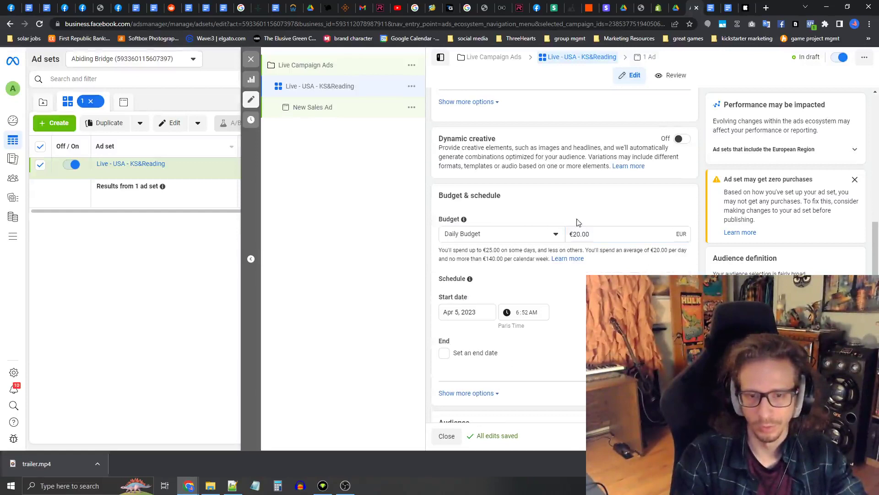
scroll(576, 223, down, 2)
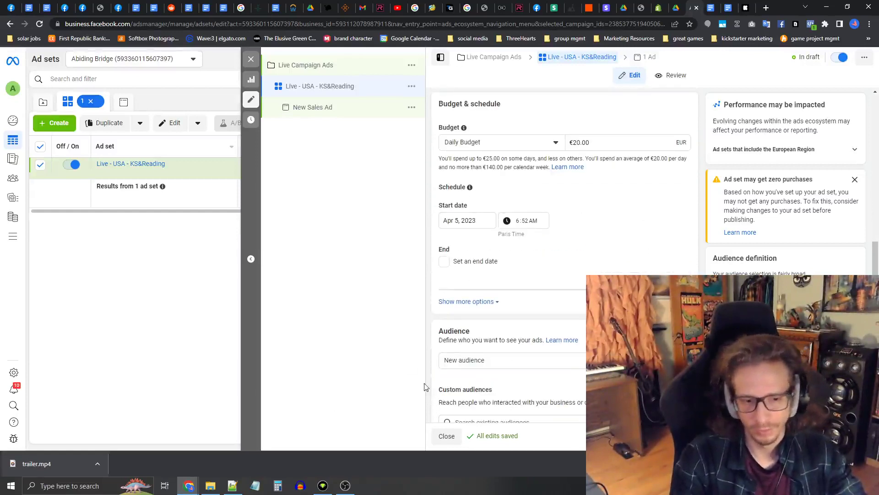
click(277, 485)
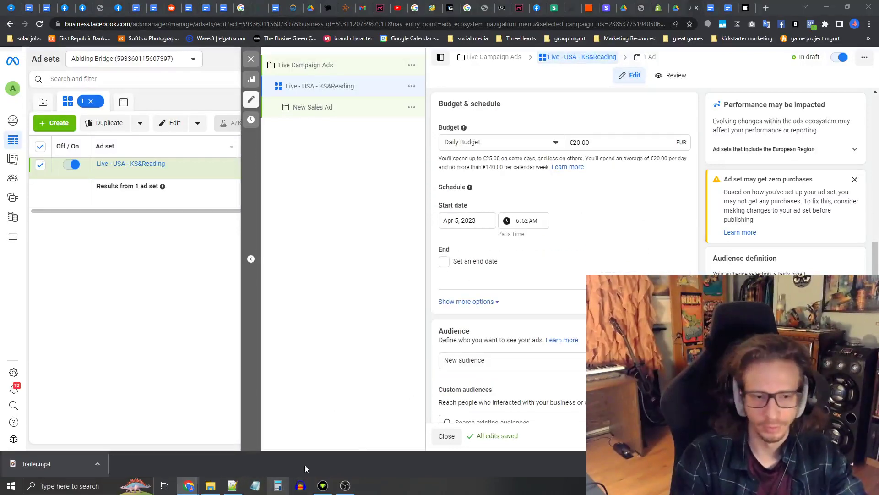
Step: Calculate 3000 minus 500 in Calculator, giving 2500
drag(284, 206, 323, 172)
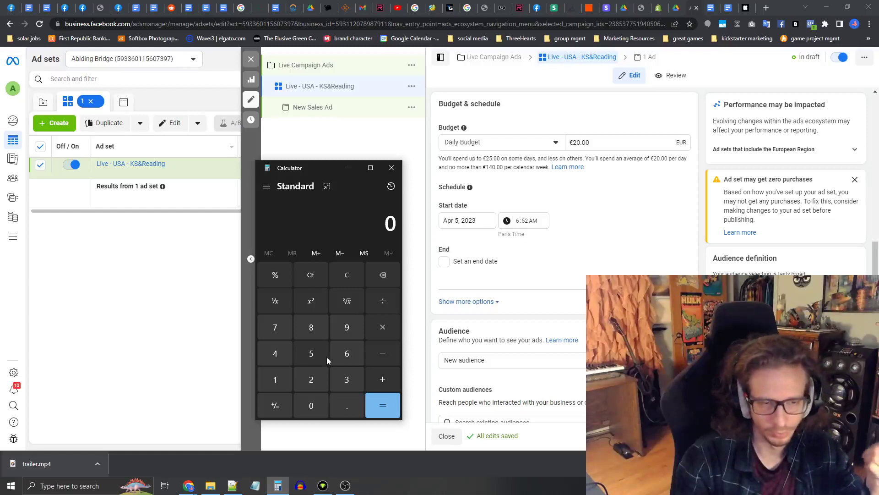
click(341, 376)
click(314, 408)
double_click(314, 407)
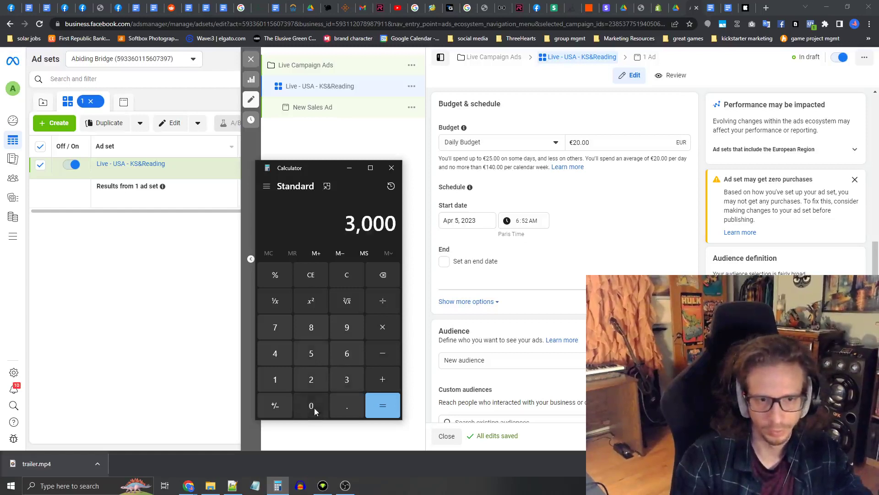
click(383, 354)
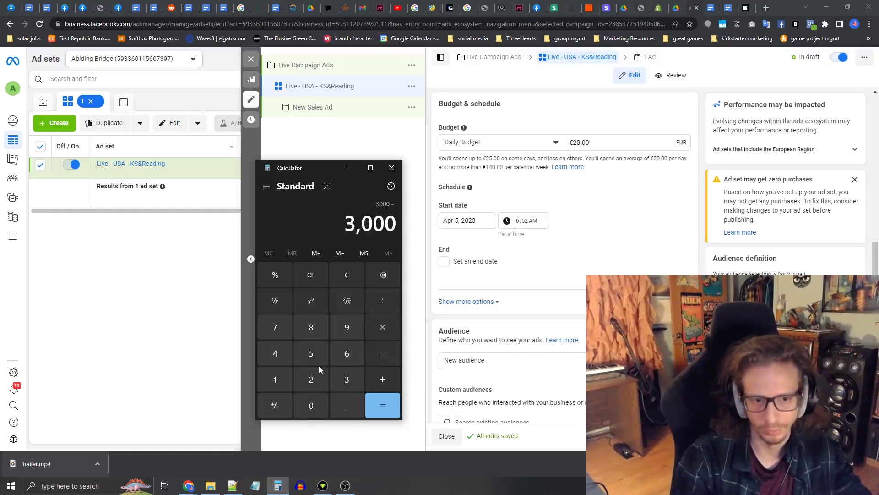
click(310, 353)
double_click(309, 406)
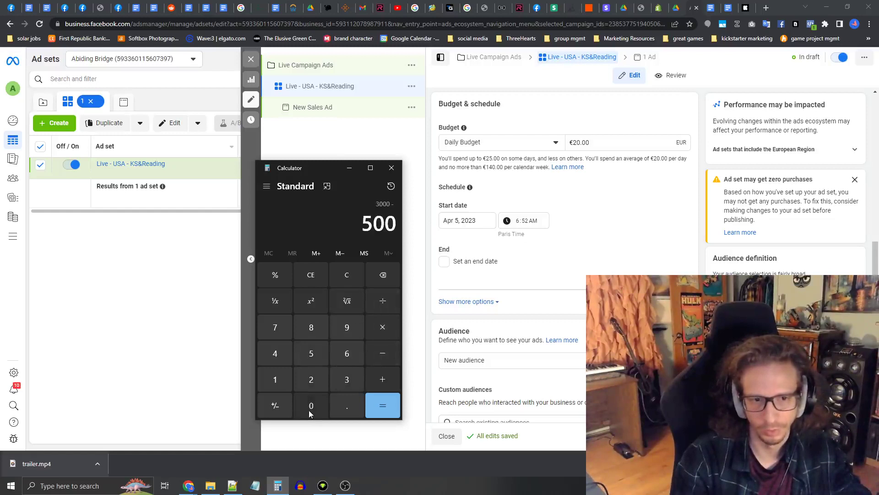
click(377, 409)
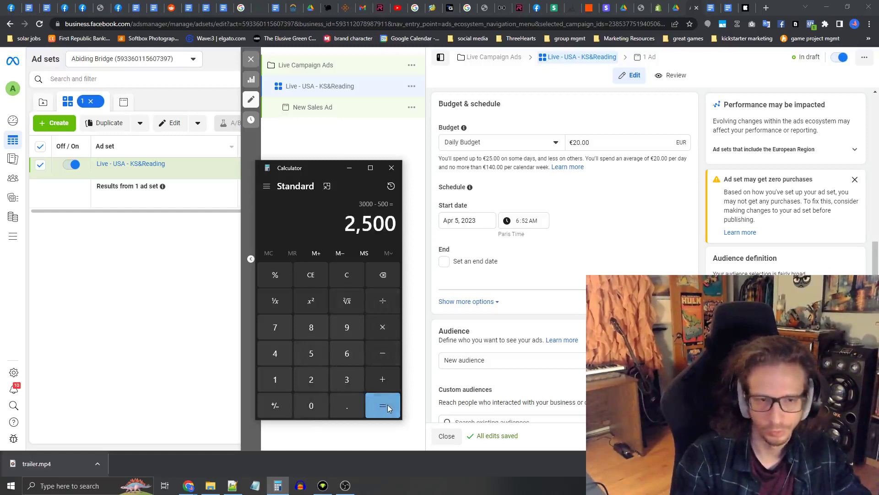
Step: Divide 2500 by 30, then by 4, giving 20.8333333333333
click(382, 301)
click(343, 387)
click(312, 407)
click(386, 410)
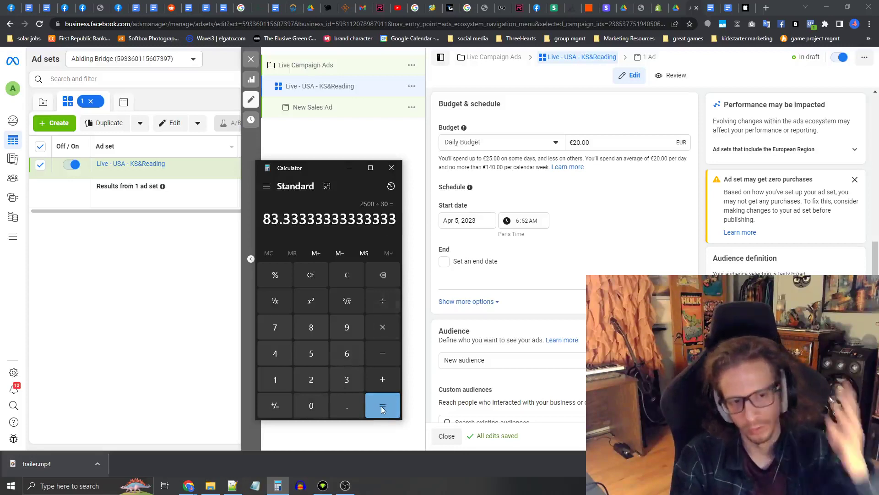
click(382, 302)
click(275, 353)
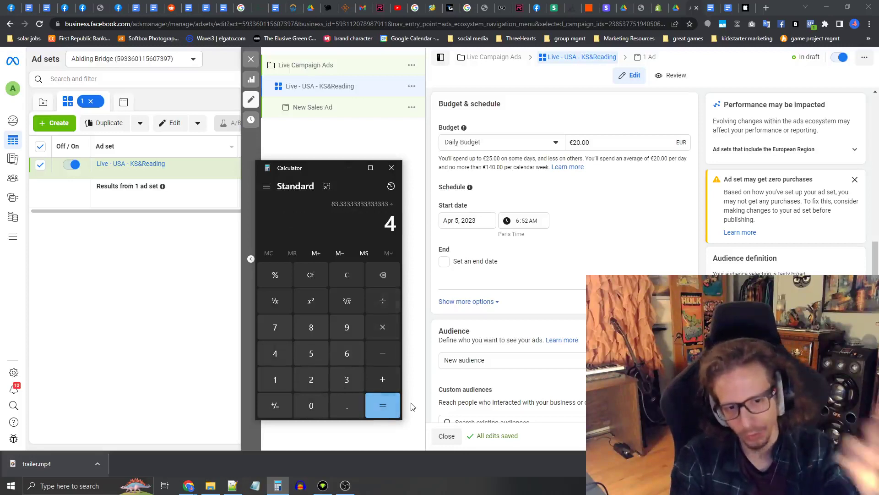
click(389, 413)
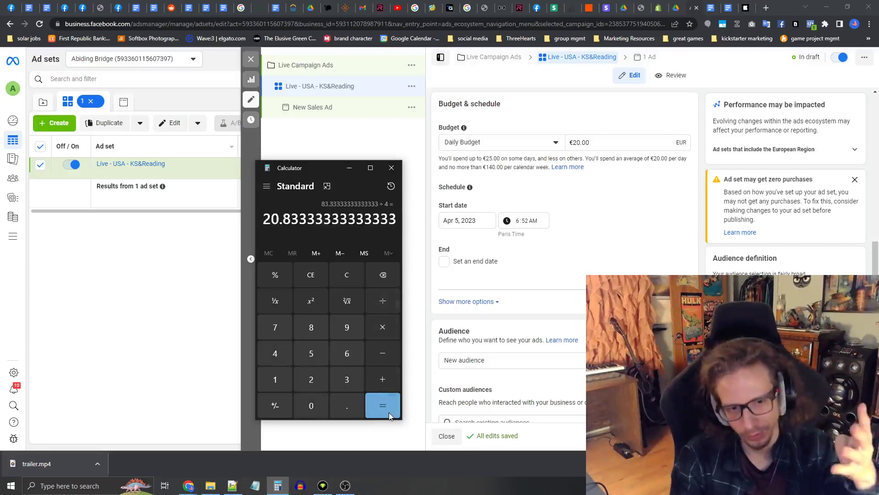
Step: Close Calculator and set the ad set start to April 6, 2023, 5:00 PM
click(391, 168)
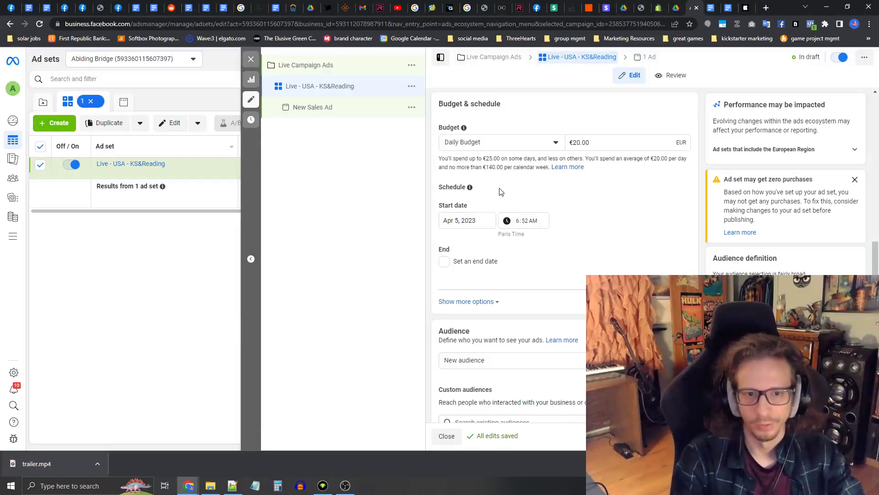
scroll(501, 191, down, 1)
click(462, 176)
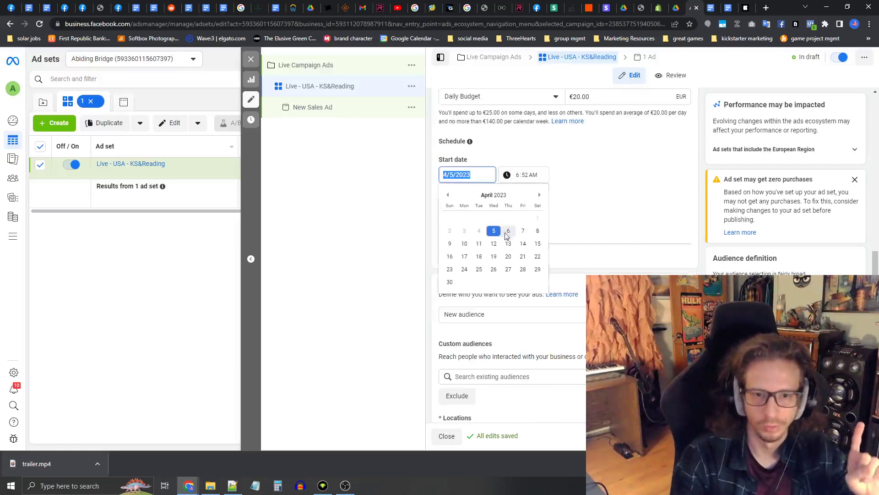
click(508, 231)
click(526, 178)
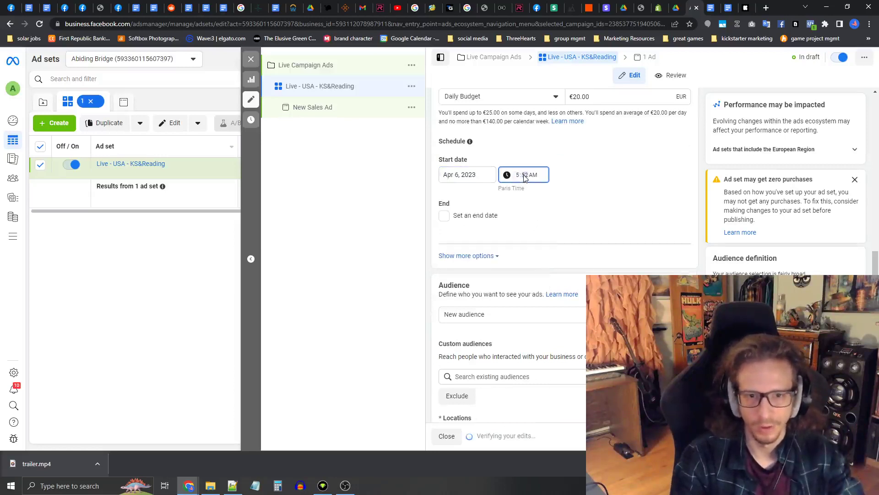
text(00p)
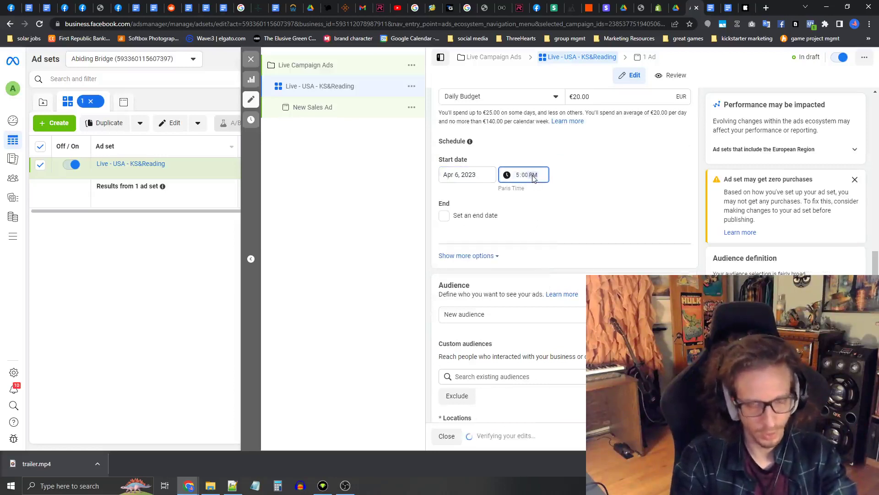
click(570, 172)
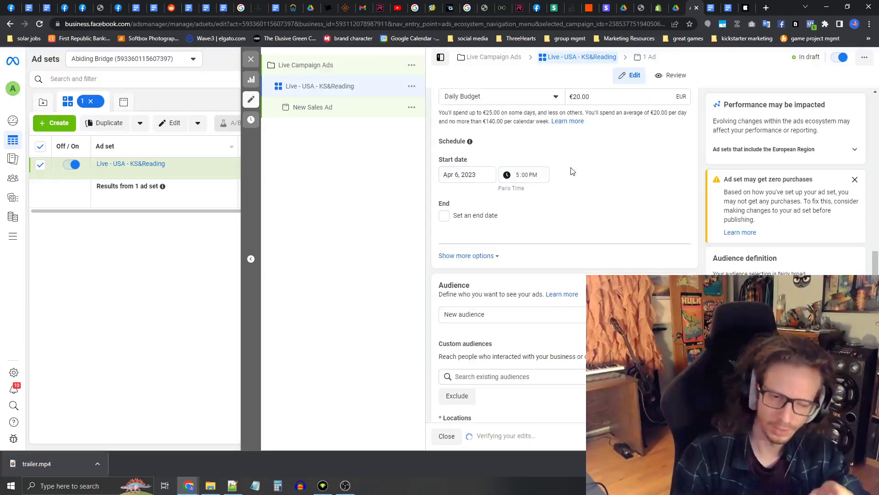
scroll(571, 170, down, 3)
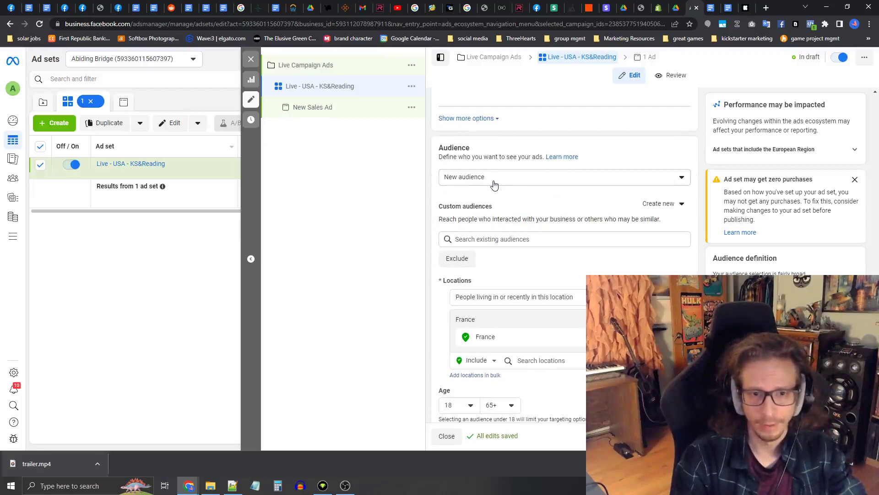
Step: Use the saved audience 'USA - KS & Reading' (United States, ages 19–39) for the ad set
click(486, 184)
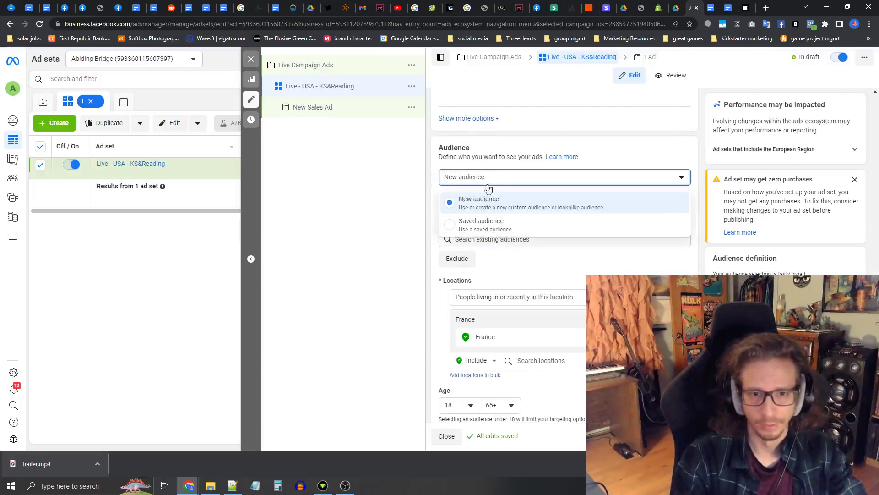
click(483, 222)
click(505, 204)
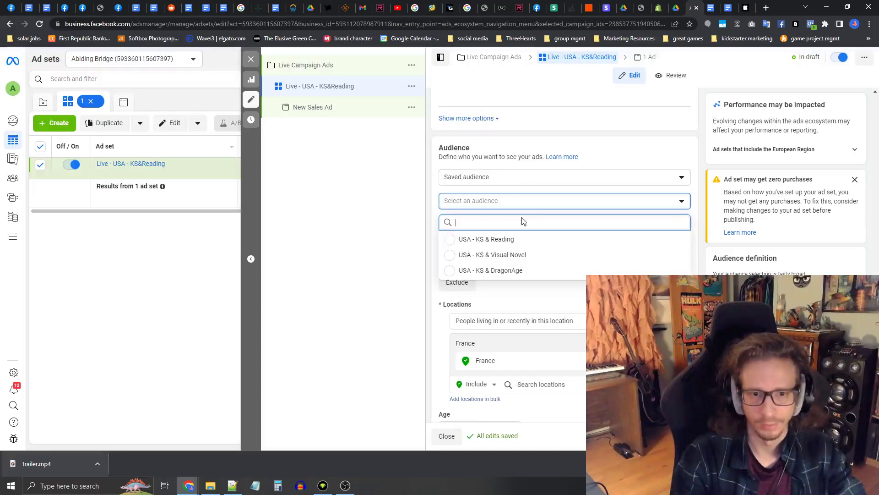
click(501, 239)
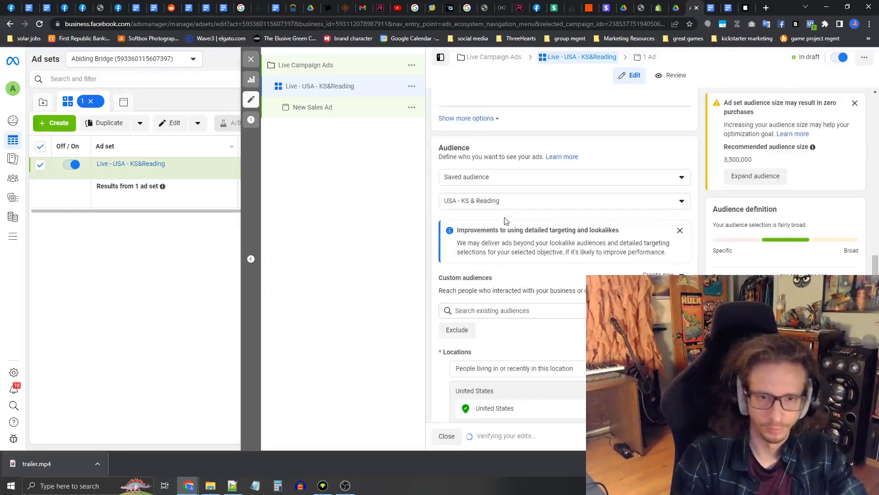
scroll(506, 221, down, 3)
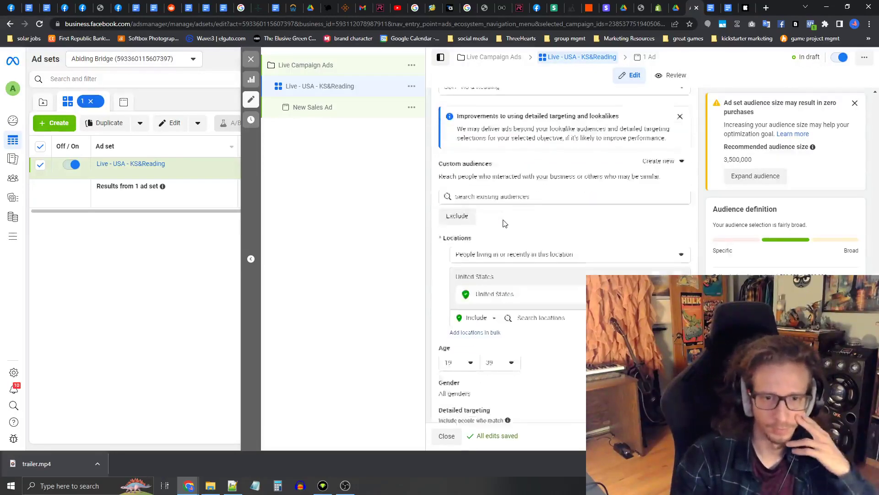
scroll(505, 223, down, 6)
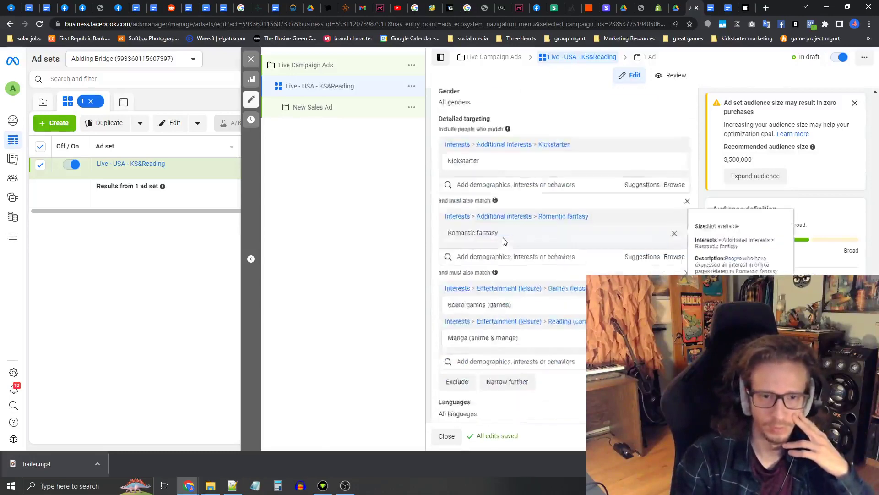
scroll(505, 241, down, 3)
scroll(500, 327, up, 7)
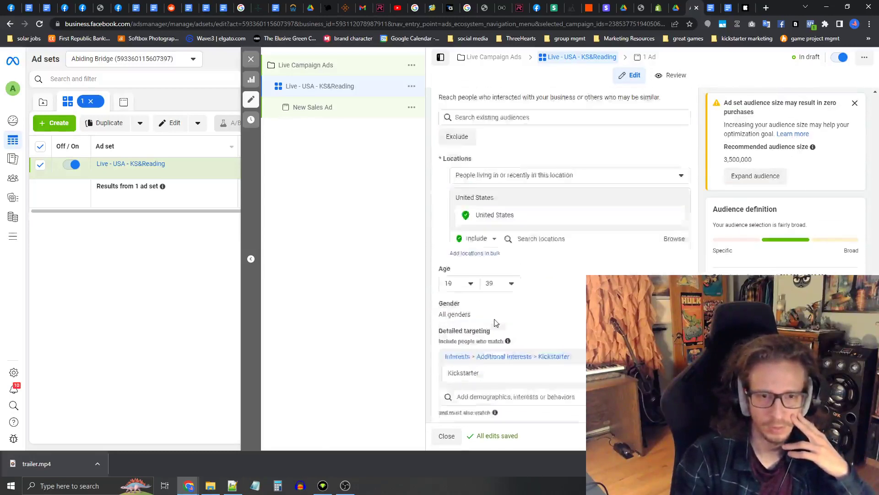
scroll(497, 306, up, 3)
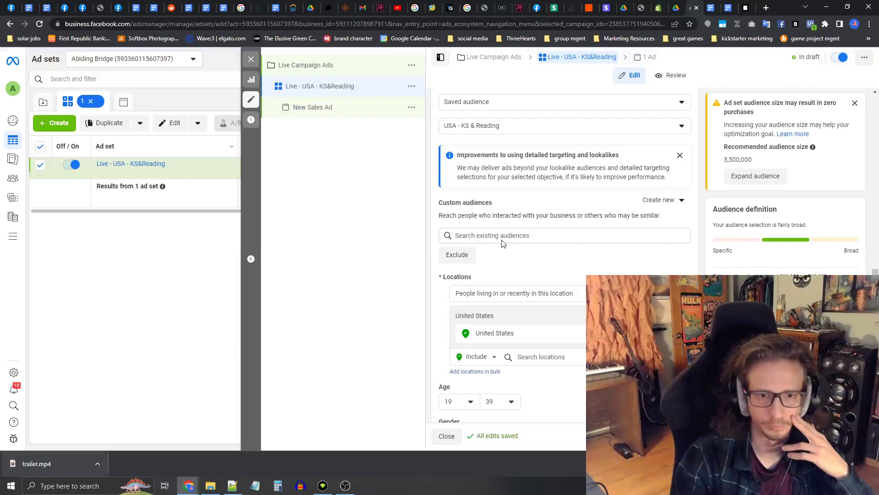
Step: Rename the New Sales Ad to 'Live - USA - KS&RD - BulletList'
click(325, 108)
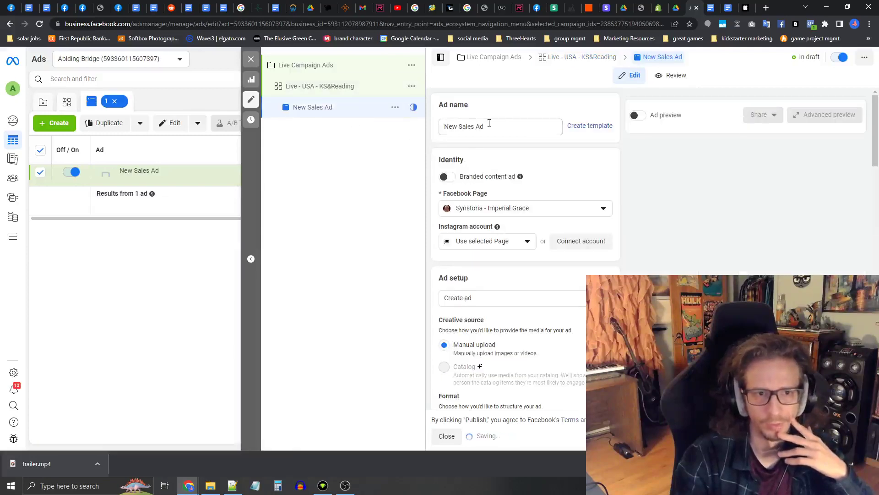
triple_click(509, 127)
key(BackSpace)
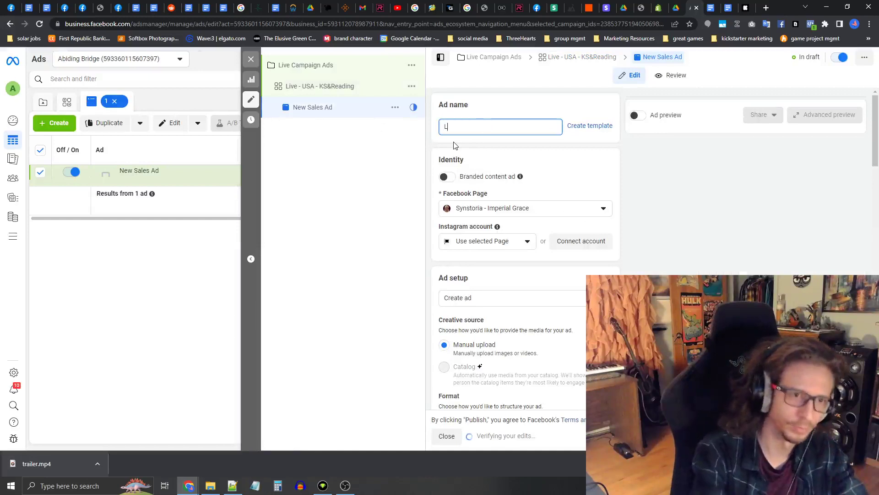
text(Live - )
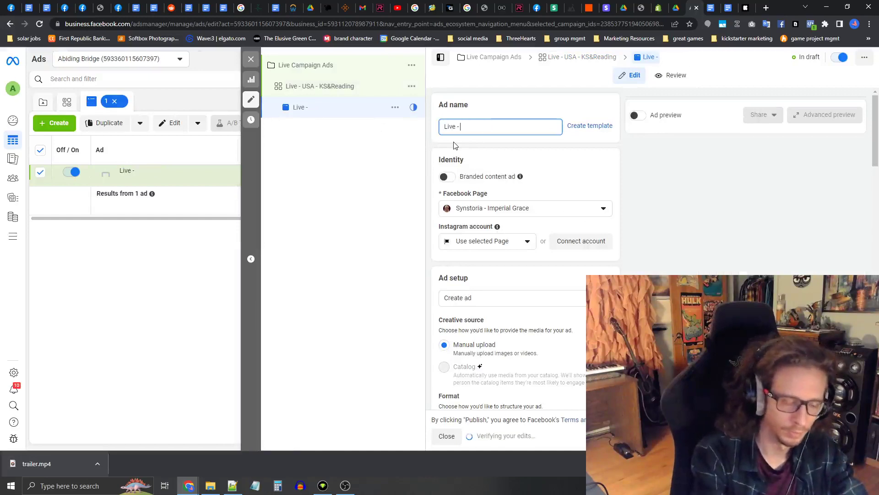
text(KS&RD -)
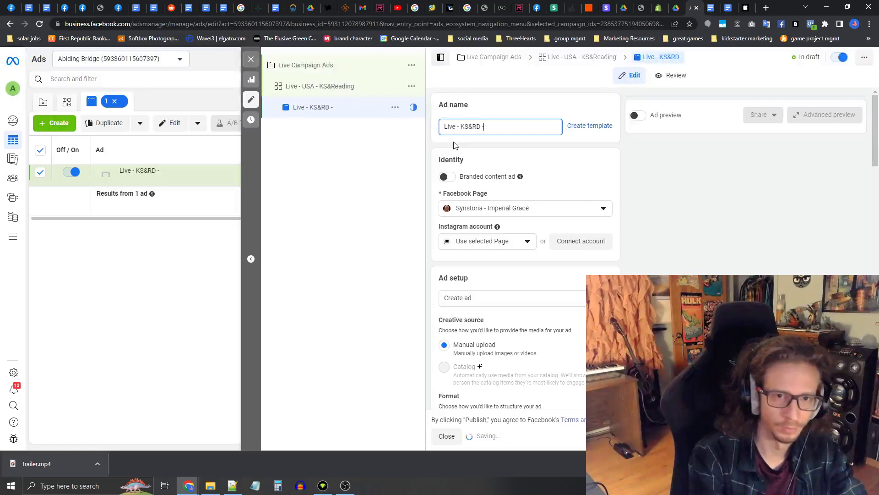
text(USA )
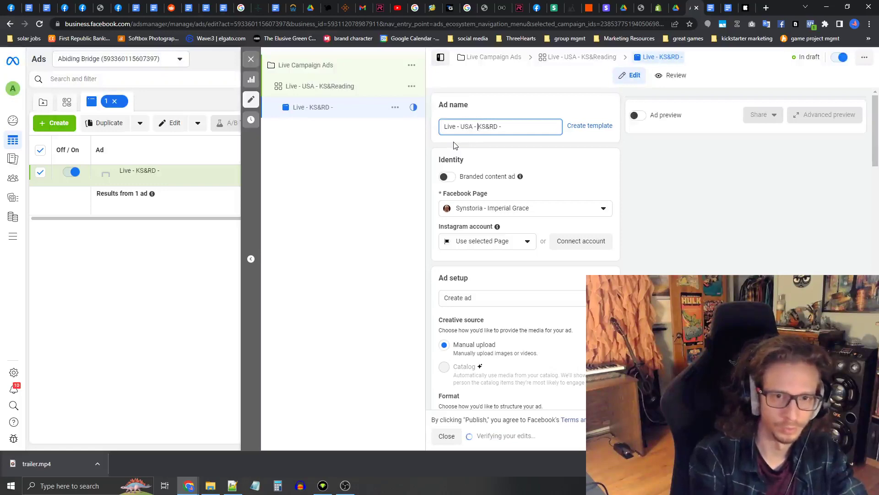
text(-)
key(End)
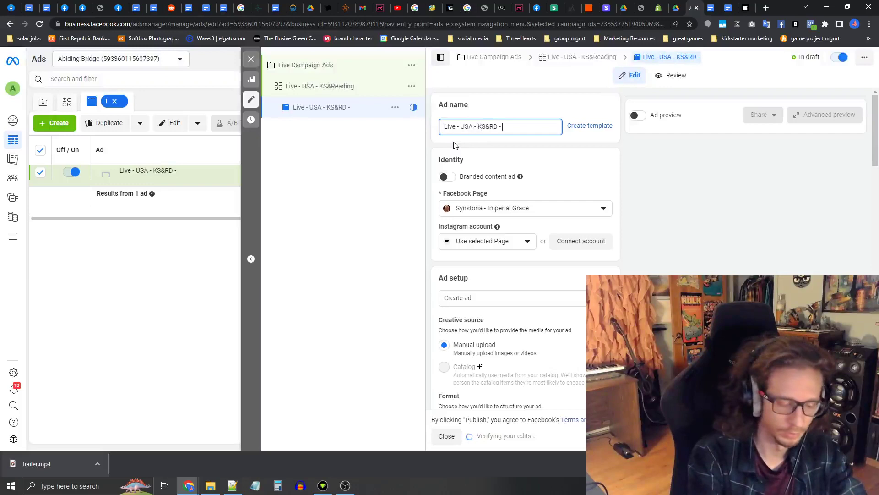
text(BulletList)
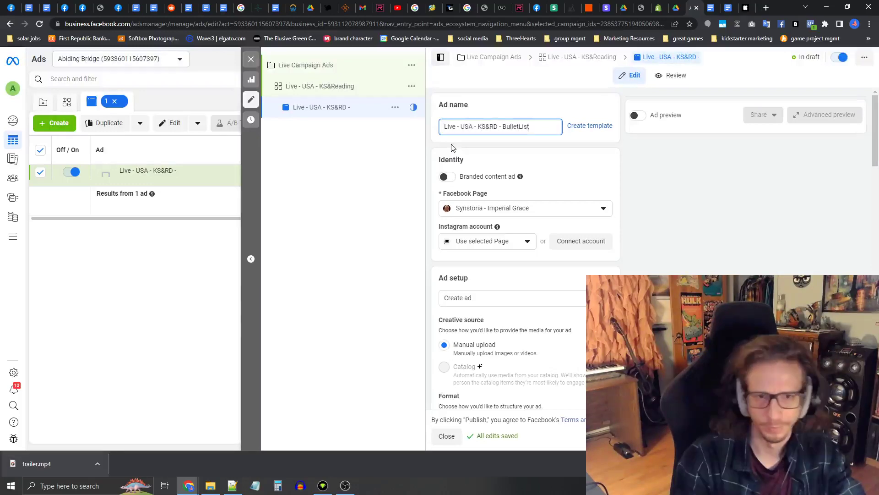
click(465, 163)
Step: Turn off multi-advertiser ads for this ad
scroll(465, 160, down, 5)
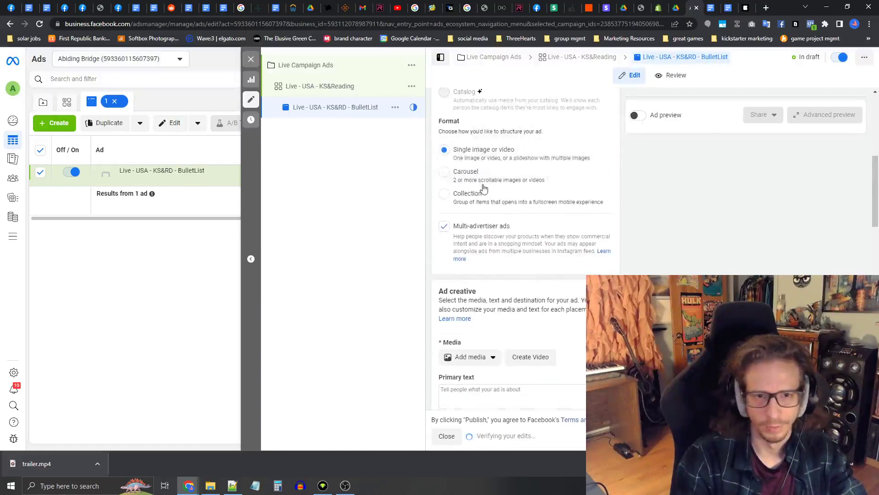
click(444, 272)
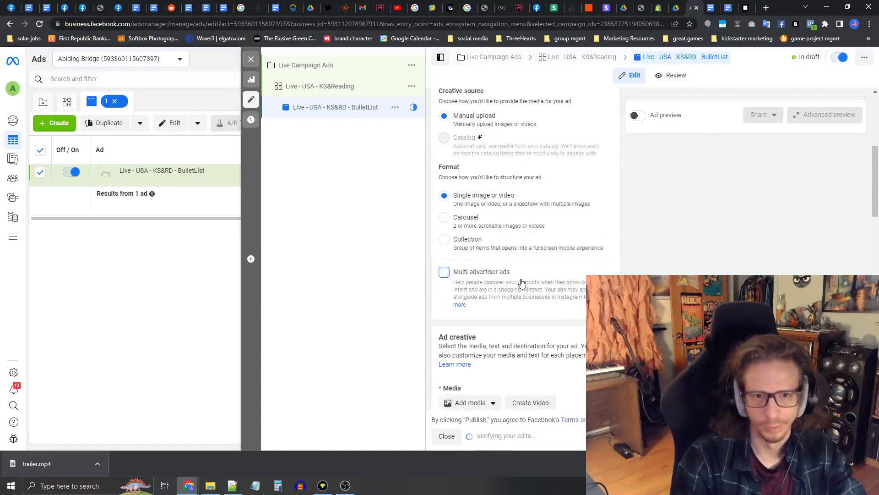
scroll(518, 277, down, 5)
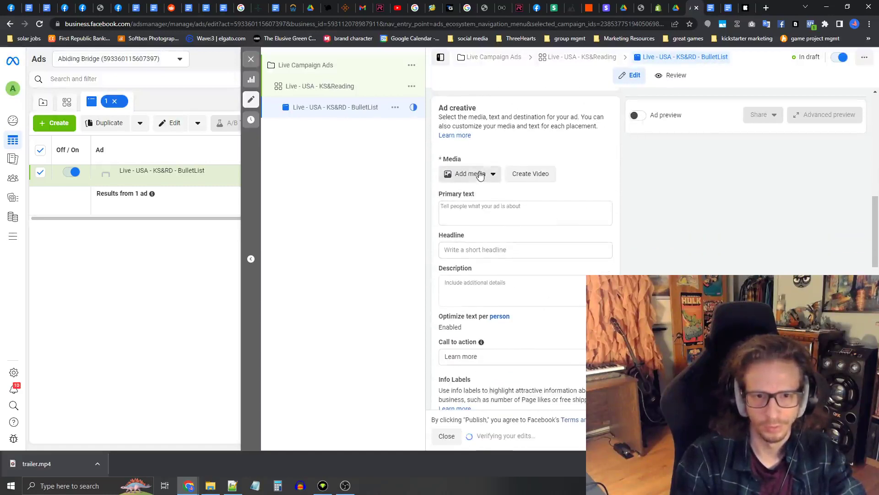
click(481, 176)
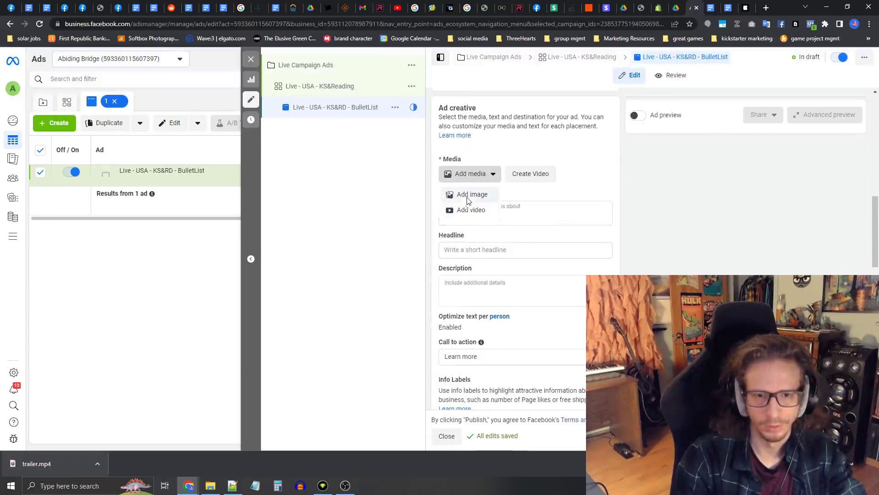
Step: Add bullets-split.jpg from the account library, using the original crop for Feeds
click(469, 195)
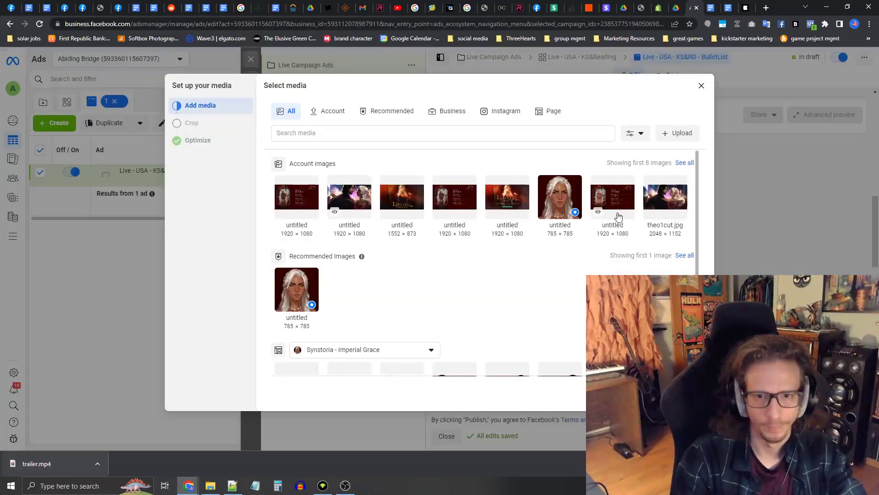
scroll(611, 218, down, 2)
scroll(616, 221, up, 2)
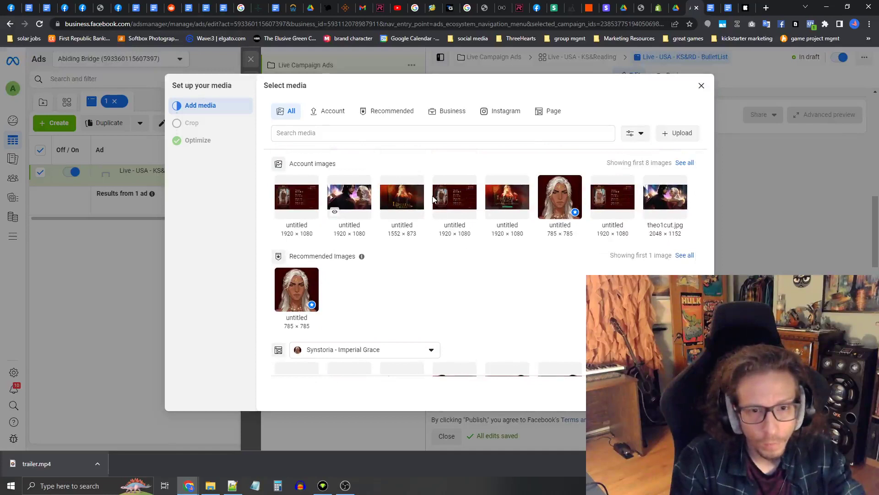
scroll(433, 200, down, 1)
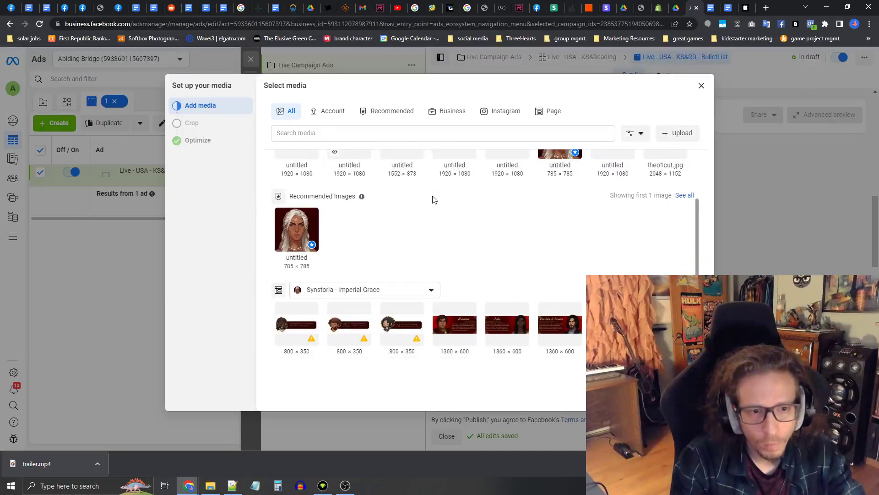
scroll(434, 200, up, 1)
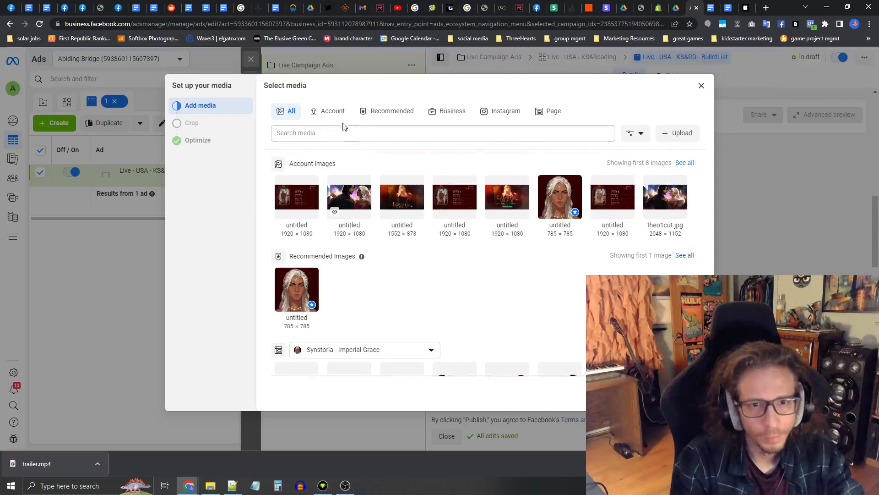
click(322, 115)
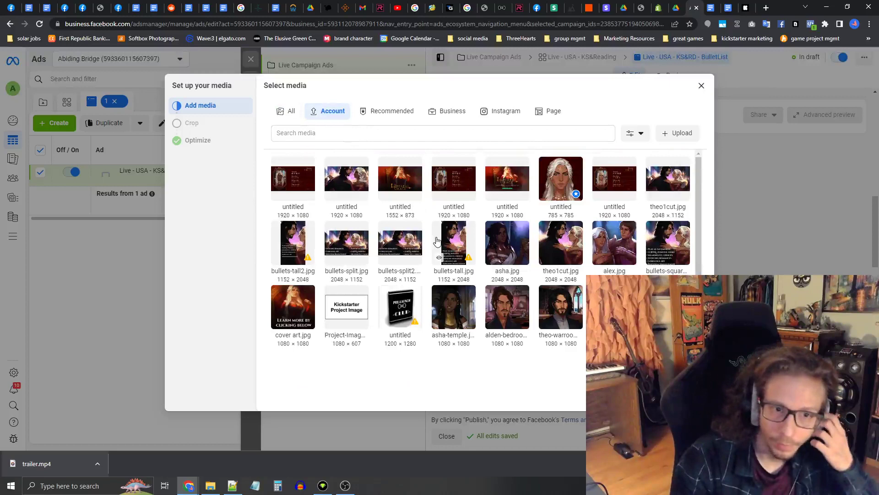
click(346, 243)
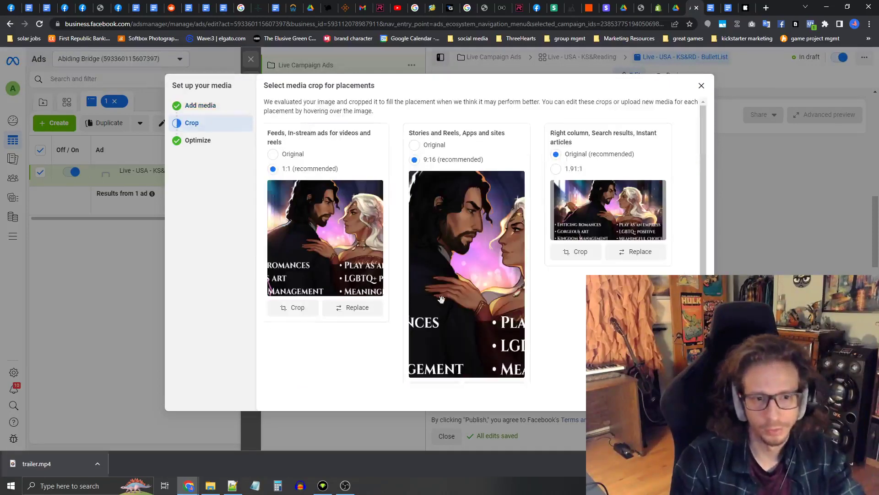
click(273, 155)
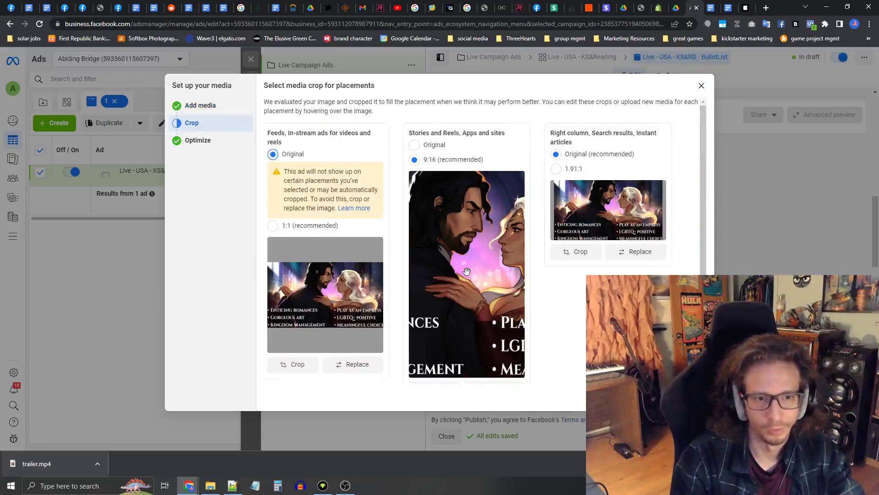
Step: Replace the Stories/Reels image with bullets-tall2.jpg and the right column image with bullets-split2.jpg
scroll(467, 273, down, 1)
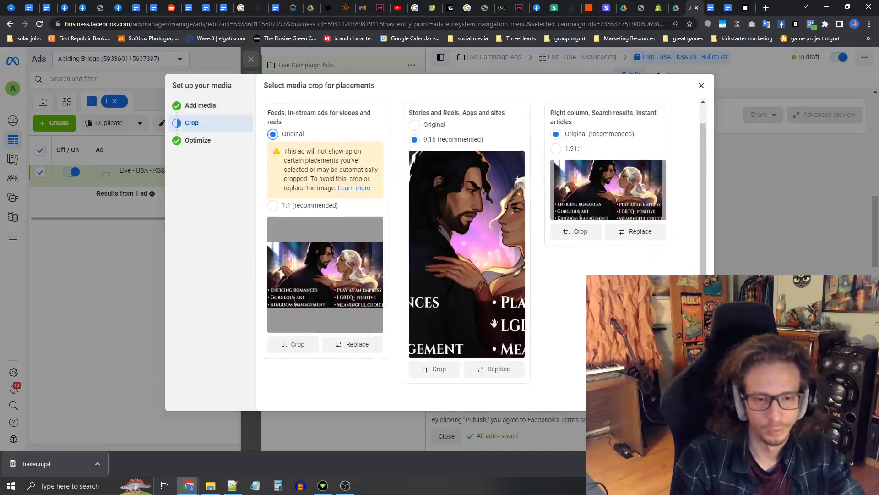
click(499, 369)
click(298, 243)
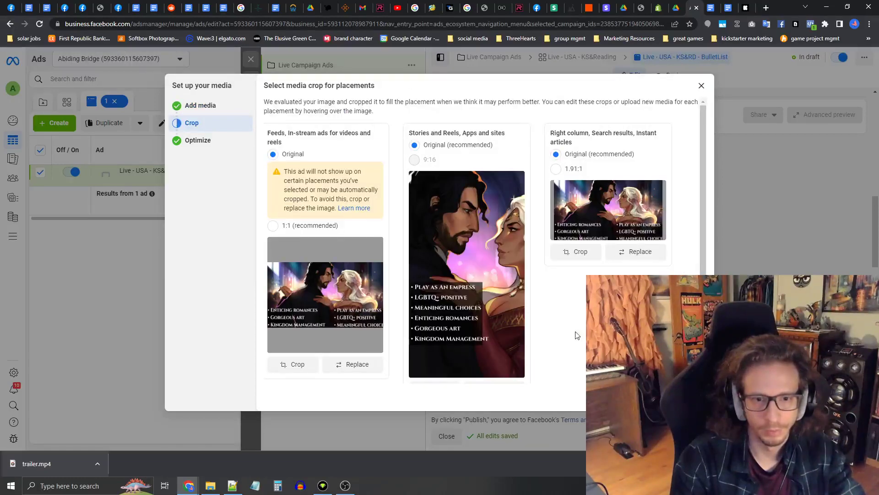
scroll(599, 167, down, 1)
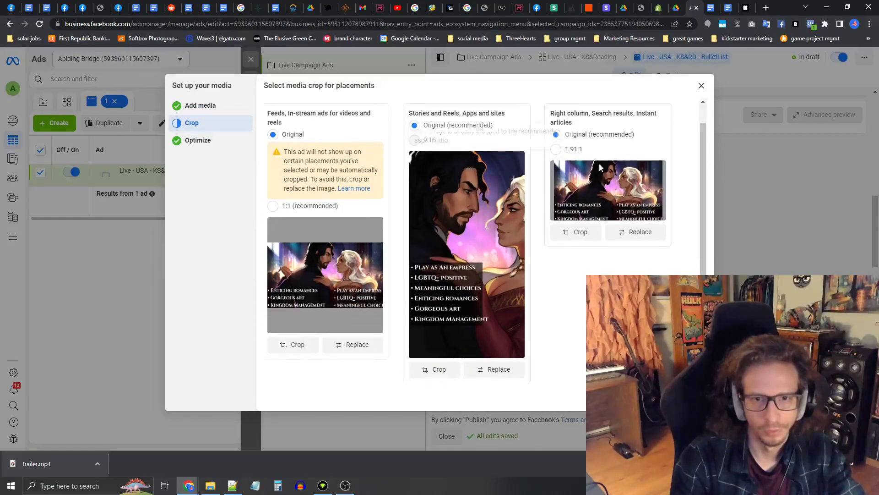
click(637, 232)
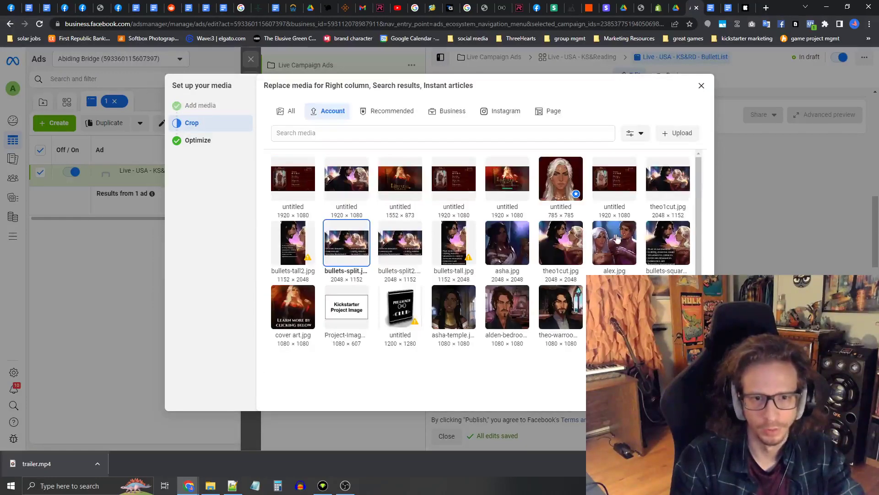
click(405, 248)
click(687, 393)
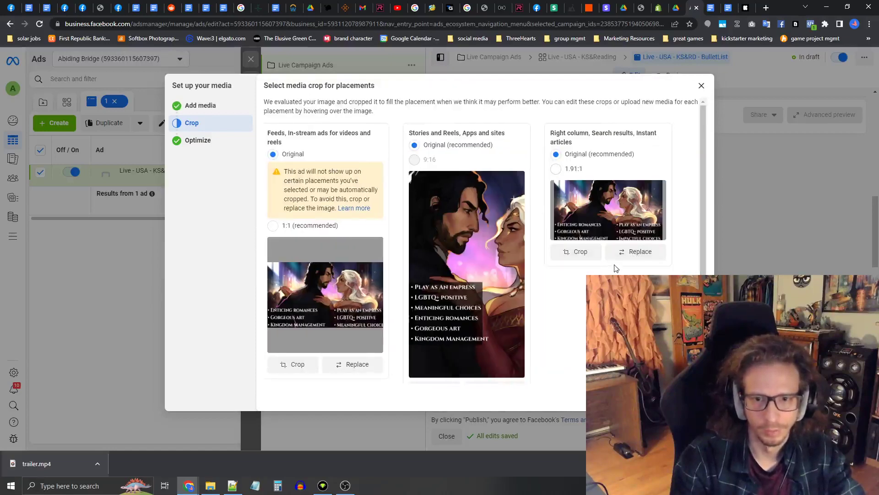
Step: Switch off Advantage+ creative music in the optimization settings
scroll(614, 270, down, 1)
click(687, 394)
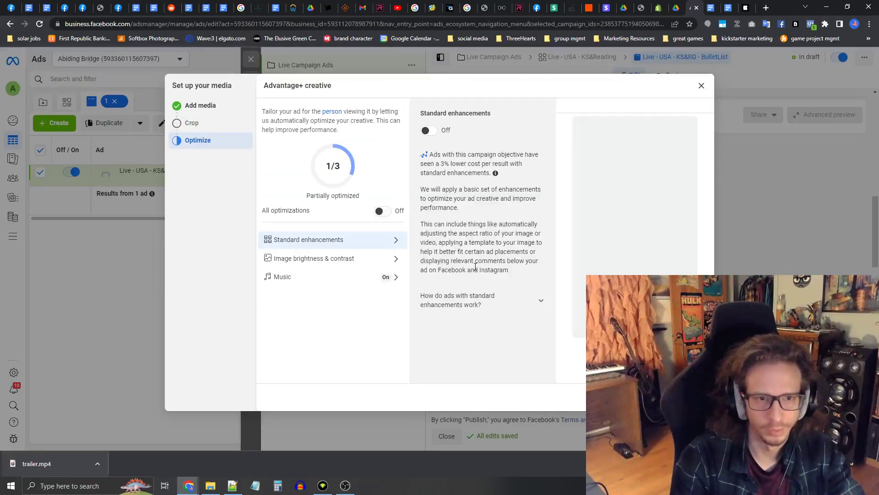
click(315, 261)
click(310, 278)
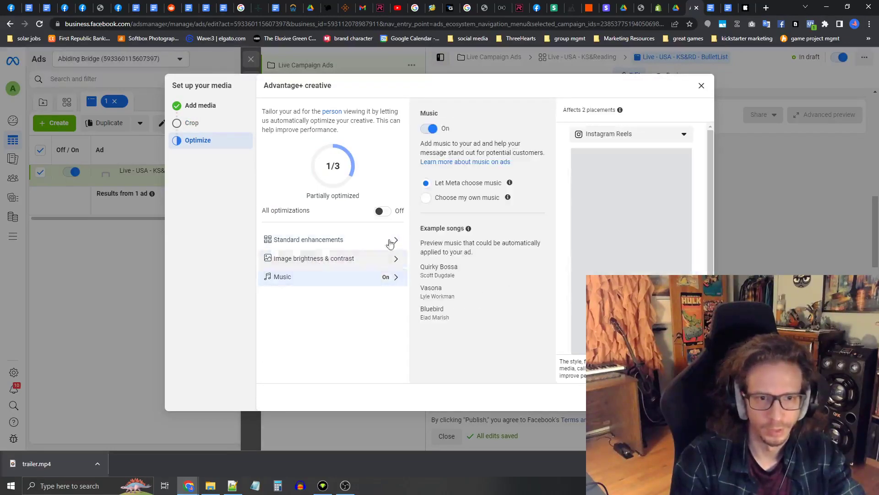
click(429, 129)
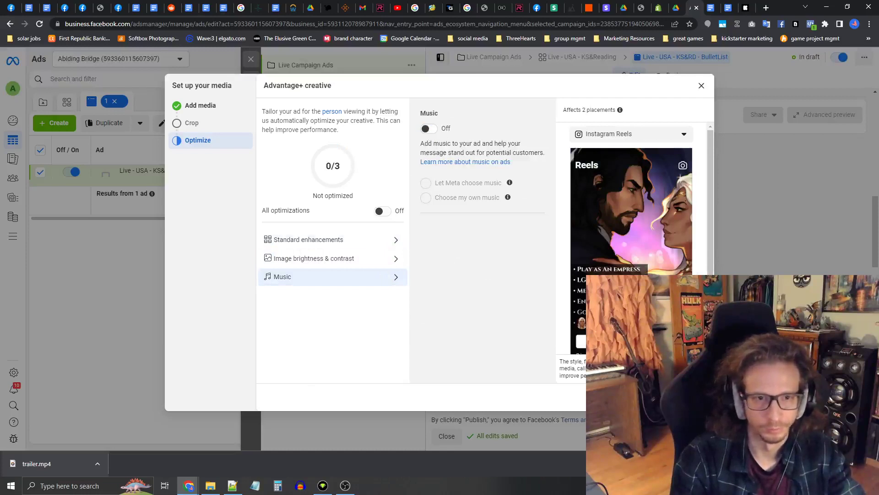
Step: Close the ad editor, leaving the drafts unpublished
key(Escape)
scroll(527, 312, down, 4)
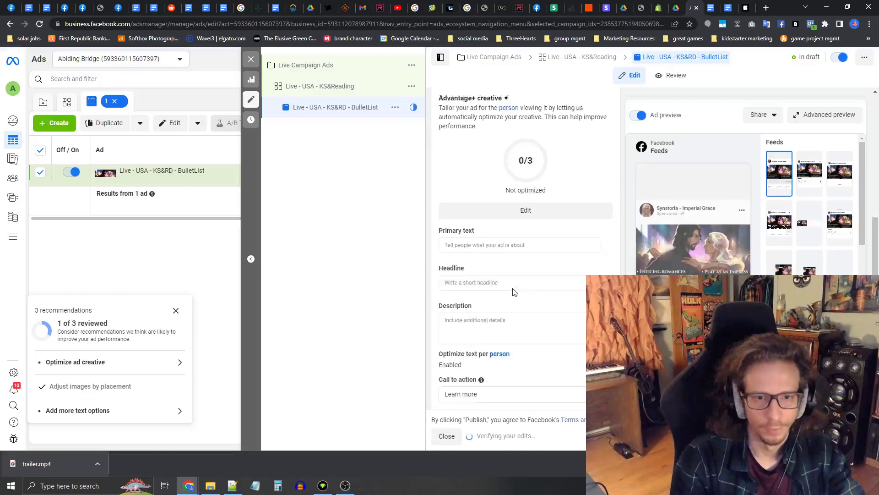
scroll(514, 292, down, 1)
click(466, 202)
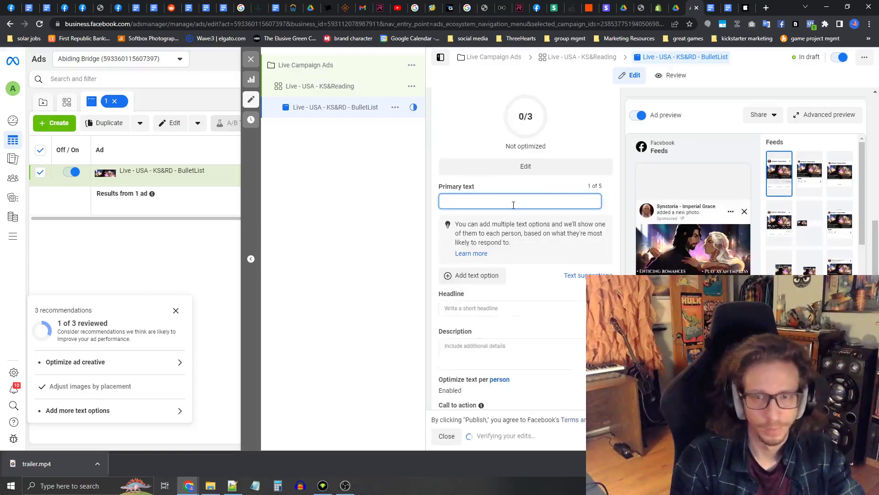
click(251, 58)
click(453, 232)
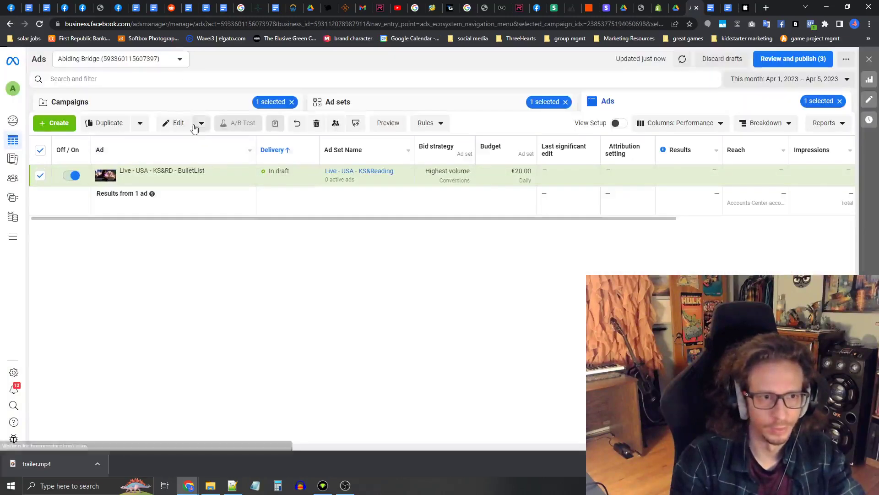
Step: Open the Leads - USA - KS&RD - BulletList ad alongside the Live campaign
click(175, 106)
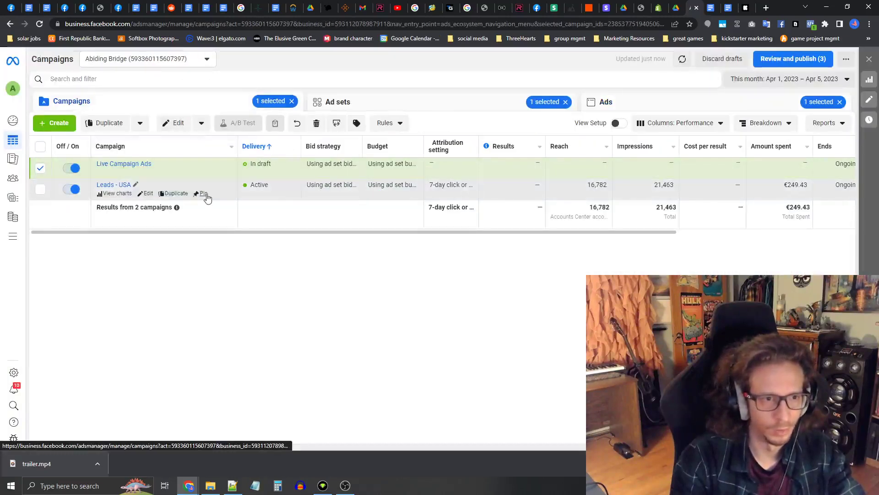
click(40, 189)
click(385, 96)
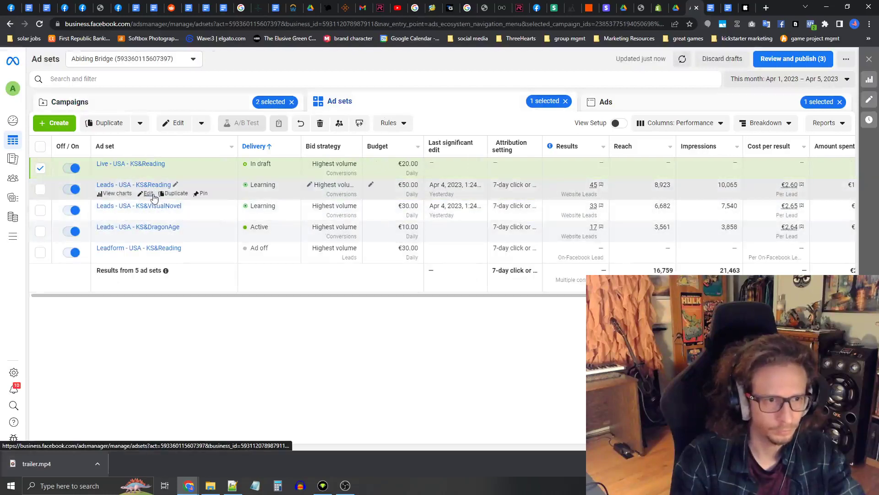
click(146, 193)
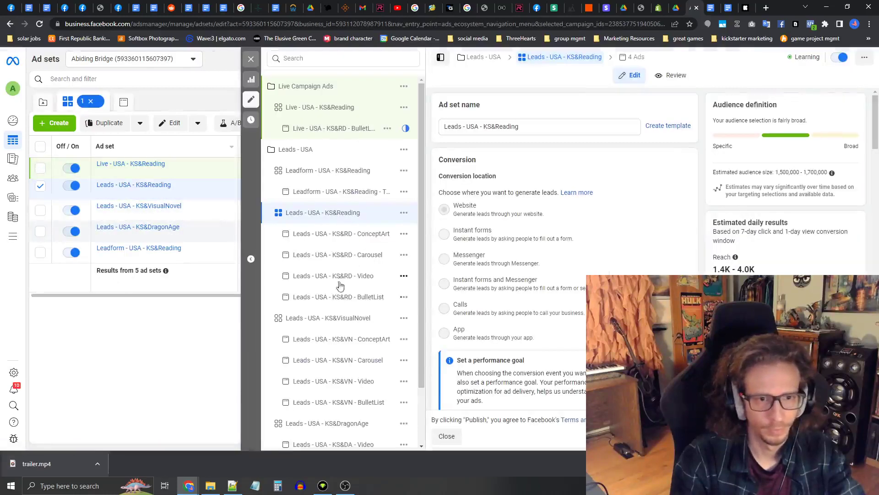
click(336, 298)
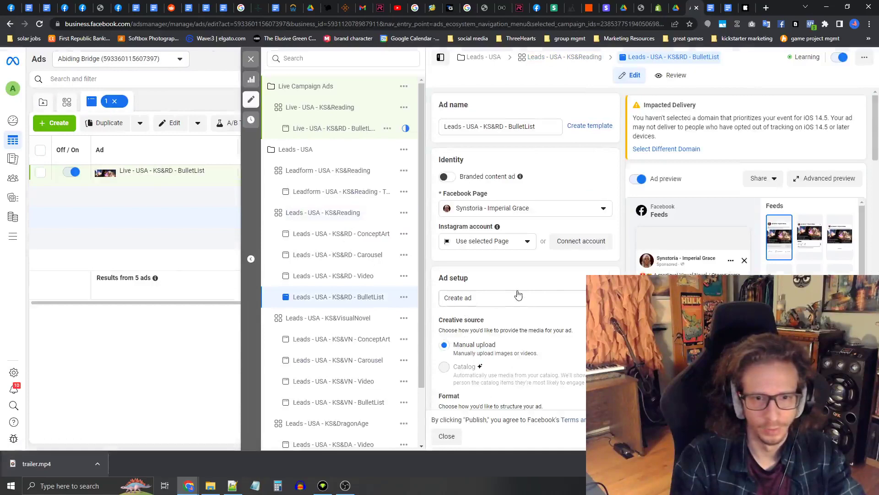
Step: Copy the Leads ad's primary text into the Live BulletList ad
scroll(522, 288, down, 10)
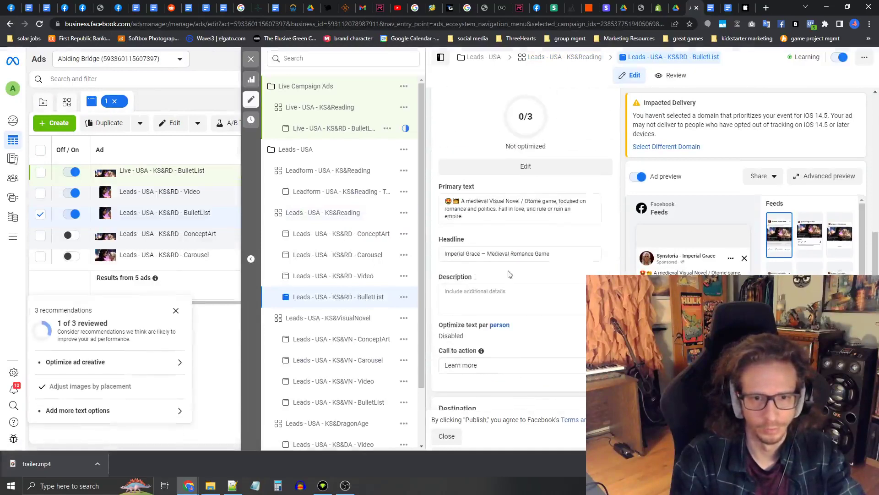
triple_click(484, 168)
key(ctrl+c)
click(307, 131)
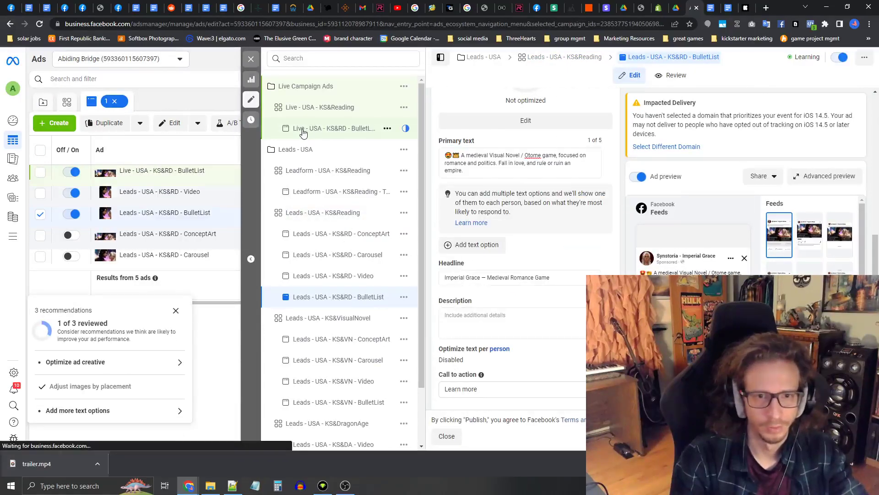
click(470, 156)
key(ctrl+v)
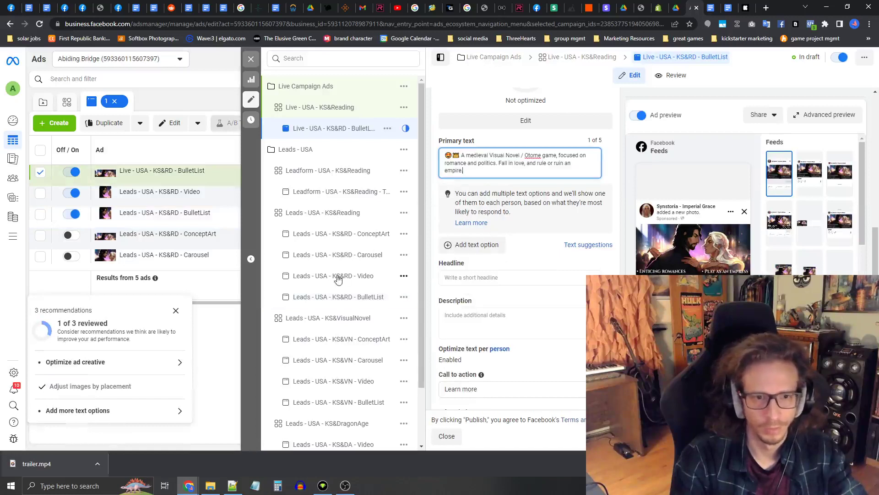
Step: Copy the headline 'Imperial Grace — Medieval Romance Game' into the Live BulletList ad
click(334, 297)
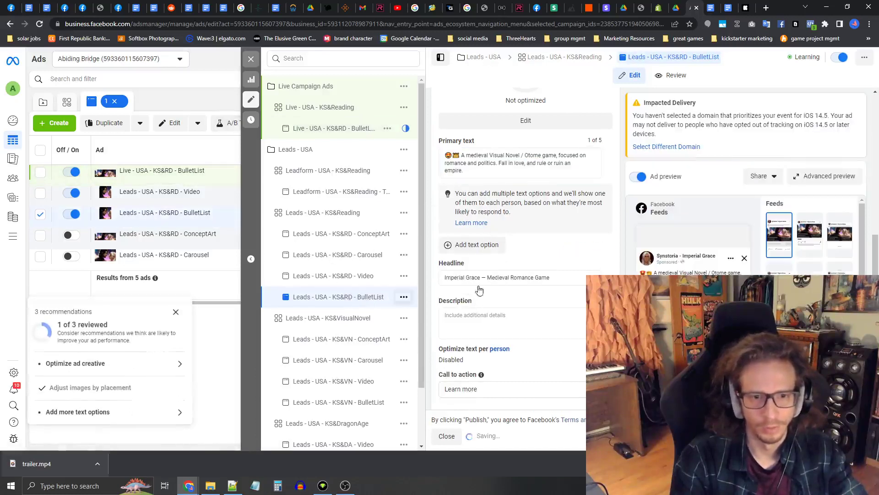
click(518, 279)
click(321, 128)
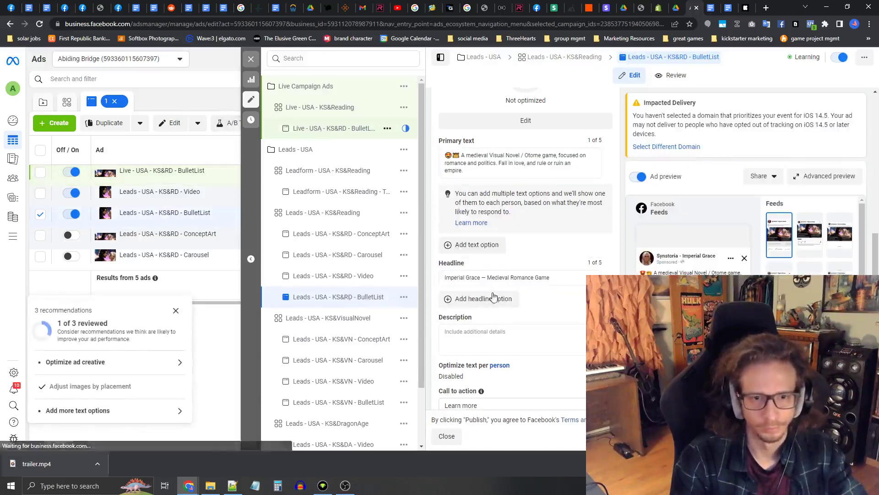
click(477, 278)
text(Imperial Grace — Medieval Romance Game)
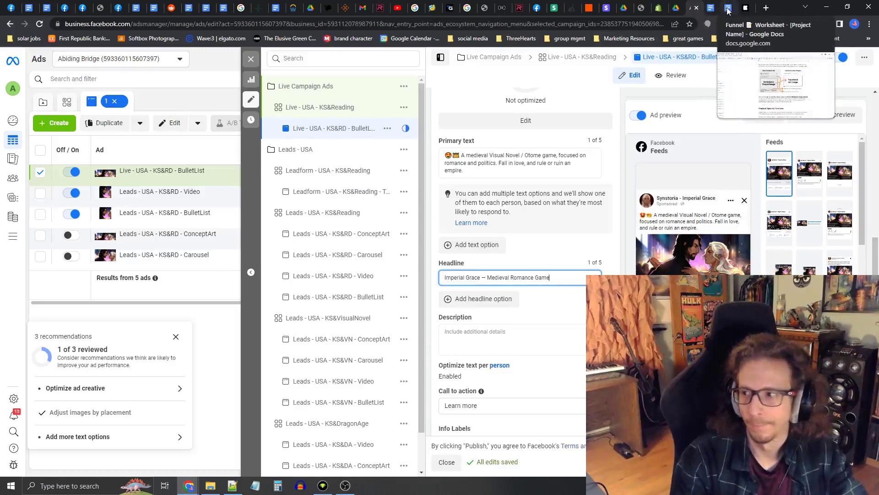
Step: Find the Display Link text advice in the Campaign Launch Guide in Google Docs
mouse_move(199, 486)
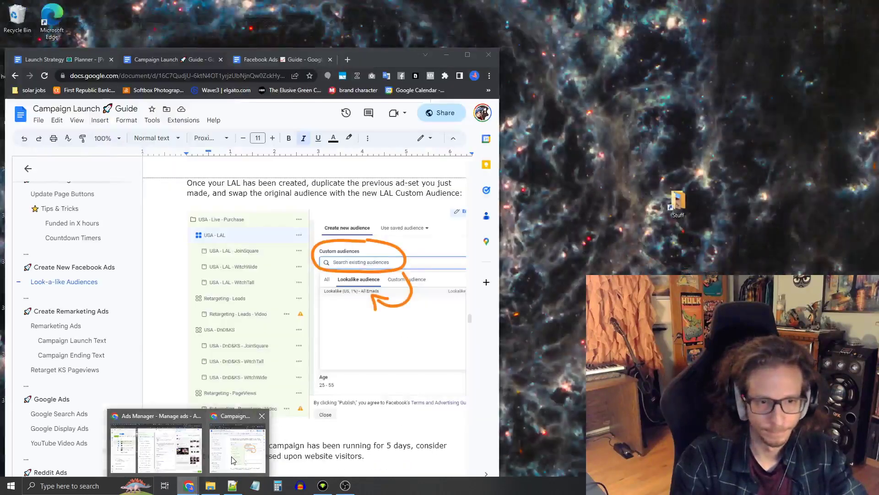
click(156, 446)
drag(376, 64, 403, 48)
scroll(378, 298, up, 6)
scroll(378, 298, up, 15)
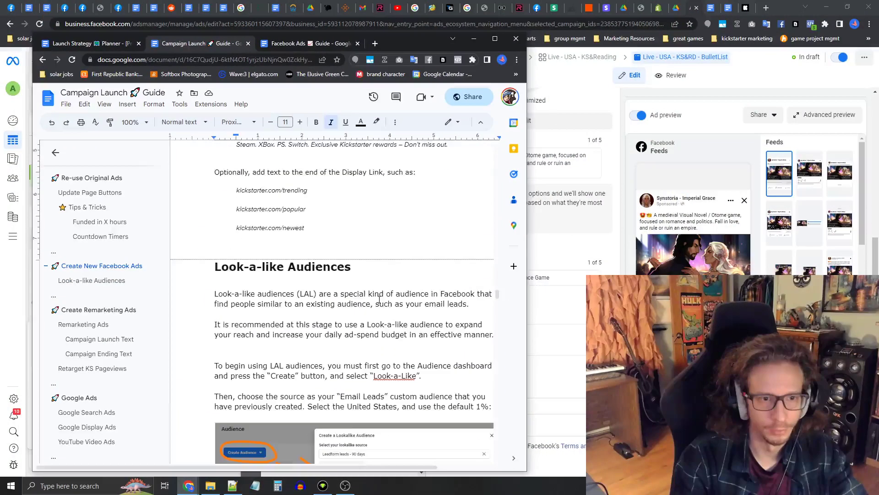
click(304, 251)
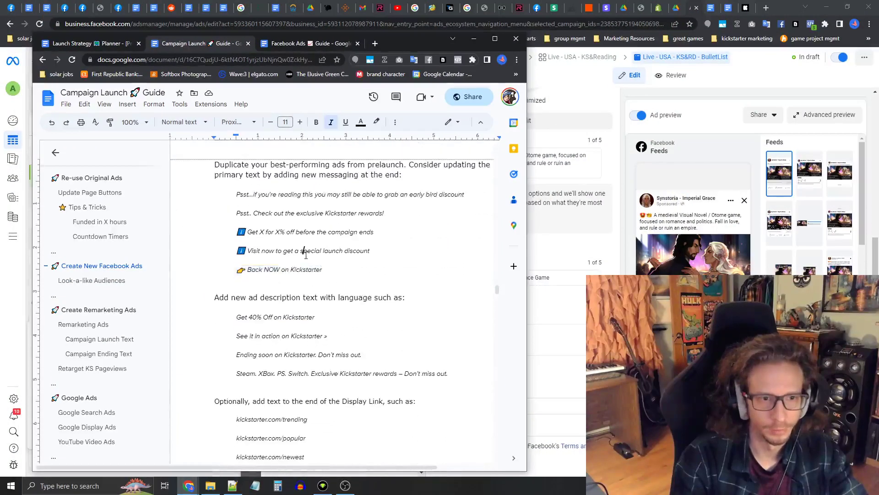
scroll(304, 251, up, 3)
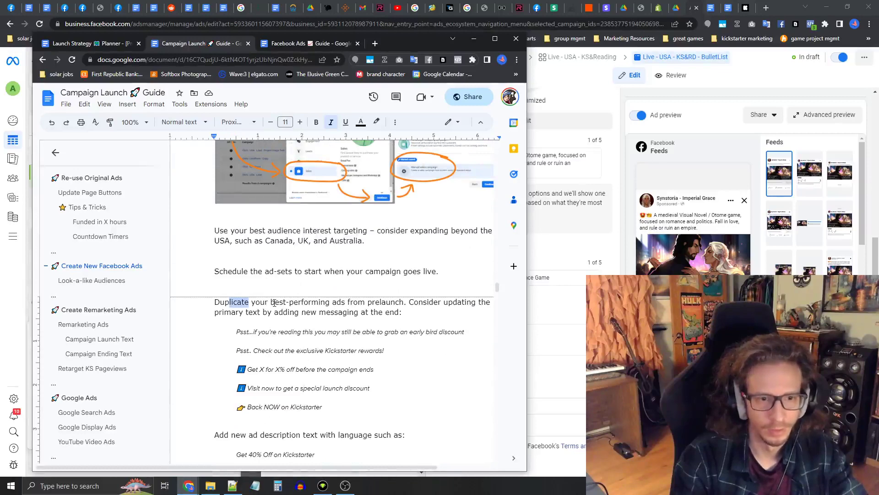
drag(274, 302, 415, 312)
click(351, 350)
scroll(268, 362, down, 2)
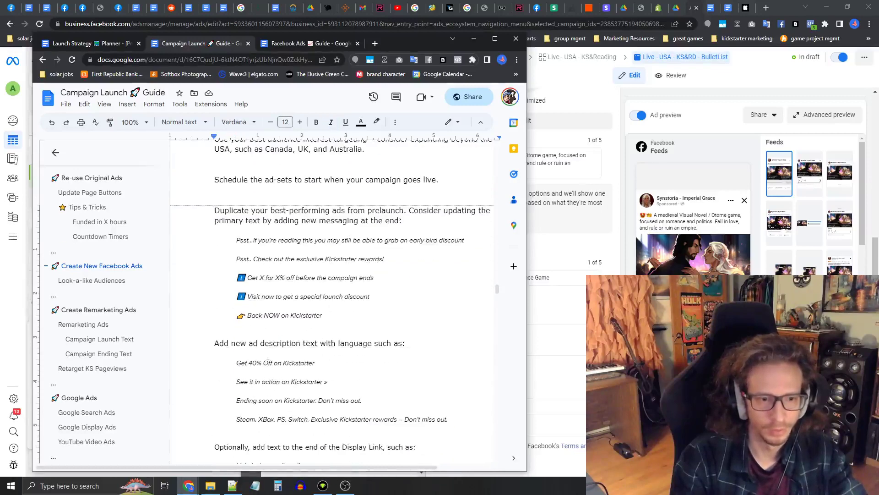
drag(258, 343, 326, 343)
scroll(326, 370, down, 2)
drag(253, 352, 374, 353)
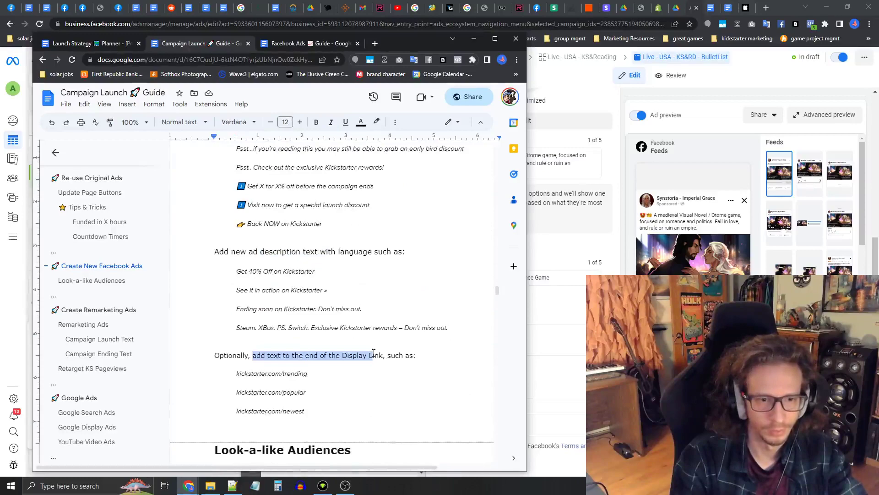
Step: Paste 'See it in action on Kickstarter »' from the guide as the ad's description
drag(396, 43, 295, 52)
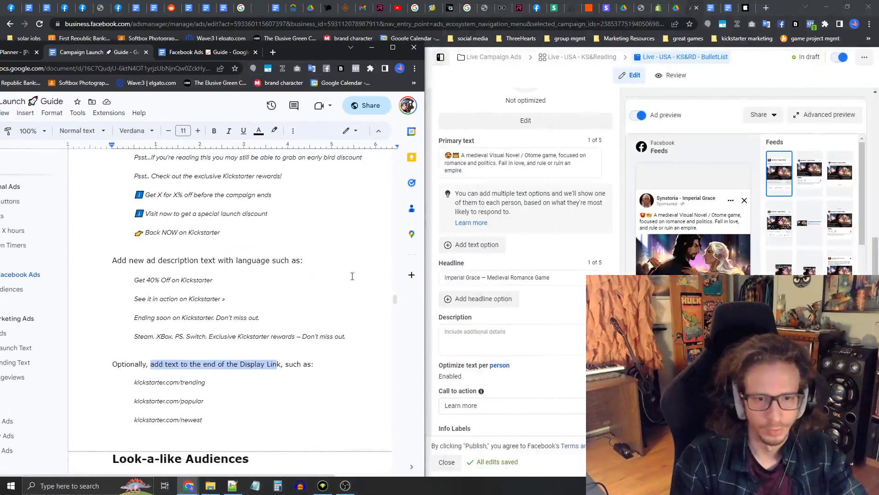
click(233, 291)
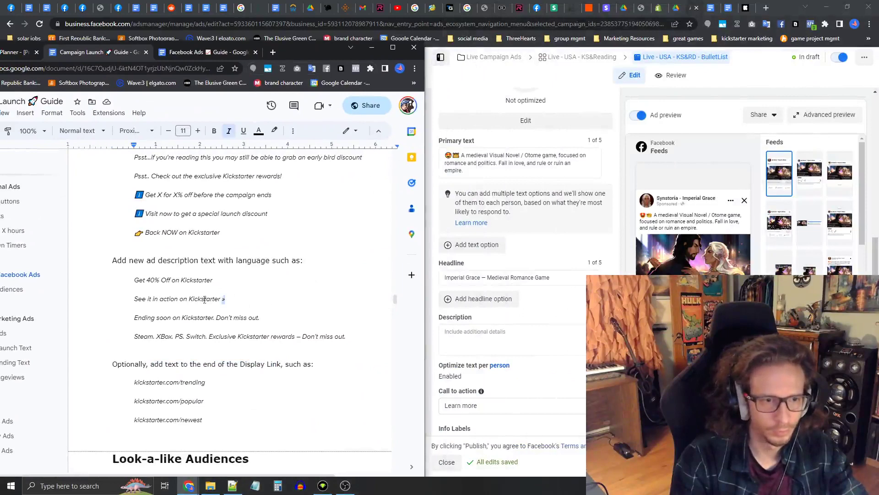
drag(204, 299, 138, 300)
click(464, 346)
text(See it in action on Kickstarter »)
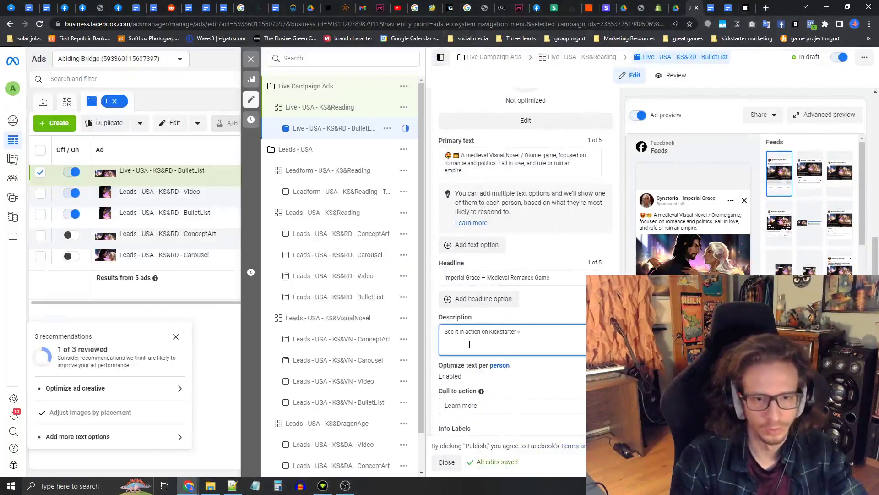
scroll(502, 338, down, 4)
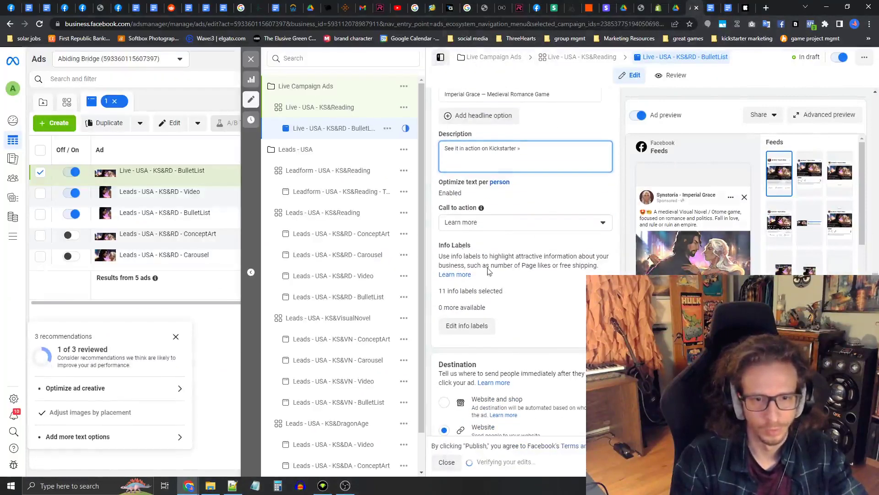
drag(443, 207, 470, 210)
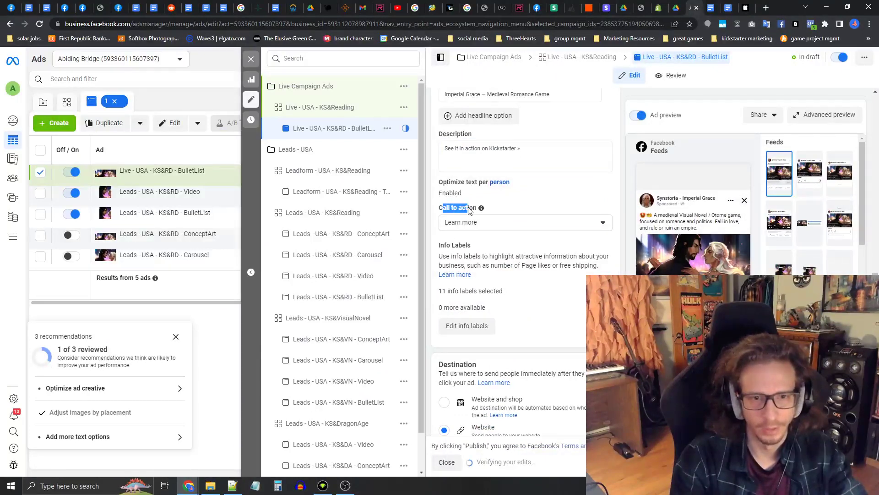
scroll(490, 261, down, 4)
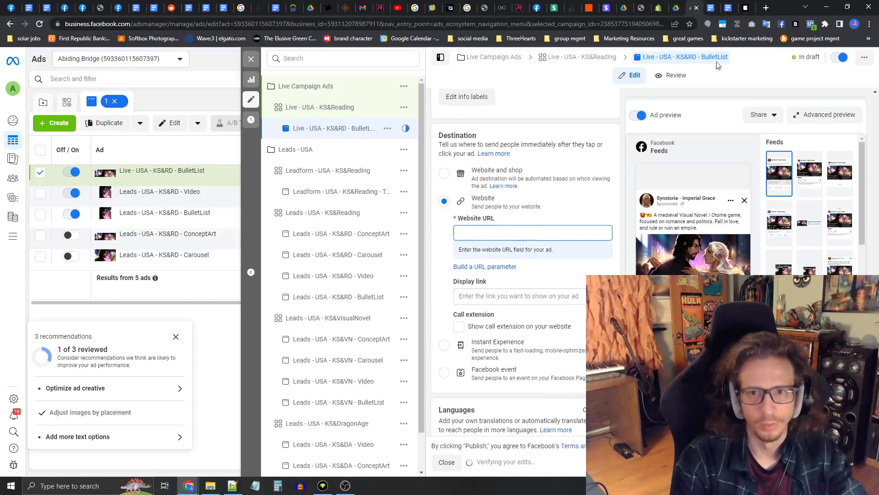
Step: Copy the Kickstarter project page address into the BulletList ad's Website URL
click(745, 13)
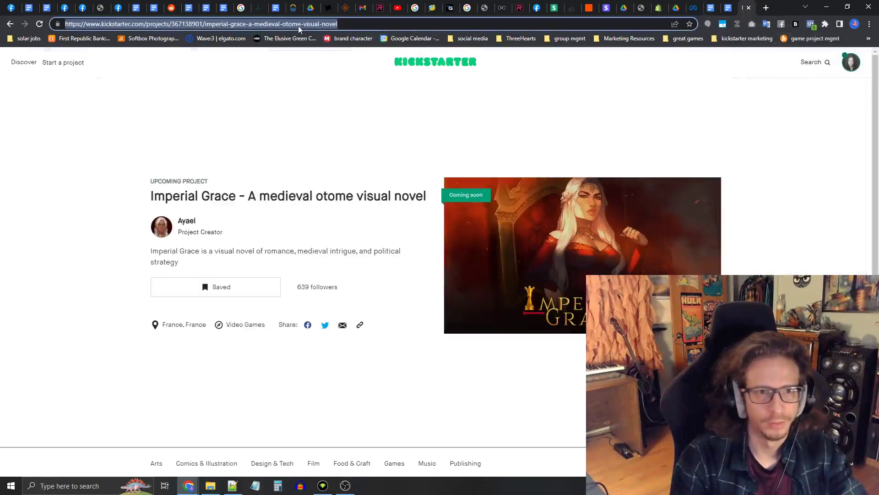
key(ctrl+c)
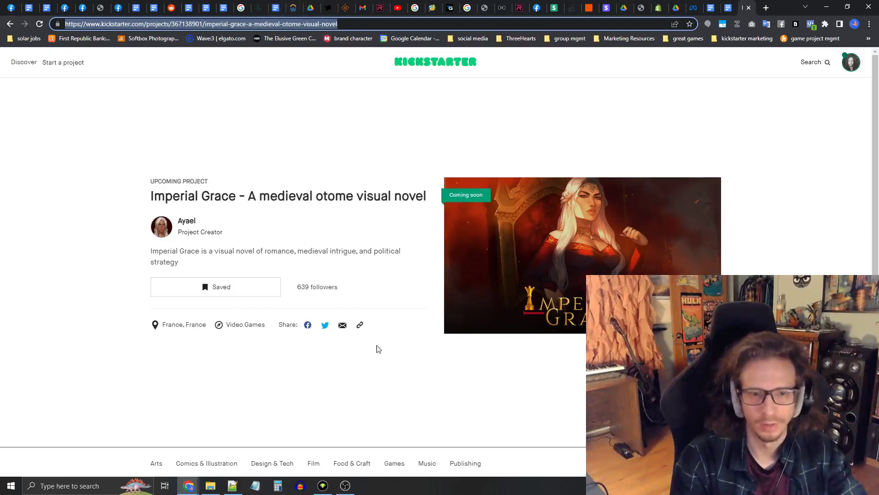
click(694, 9)
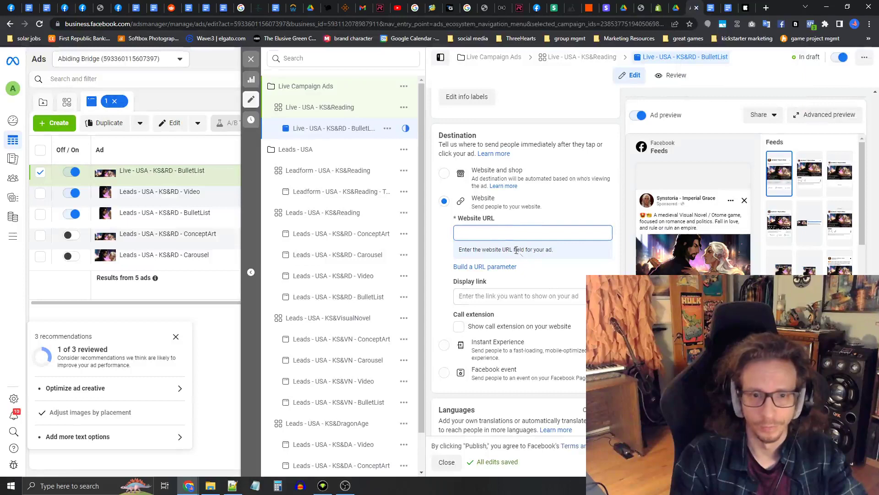
key(ctrl+v)
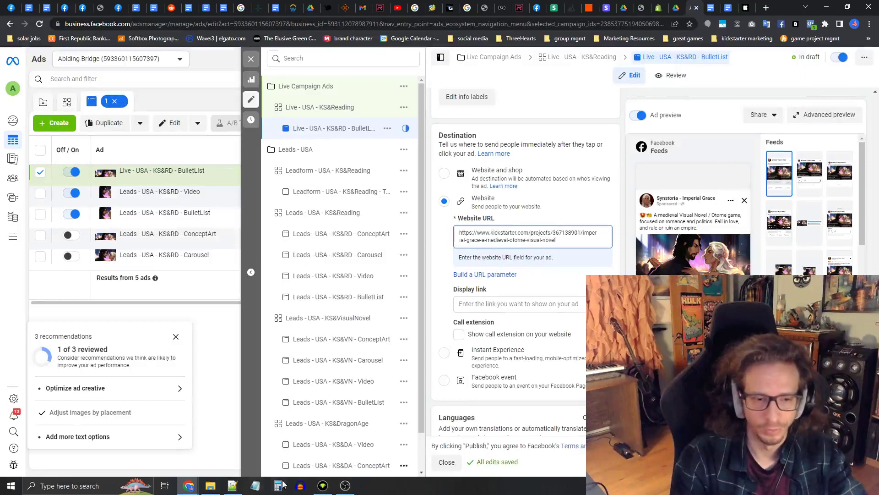
Step: Copy kickstarter.com/trending from the campaign guide into the ad's Display link field
mouse_move(190, 489)
click(236, 442)
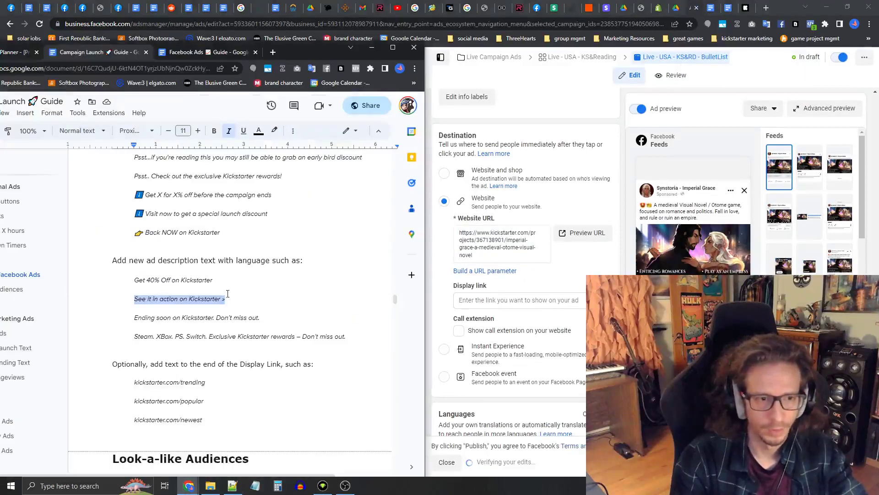
scroll(191, 368, down, 1)
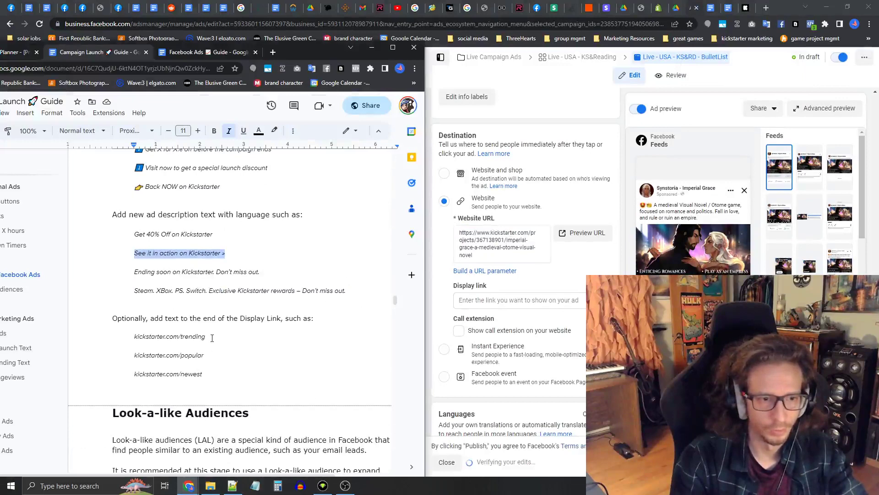
drag(212, 338, 178, 338)
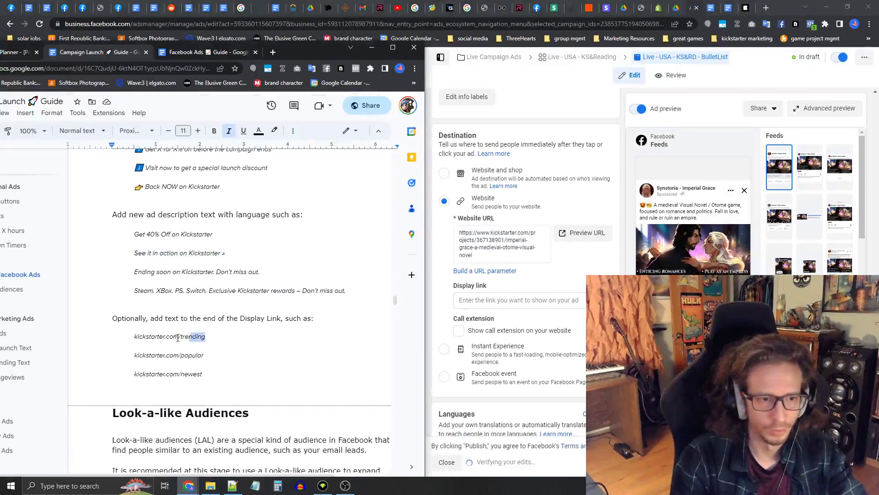
click(504, 301)
key(ctrl+v)
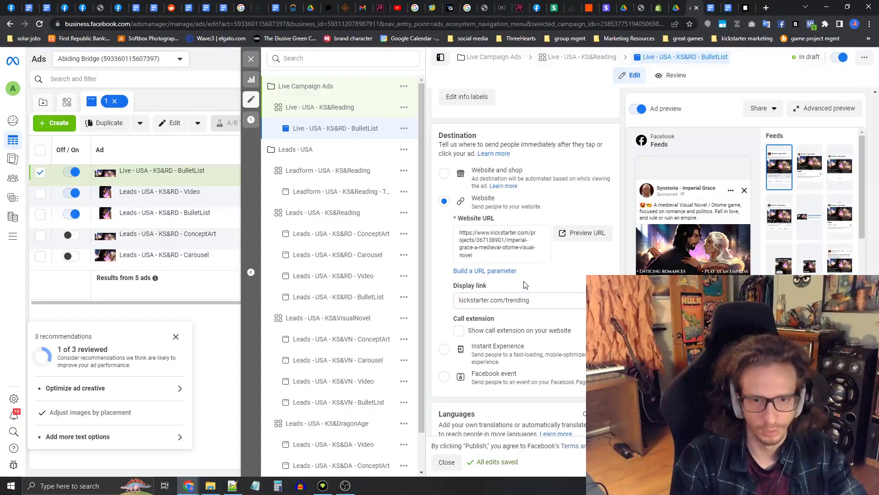
scroll(520, 301, down, 6)
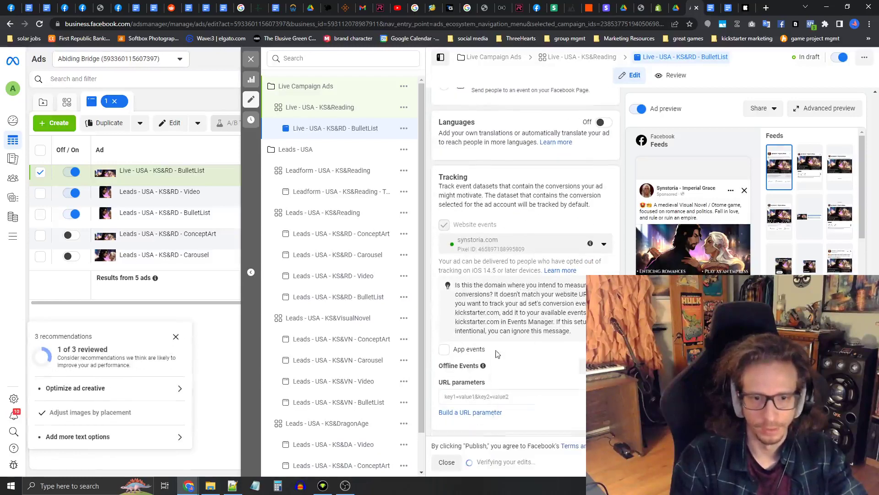
scroll(473, 393, up, 10)
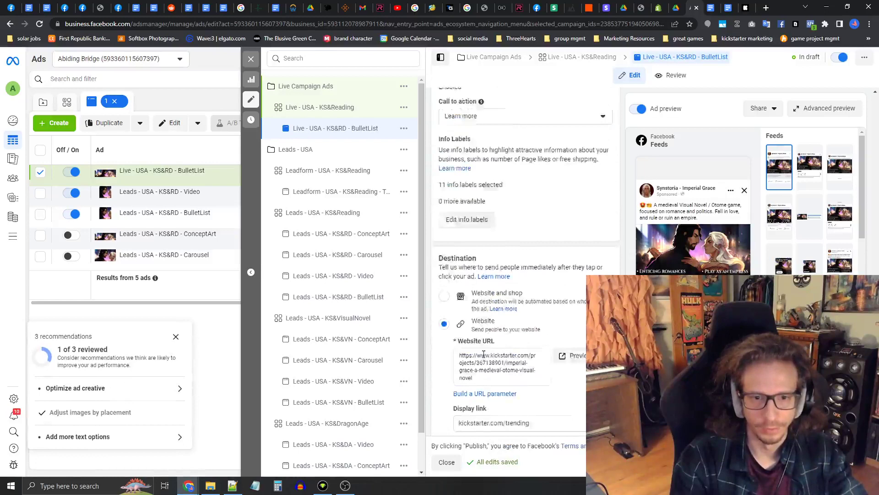
scroll(484, 358, up, 10)
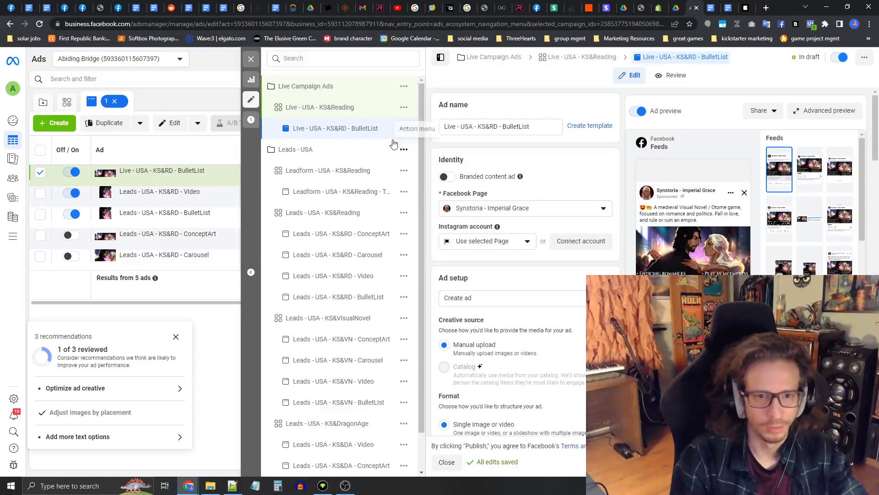
Step: Quickly duplicate the Live BulletList ad and rename the copy Live - USA - KS&RD - Video
click(403, 129)
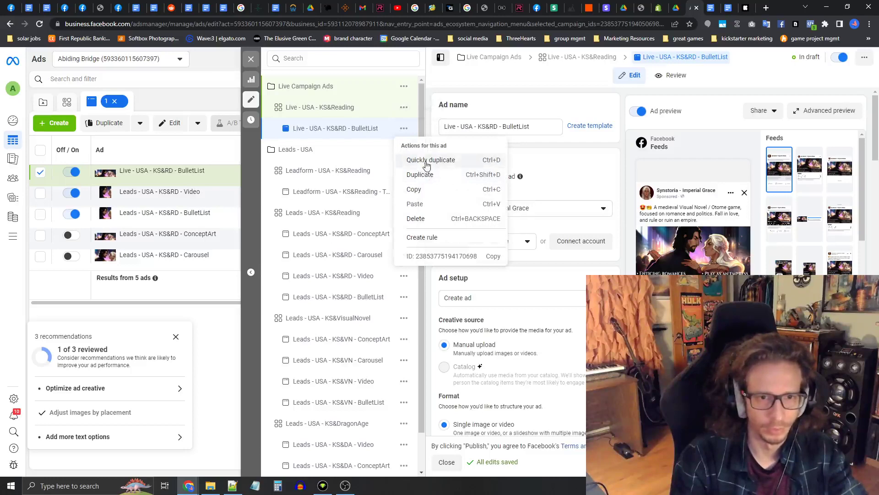
click(425, 161)
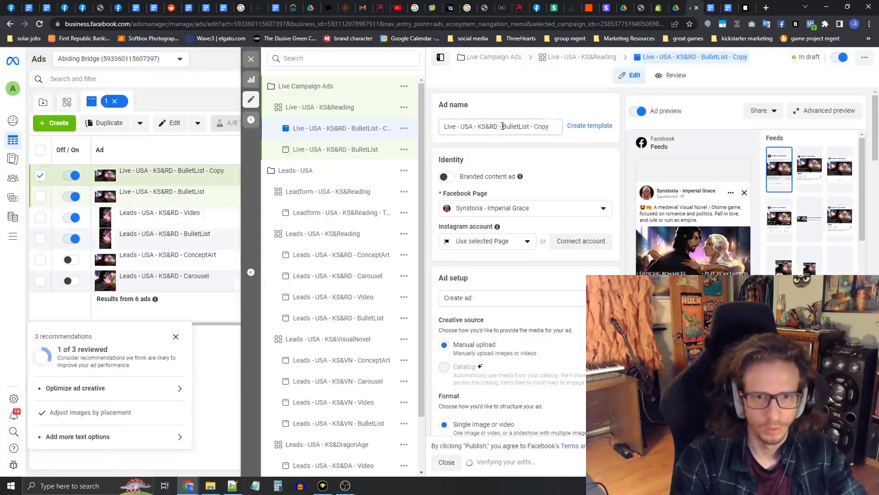
drag(502, 128, 559, 132)
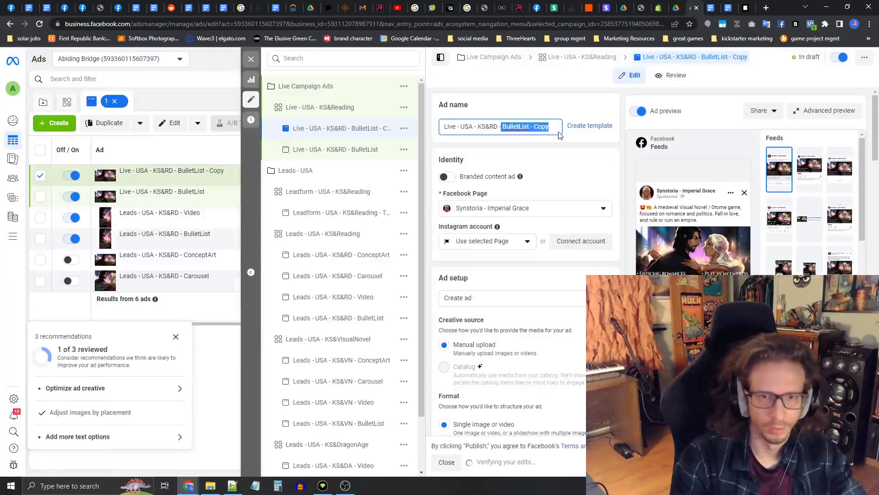
text(Video)
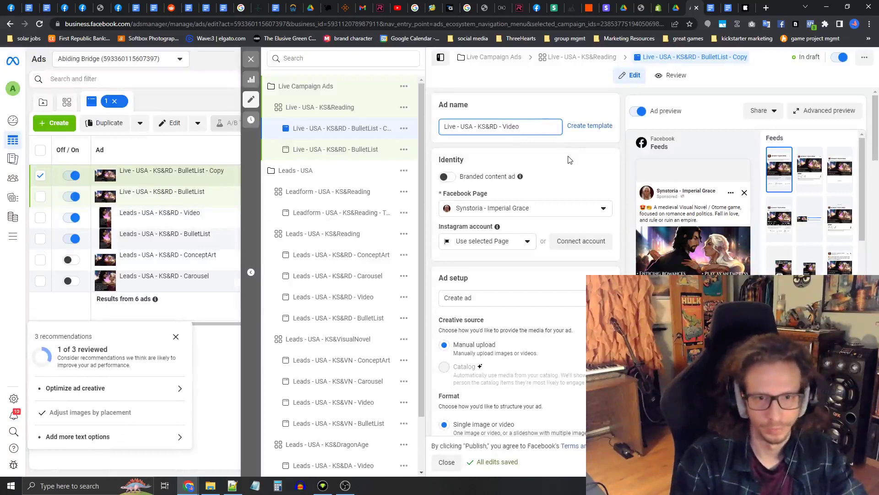
Step: Replace the copied ad's media with the customisation video and complete the video setup
scroll(568, 170, down, 7)
scroll(564, 195, down, 3)
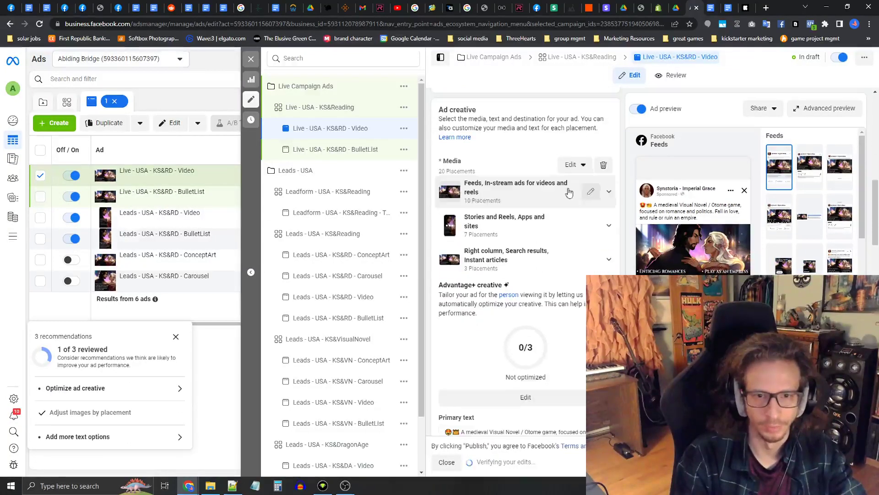
click(604, 163)
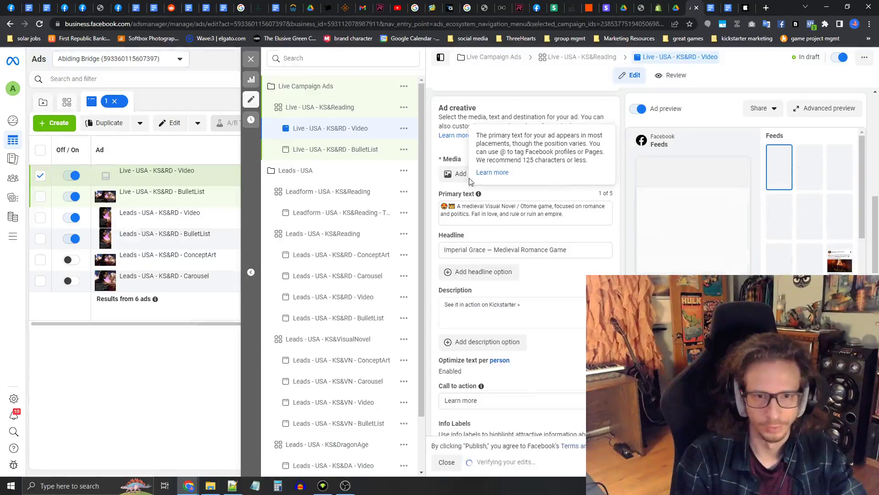
click(470, 174)
click(468, 210)
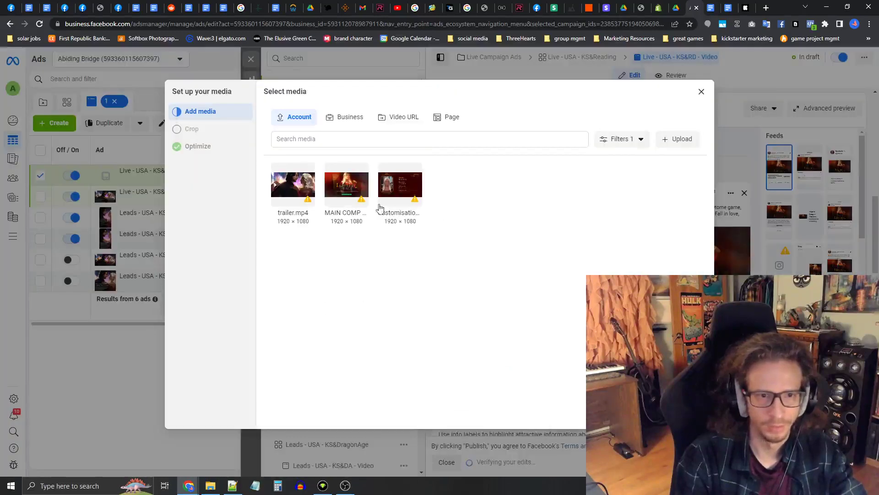
click(388, 191)
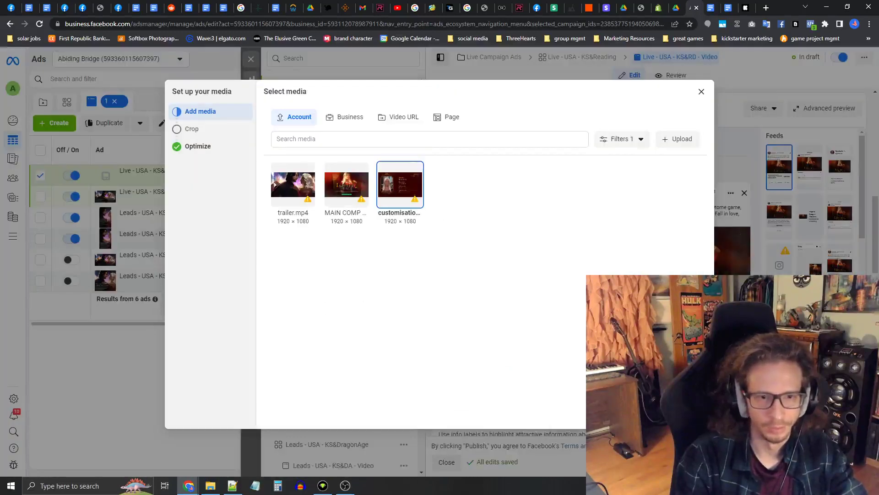
click(682, 414)
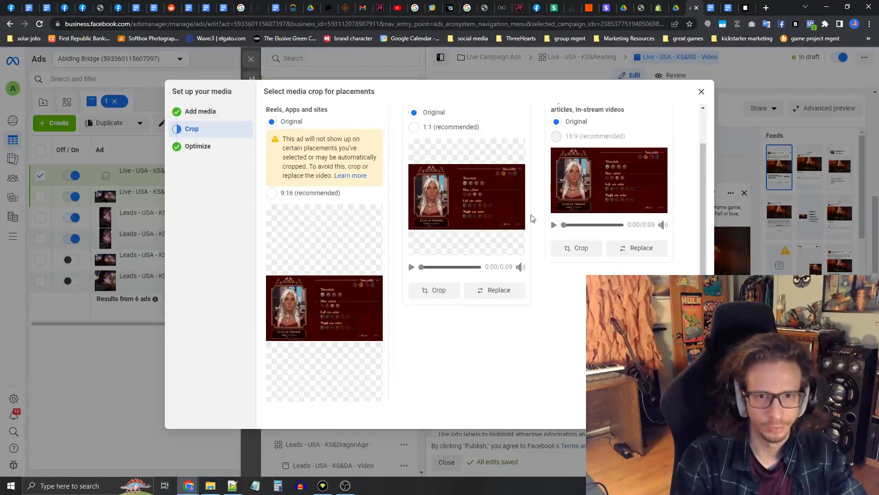
scroll(532, 218, down, 2)
click(682, 414)
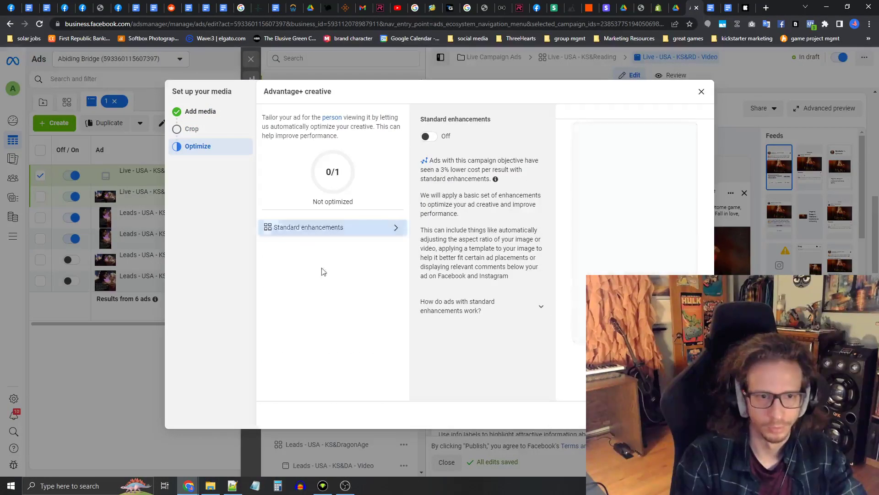
click(682, 415)
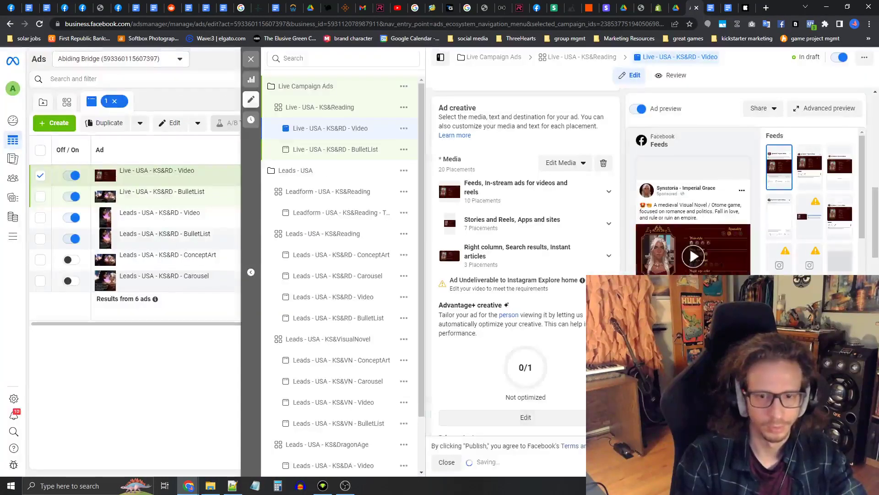
Step: Replace the Live Video ad's primary text with the emoji feature list
scroll(545, 339, down, 3)
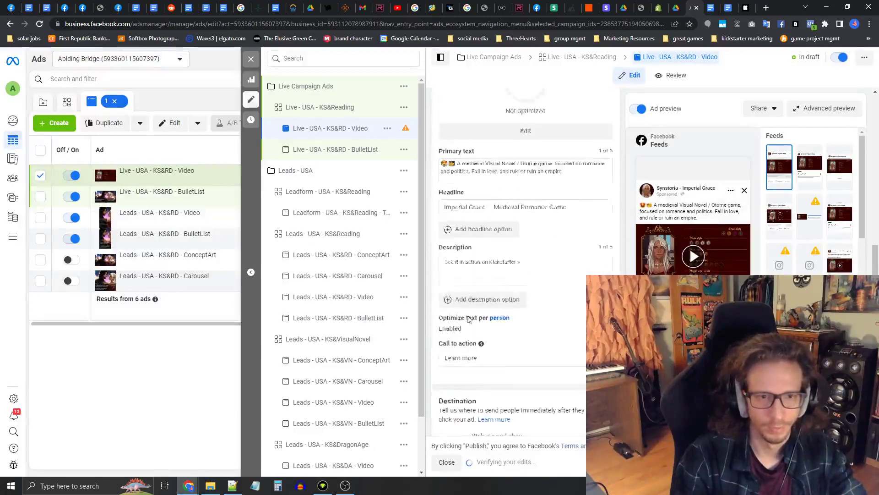
click(339, 297)
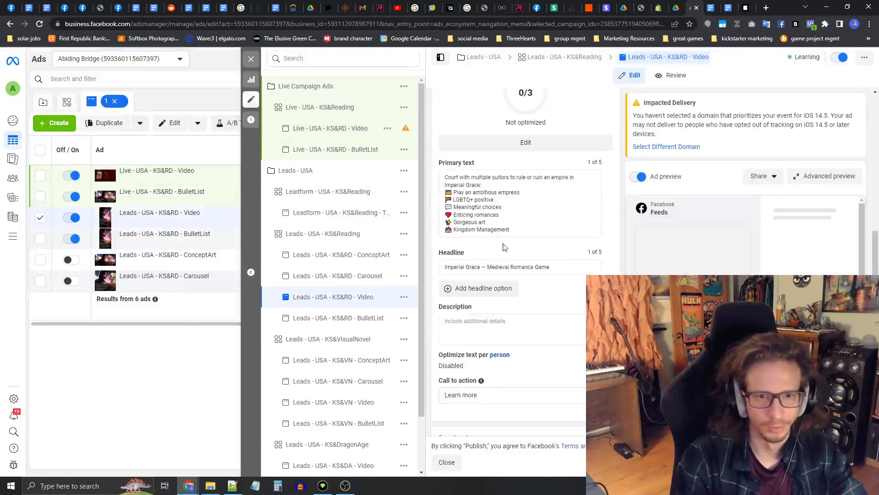
click(348, 130)
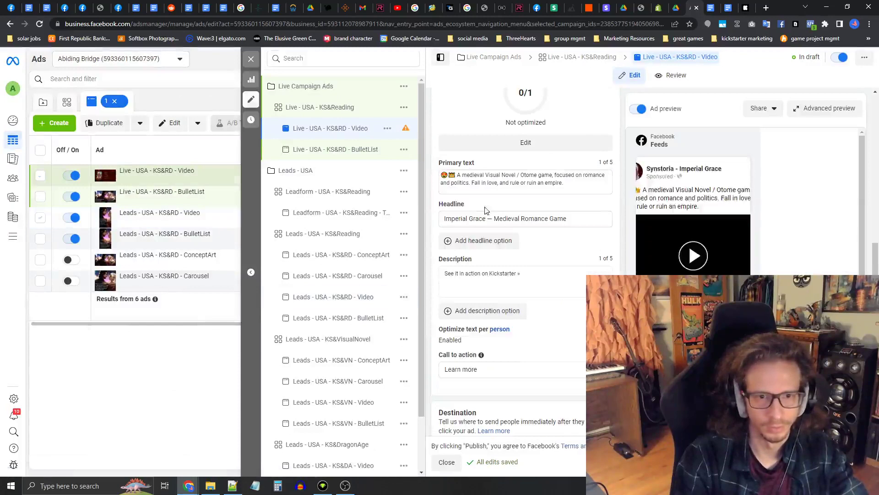
triple_click(481, 182)
key(ctrl+v)
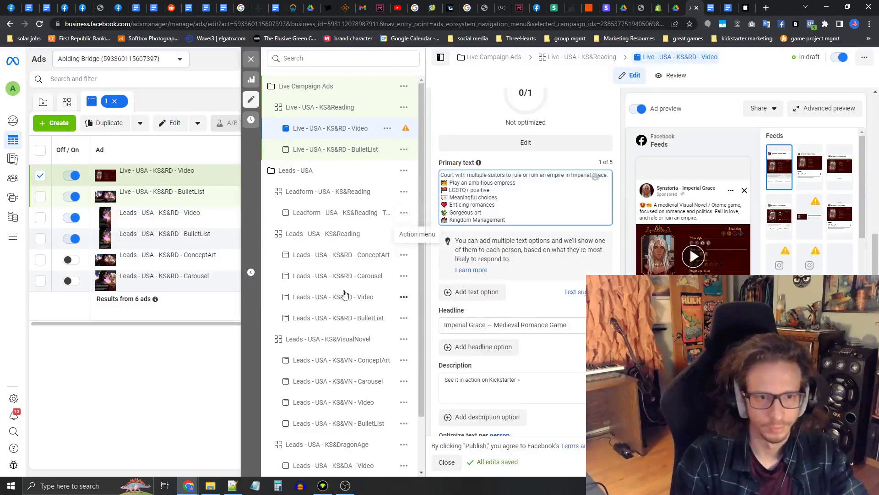
Step: Compare the headline with the Leads Video ad and review the remaining ad fields
click(341, 298)
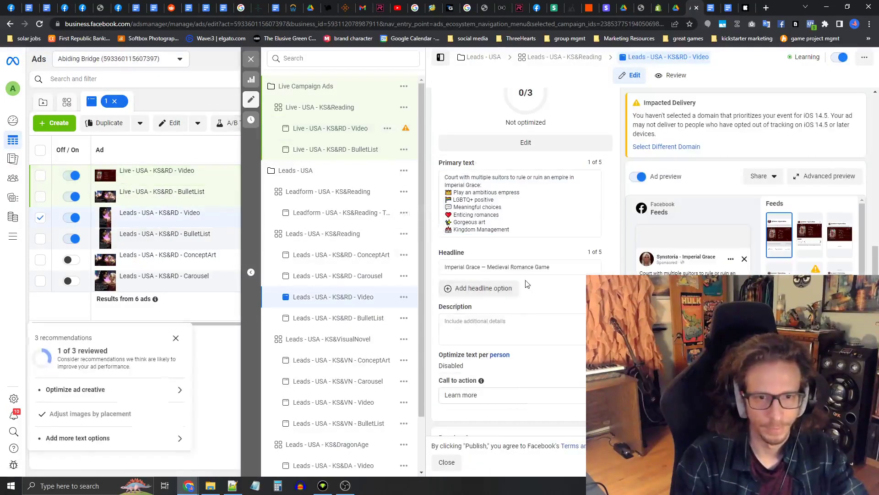
triple_click(465, 267)
text(Imperial Grace — Medieval Romance Game)
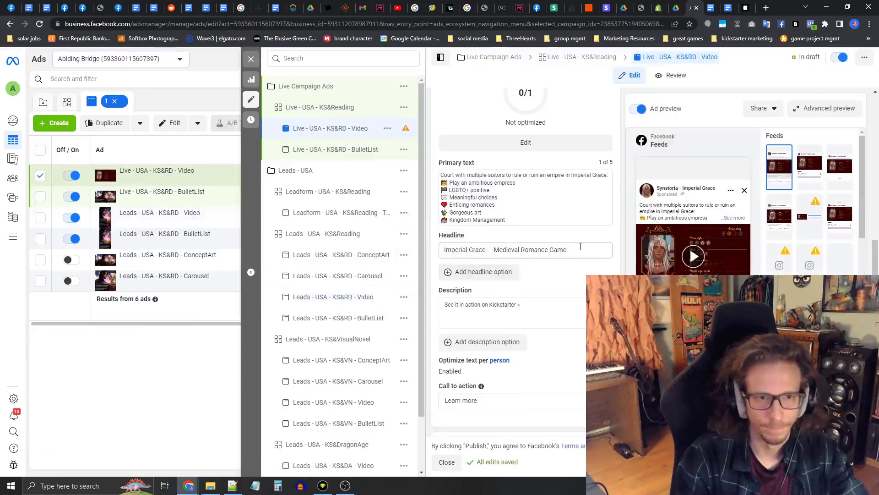
drag(529, 246, 439, 250)
click(488, 238)
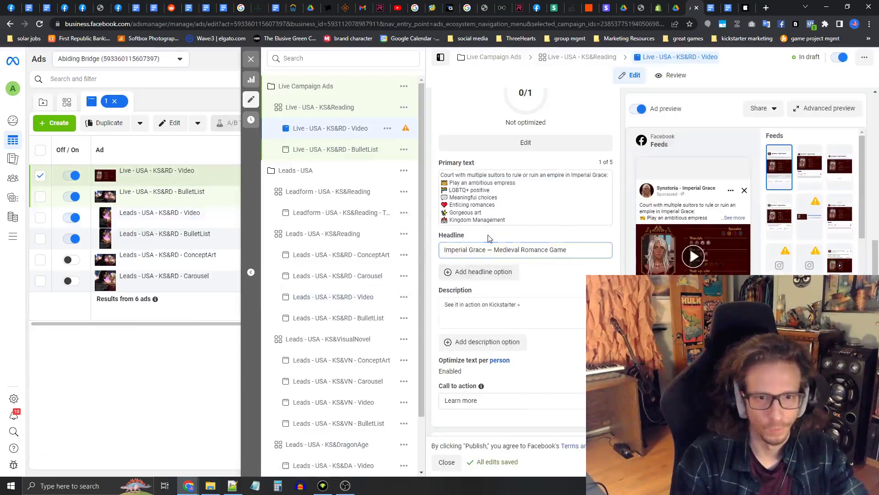
scroll(479, 281, down, 2)
scroll(503, 307, down, 6)
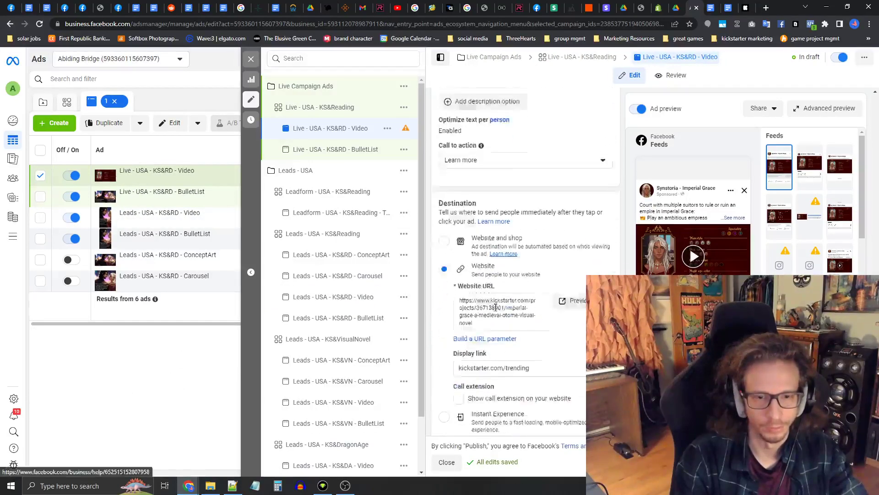
scroll(533, 323, down, 5)
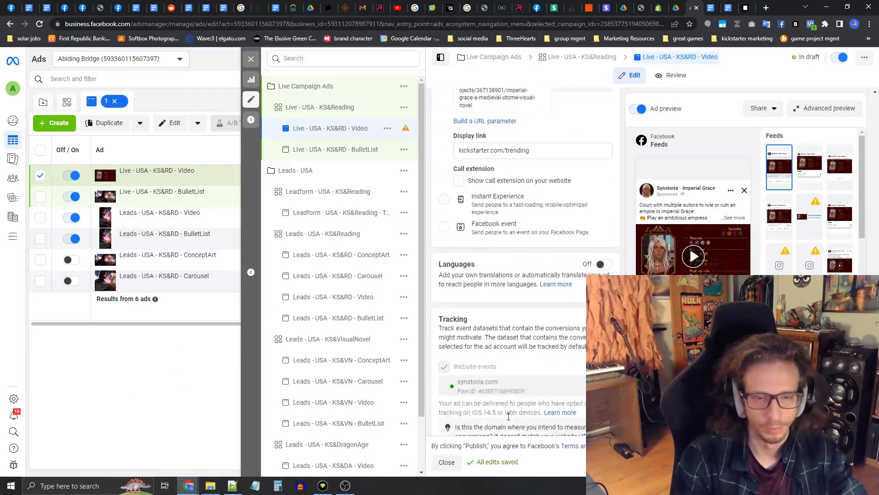
scroll(476, 202, up, 3)
scroll(476, 193, down, 3)
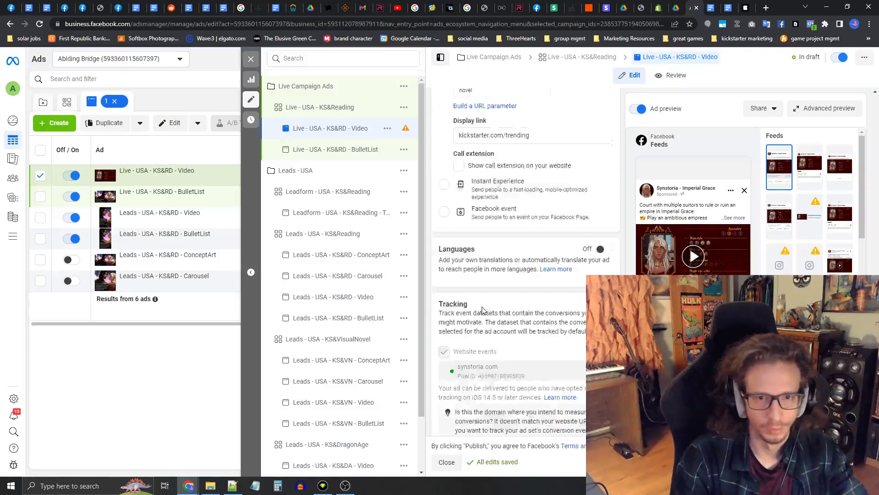
scroll(502, 387, up, 10)
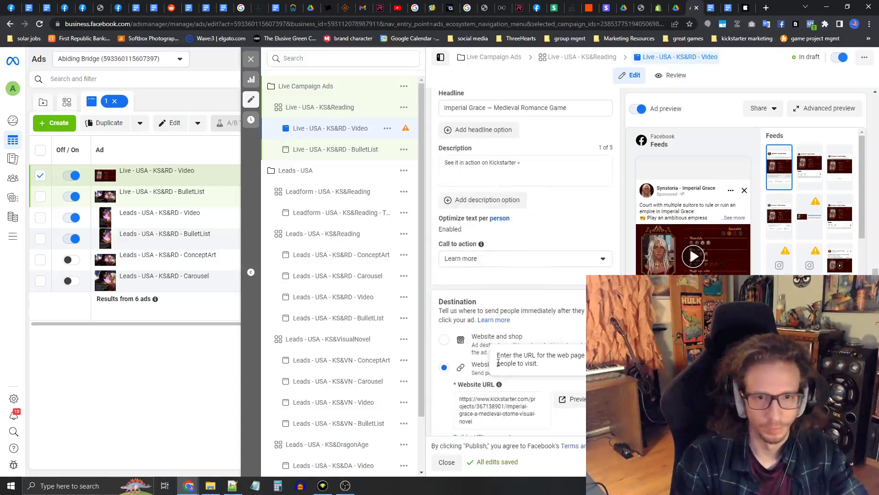
scroll(490, 292, up, 1)
Step: Quickly duplicate the Live Video ad and change 'Video - Copy' in its name to 'Trailer'
click(388, 128)
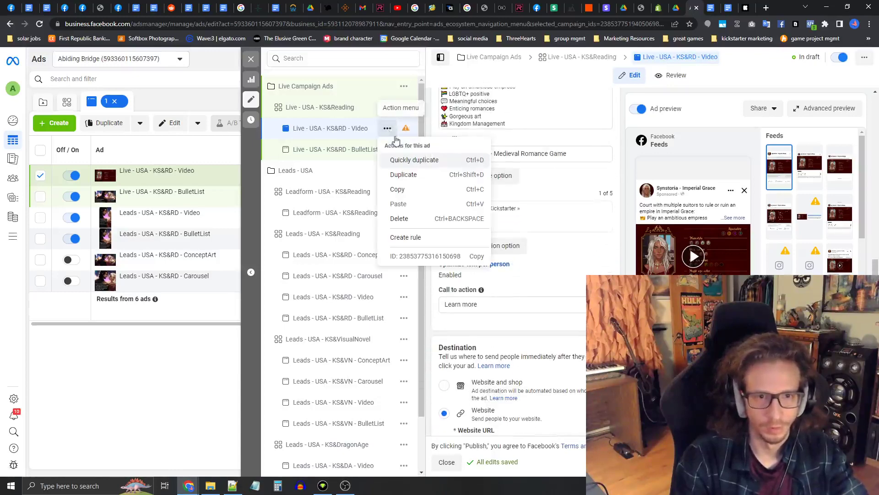
click(429, 160)
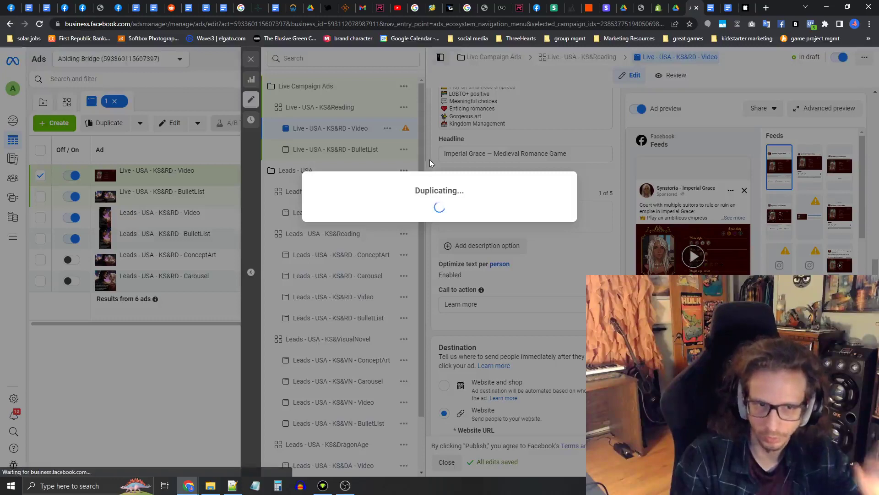
scroll(447, 170, up, 10)
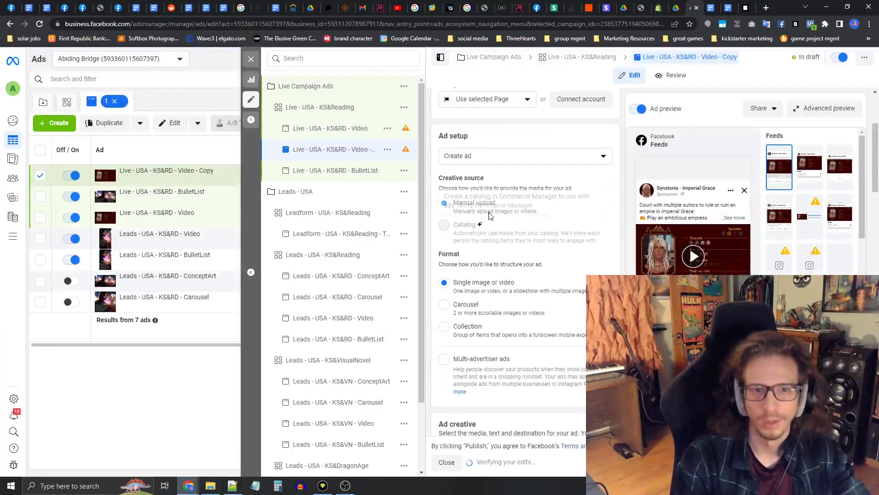
scroll(492, 133, up, 3)
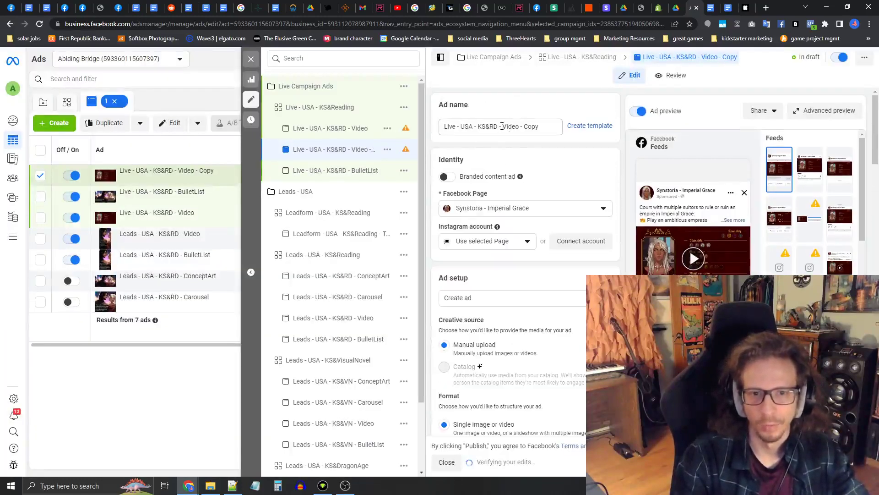
drag(502, 126, 554, 129)
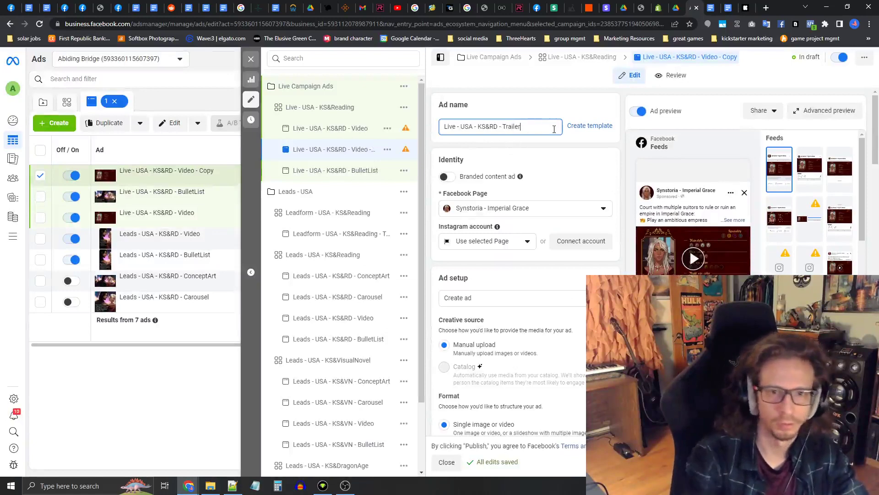
text(Trailer)
scroll(550, 174, down, 5)
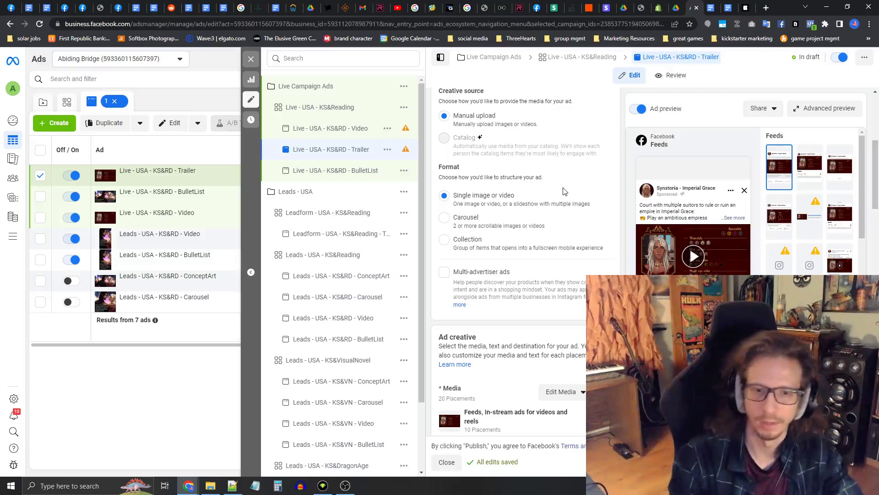
scroll(539, 258, down, 6)
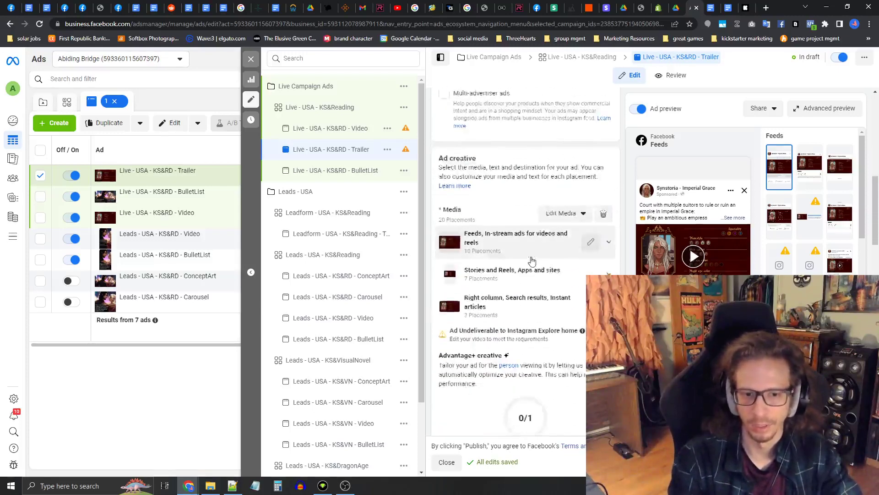
Step: Remove the Trailer ad's existing media and add trailer.mp4 as its video
scroll(521, 264, up, 2)
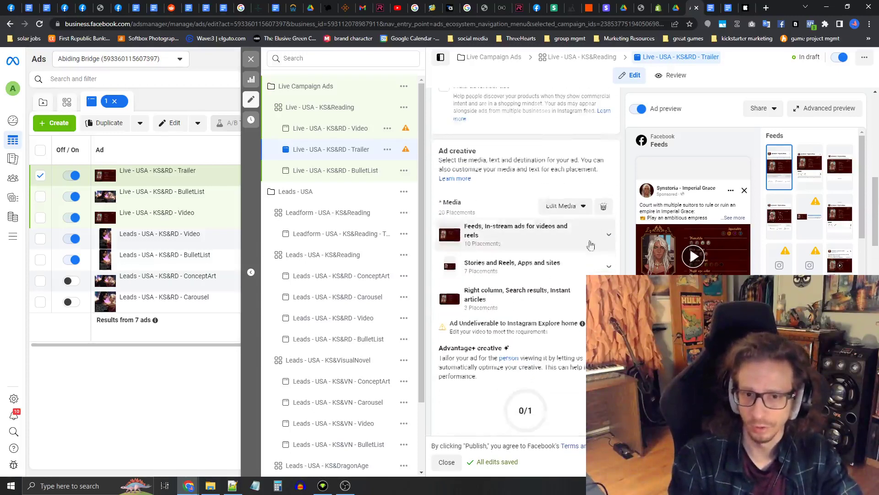
click(604, 209)
click(484, 226)
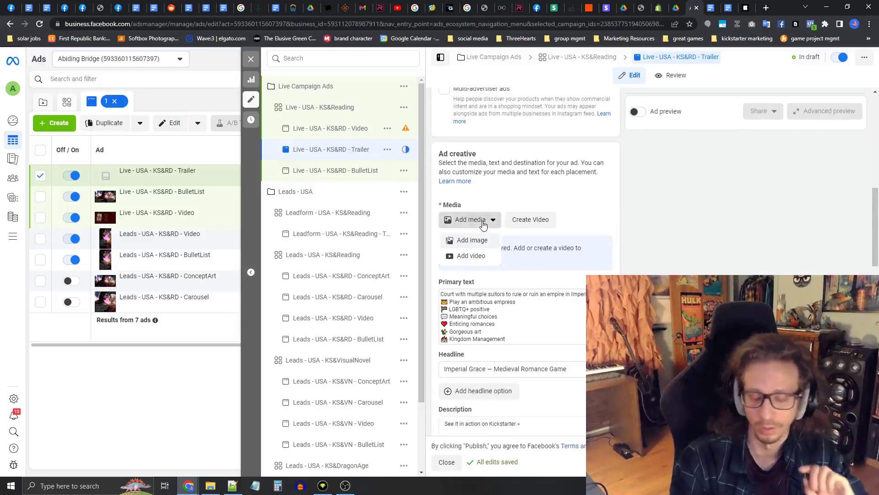
click(471, 256)
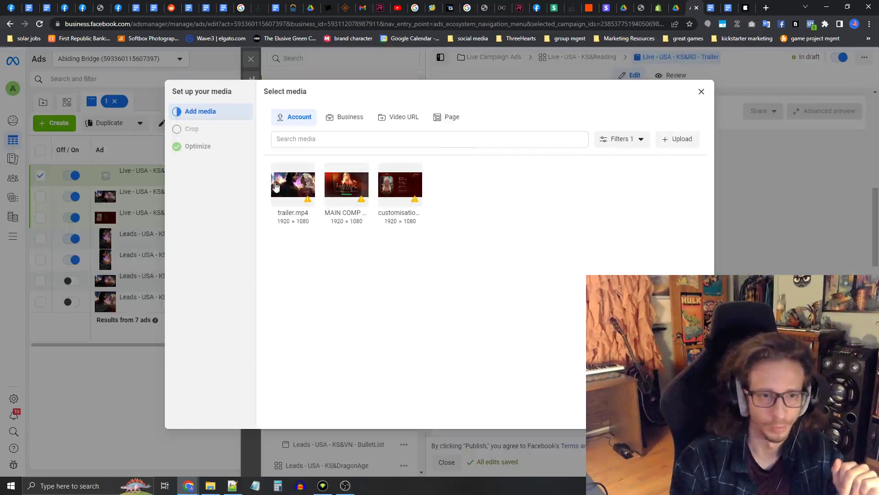
click(276, 187)
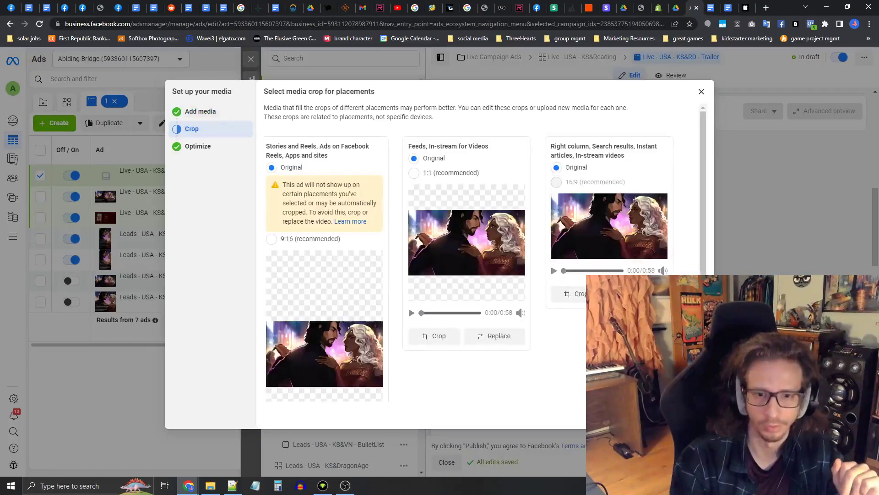
scroll(340, 184, down, 2)
scroll(339, 185, up, 2)
scroll(340, 184, down, 3)
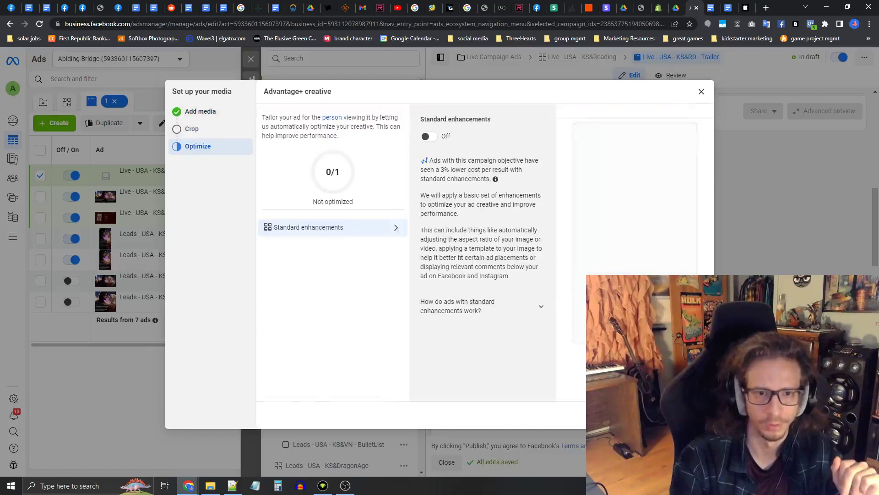
scroll(547, 275, down, 8)
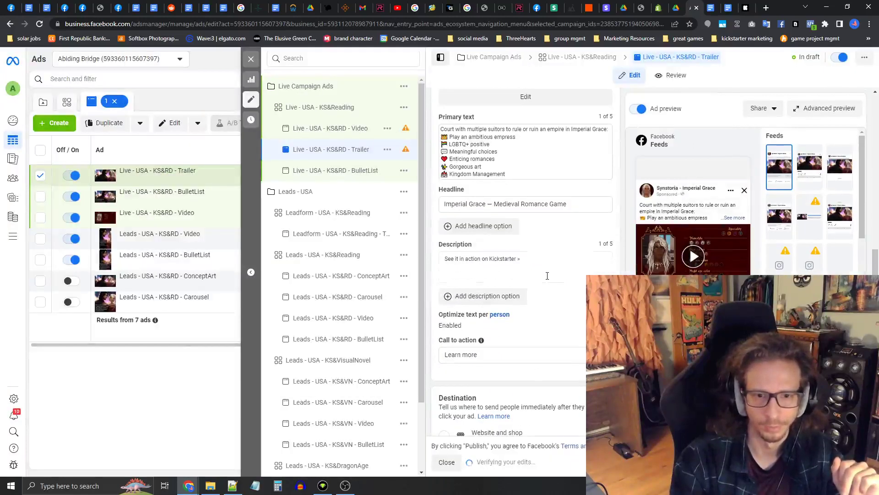
scroll(545, 280, down, 5)
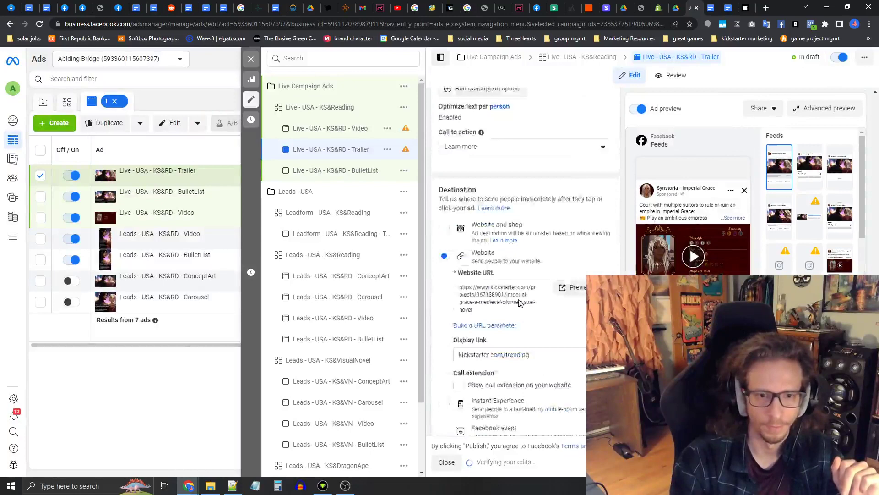
scroll(520, 303, up, 5)
Step: Duplicate the KS&Reading ad set as Live - USA - KS&VisualNovel targeting USA - KS & Visual Novel
click(403, 108)
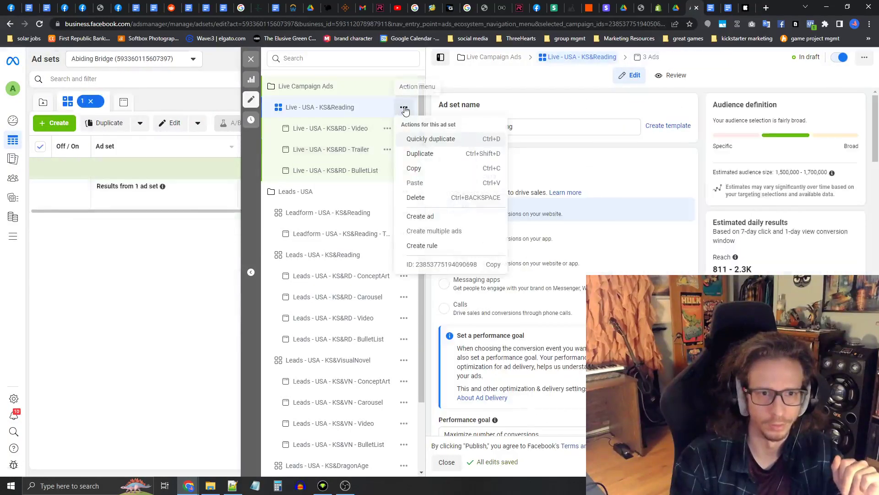
click(423, 140)
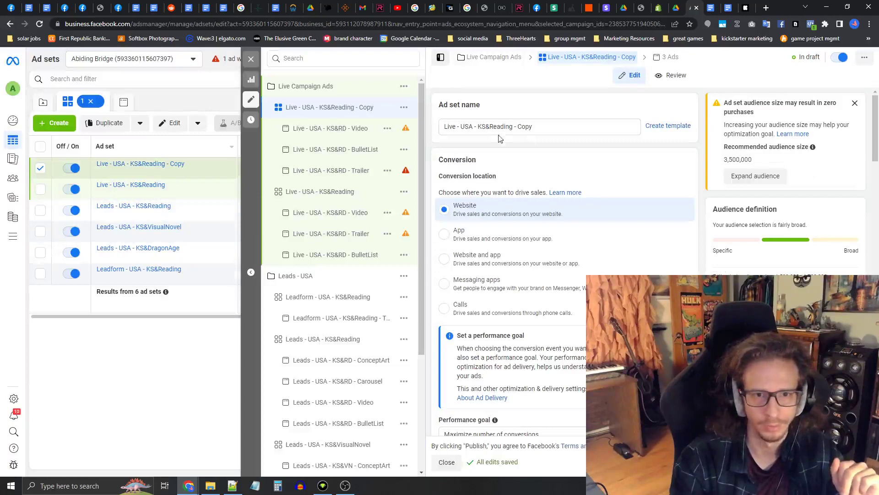
drag(489, 127, 598, 130)
text(Vi)
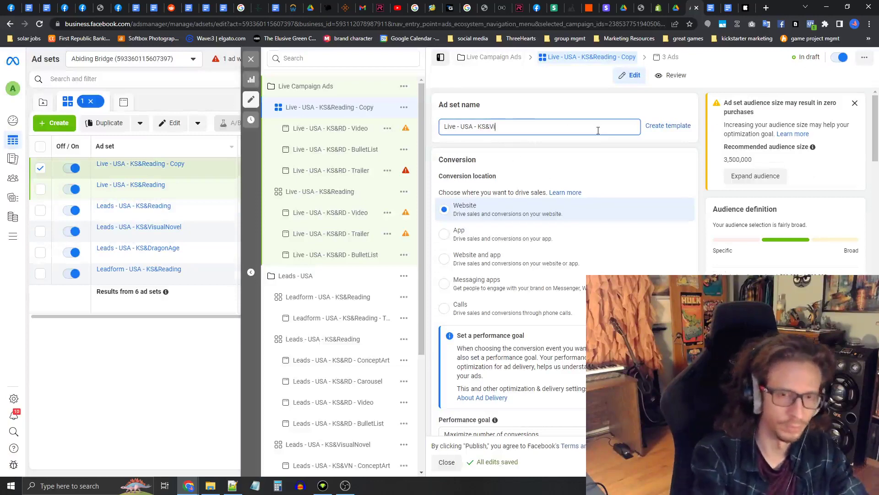
text(sualNovel)
scroll(593, 274, down, 3)
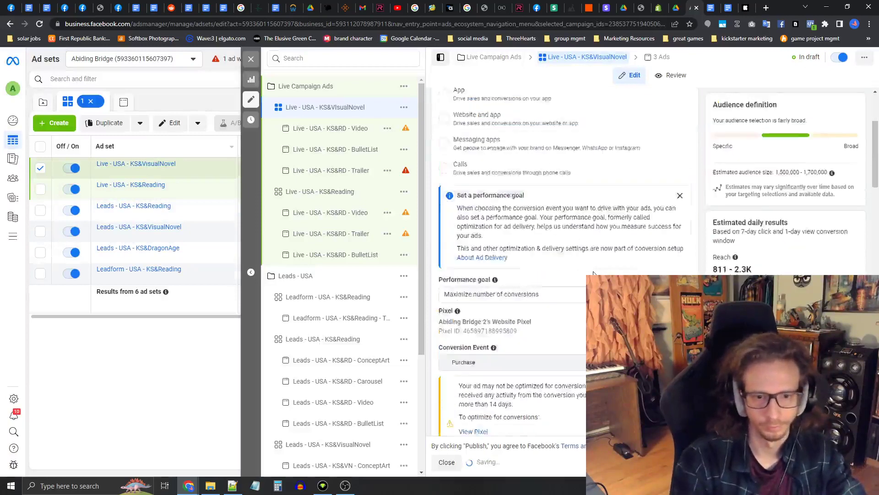
scroll(594, 274, down, 5)
scroll(512, 227, down, 5)
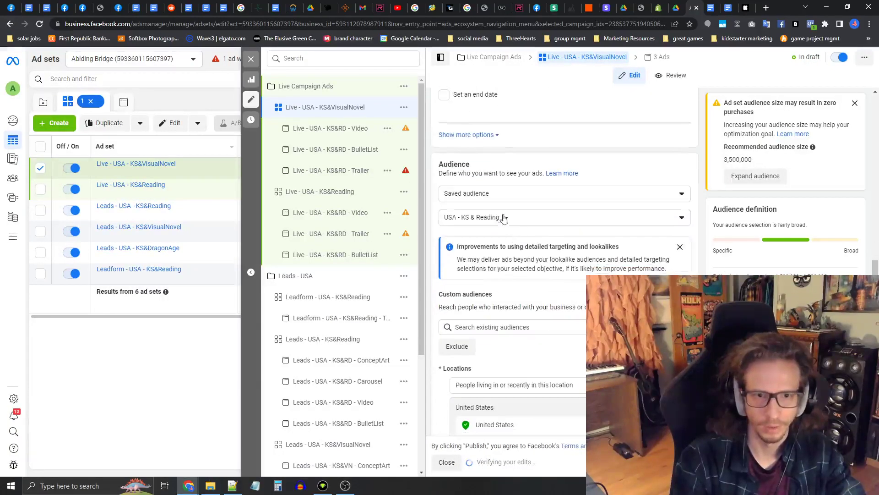
click(498, 219)
click(515, 278)
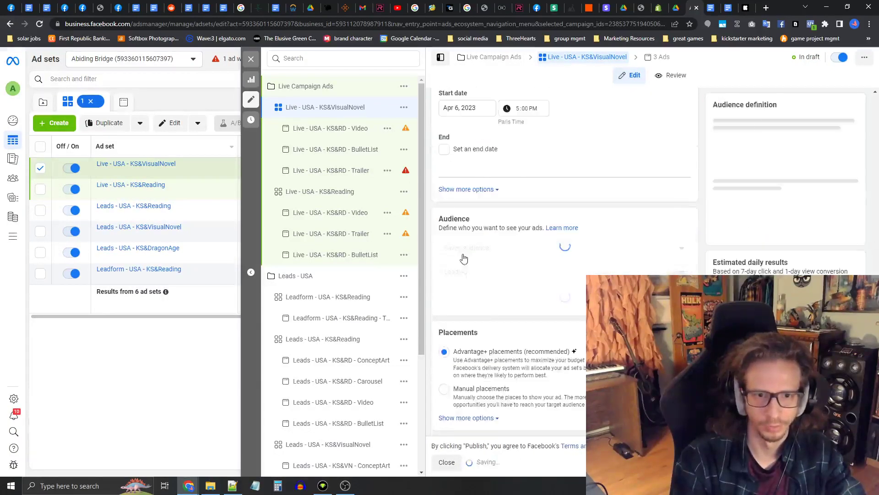
scroll(464, 258, down, 1)
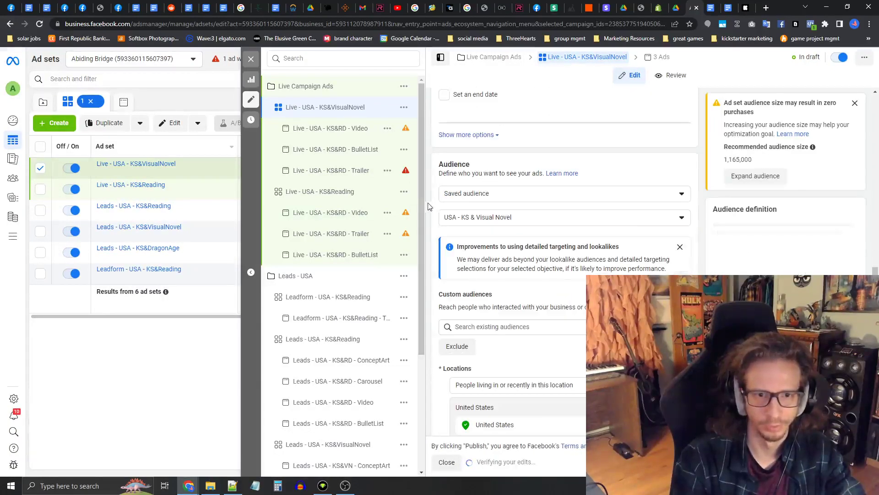
Step: Rename the copied Video, BulletList and Trailer ads from KS&RD to KS&VN
click(314, 131)
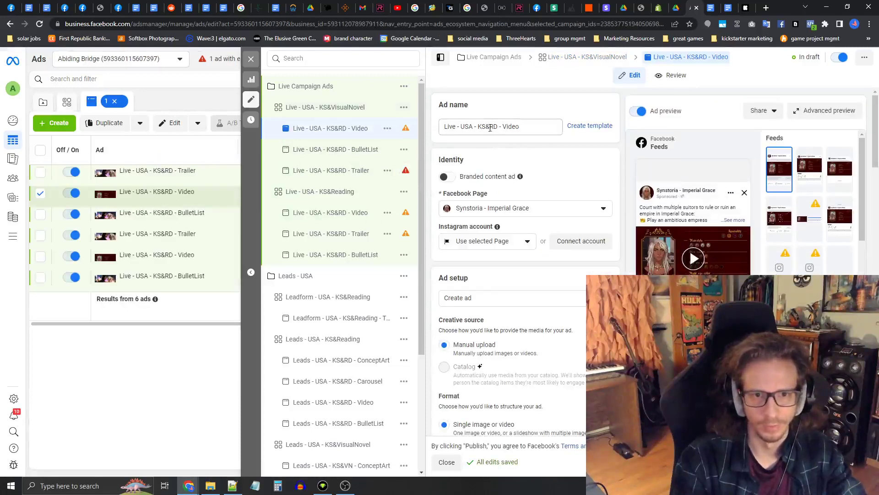
drag(491, 128, 498, 128)
text(VN)
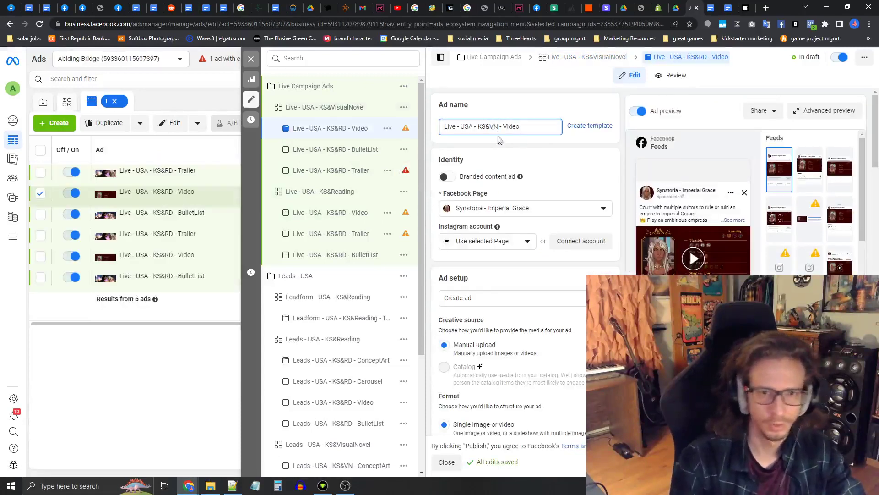
click(490, 160)
click(490, 126)
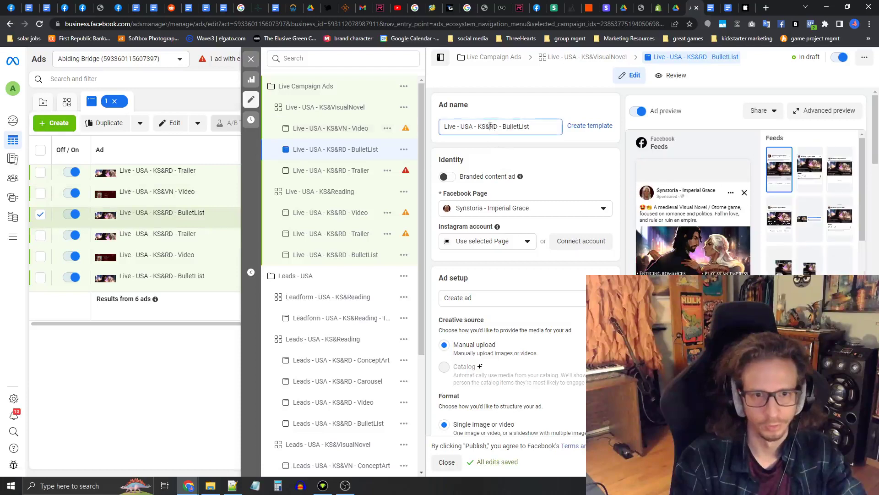
click(498, 126)
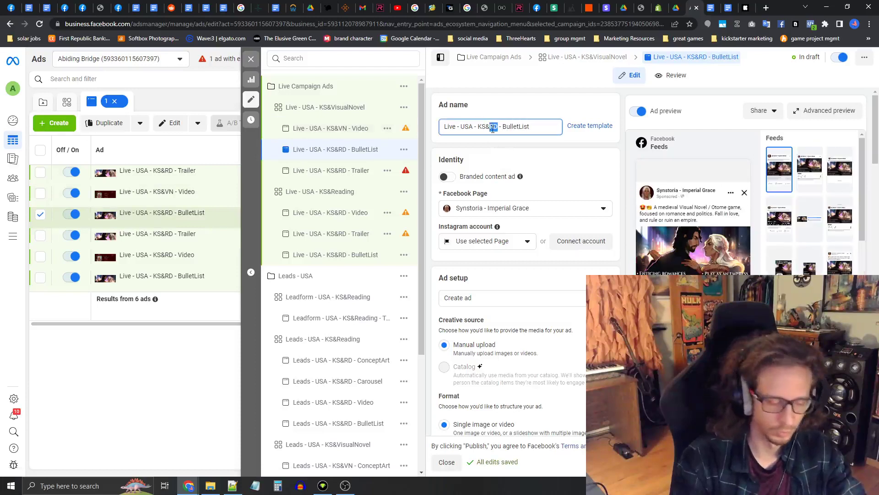
text(VN)
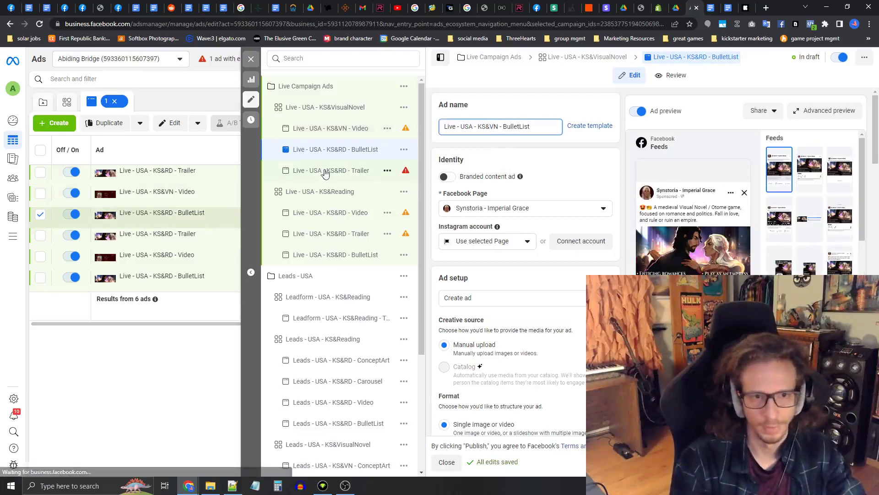
click(324, 171)
double_click(493, 126)
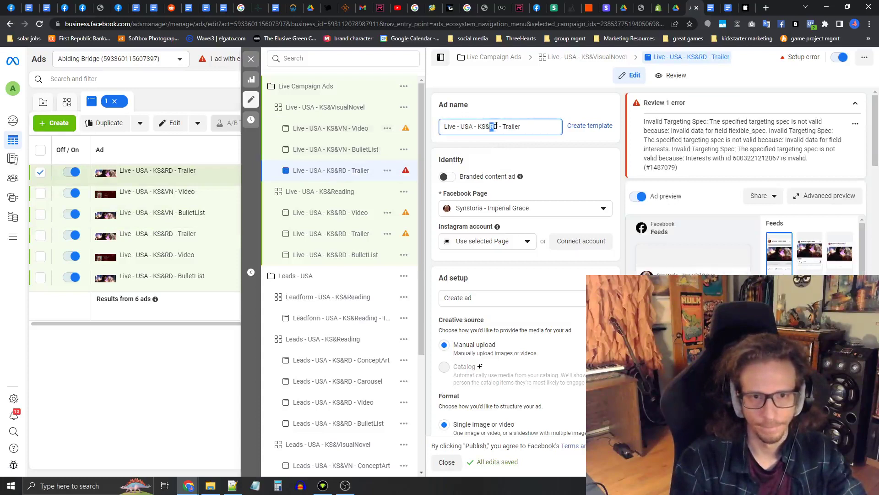
text(VN)
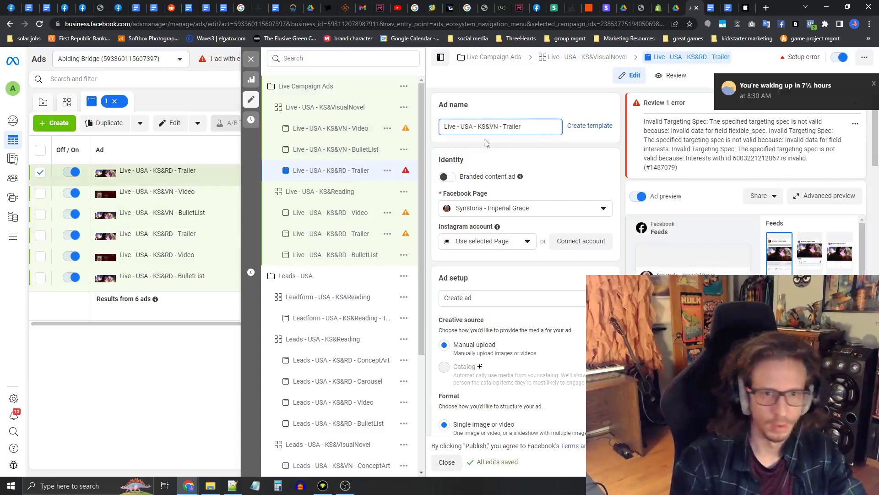
click(482, 154)
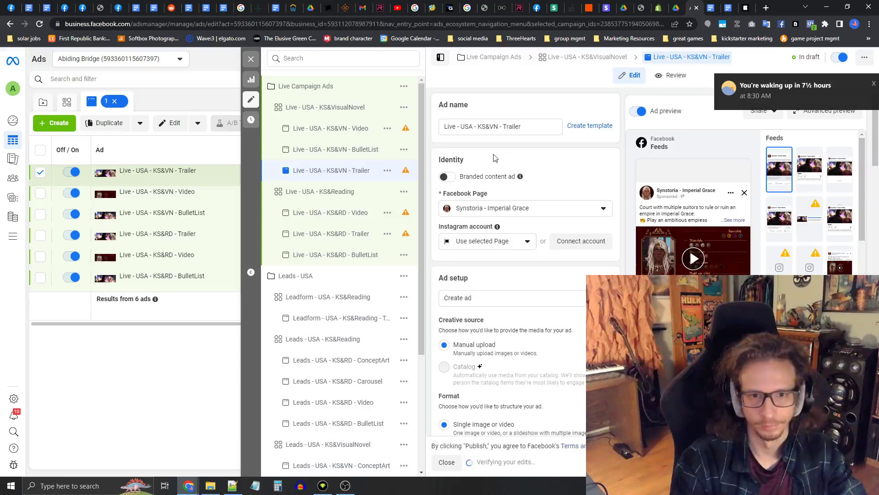
Step: Duplicate the KS&VisualNovel ad set as KS&DragonAge with saved audience USA - KS & DragonAge
click(404, 109)
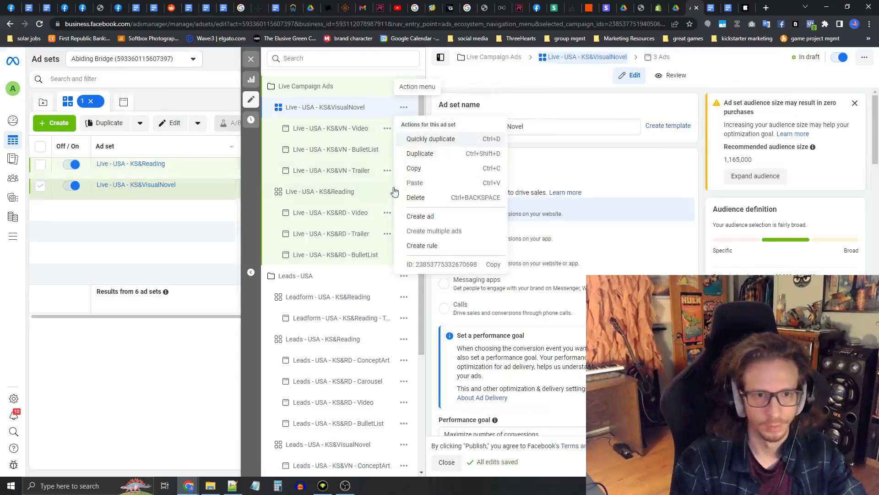
click(431, 140)
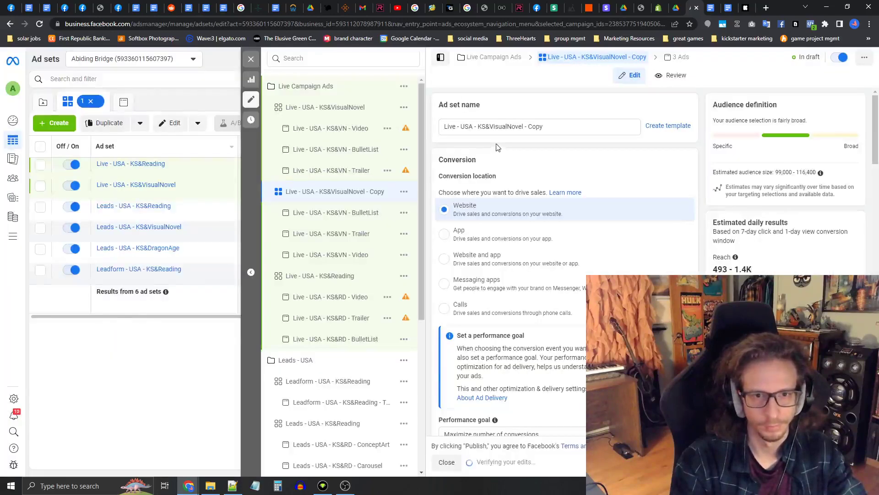
drag(489, 127, 559, 126)
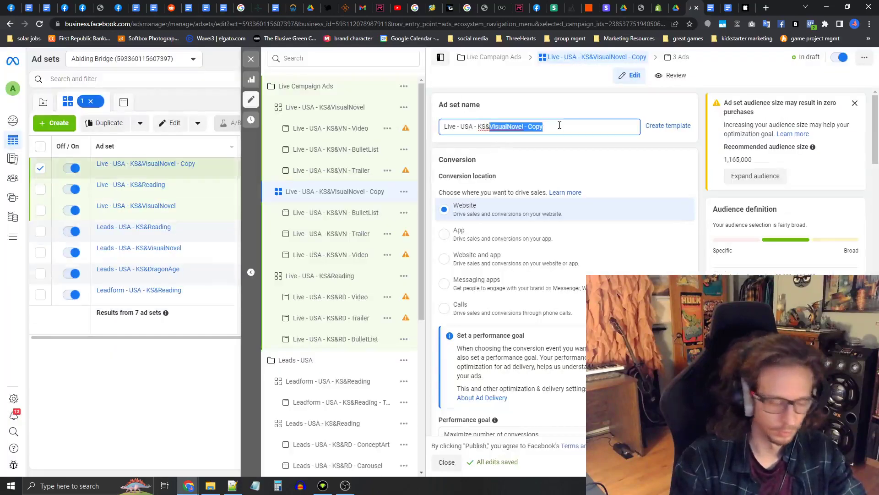
text(DragonAge)
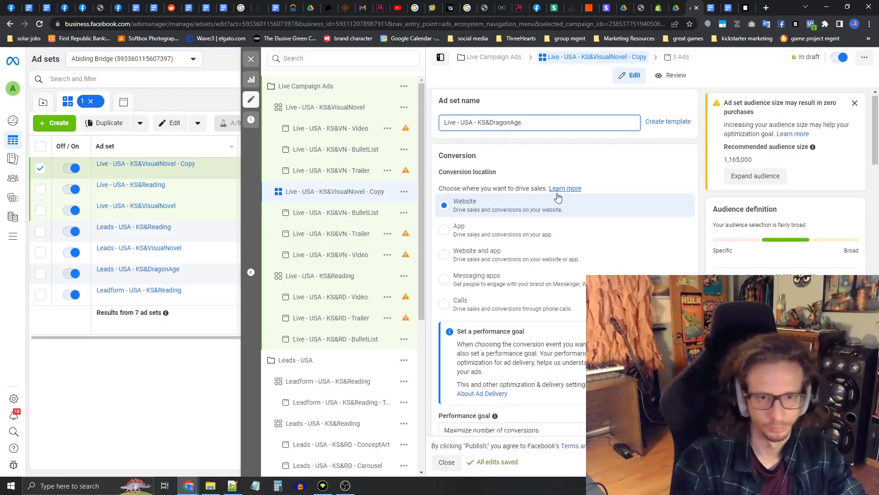
scroll(558, 197, down, 15)
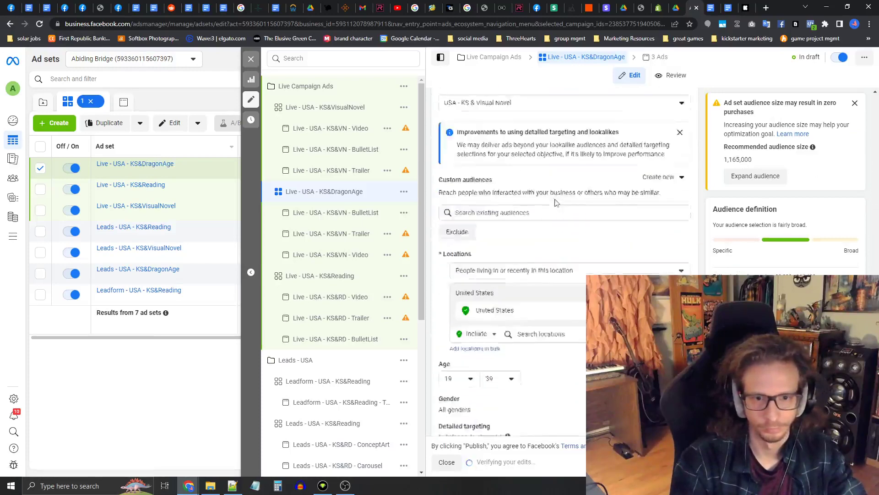
scroll(557, 202, down, 5)
scroll(544, 205, up, 8)
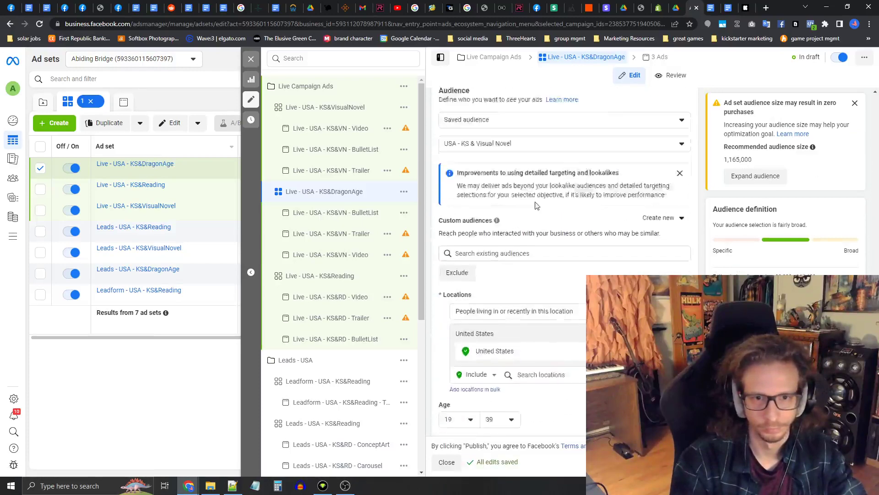
click(510, 315)
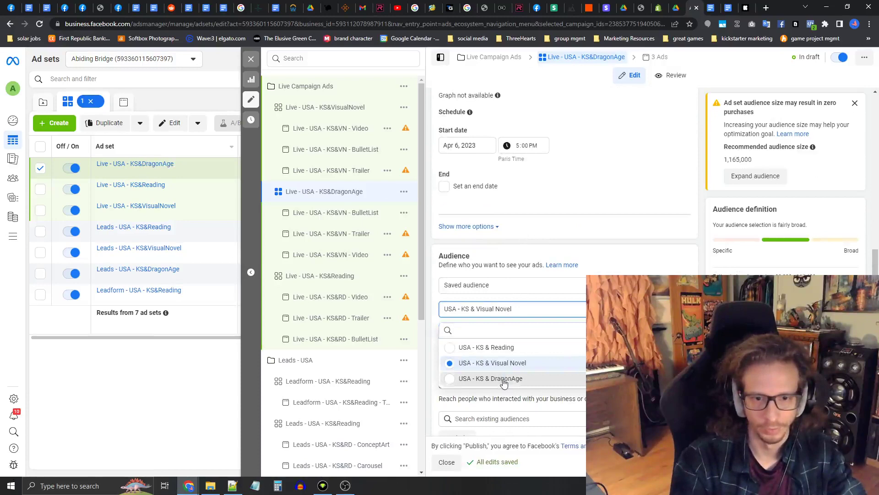
click(508, 379)
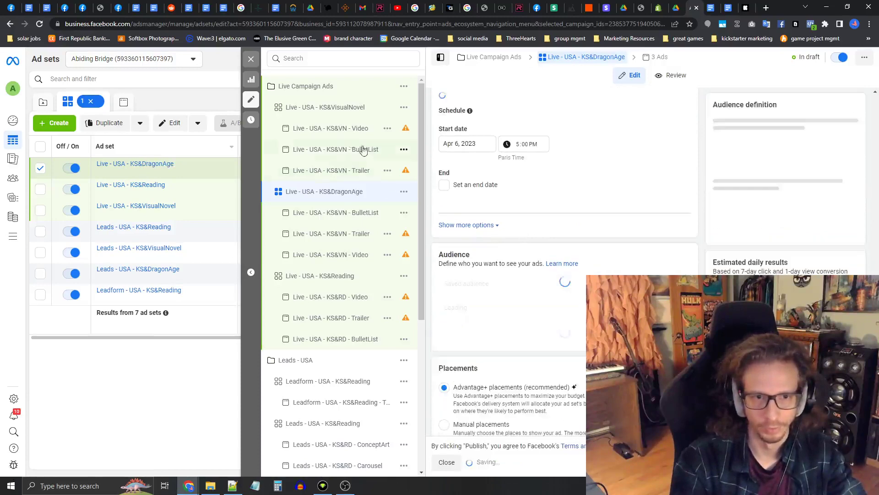
Step: Change VN to DA in the BulletList, Trailer and Video ad names under KS&DragonAge
click(333, 129)
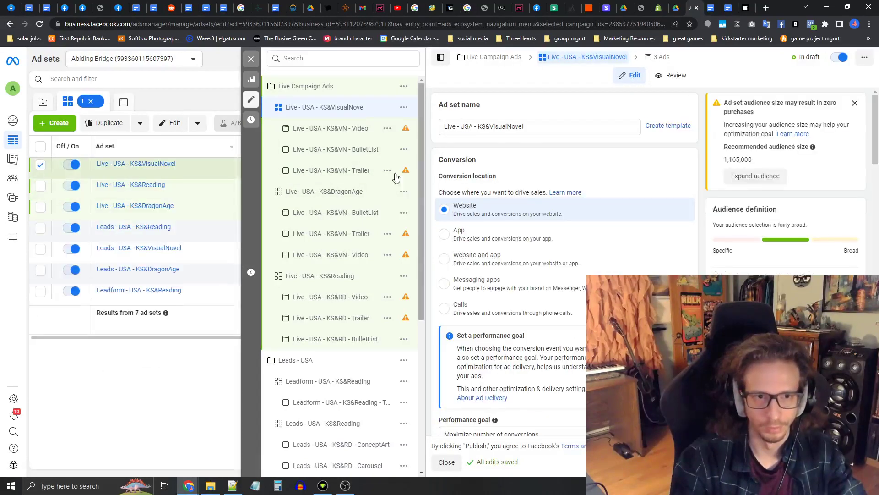
scroll(566, 234, down, 15)
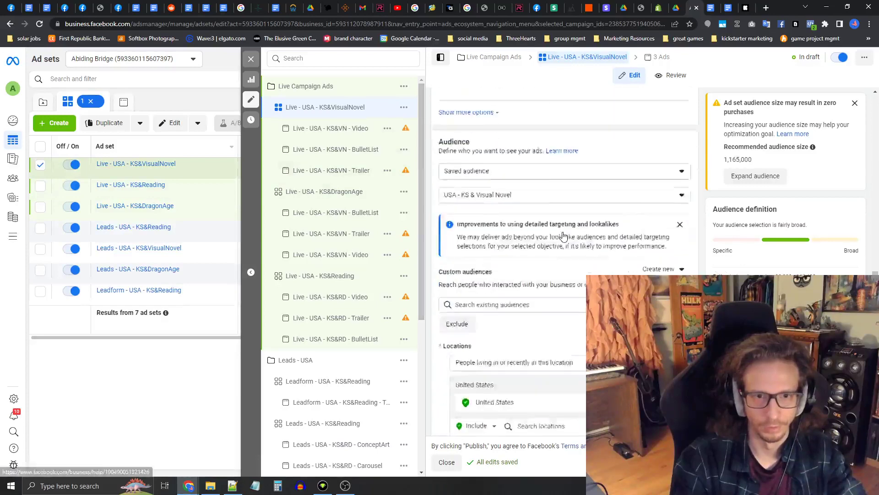
scroll(564, 236, up, 2)
scroll(563, 236, up, 2)
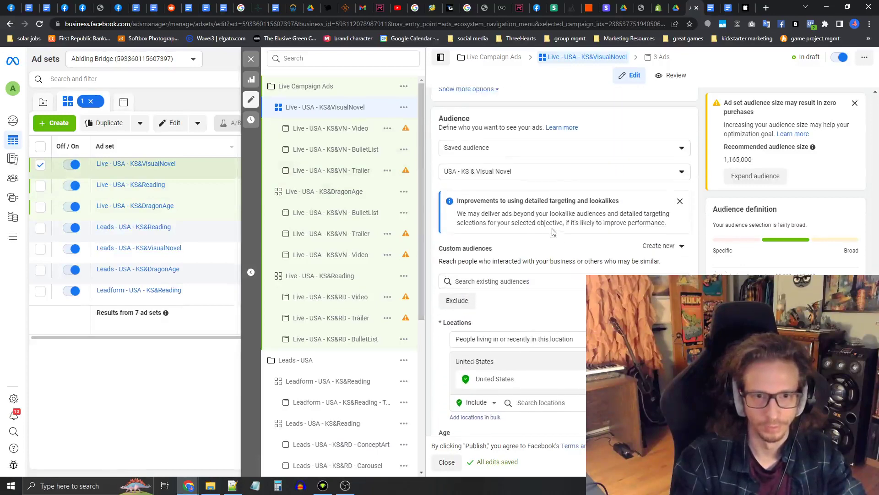
click(320, 192)
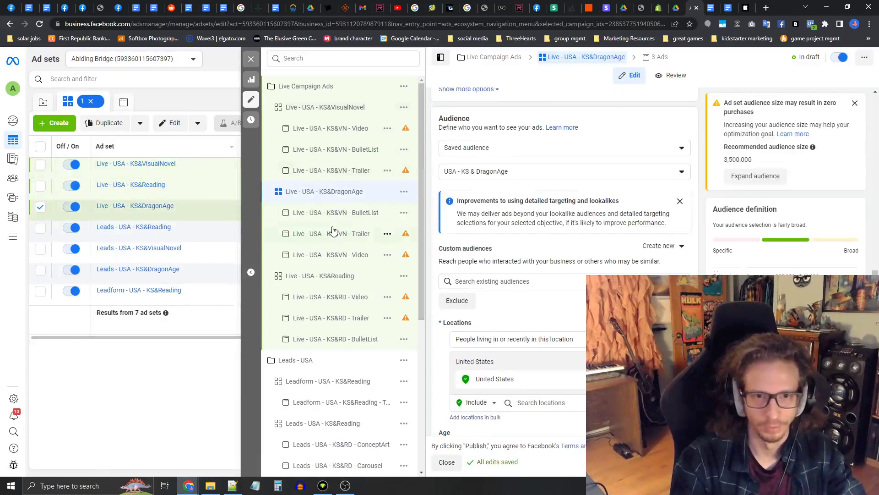
click(330, 219)
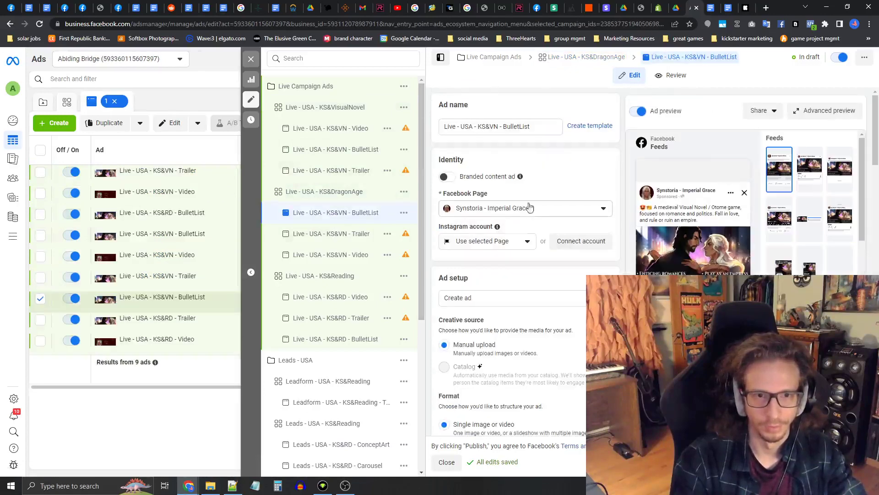
double_click(492, 126)
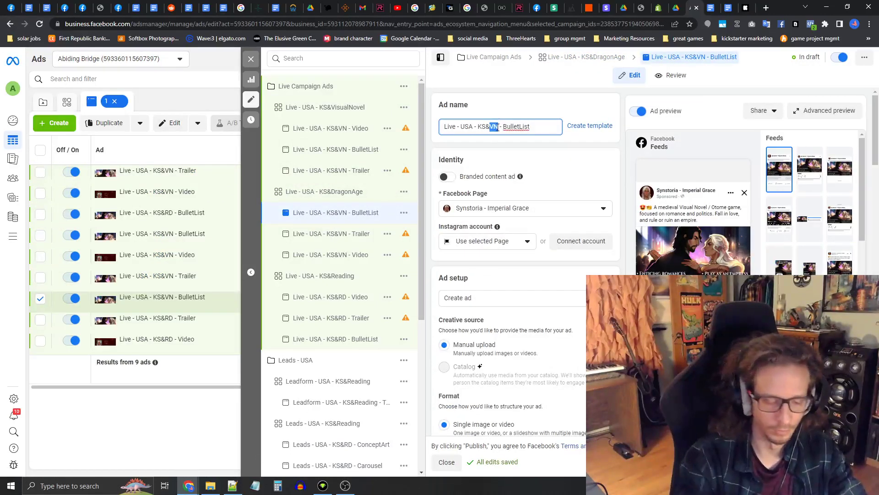
text(DA)
click(334, 236)
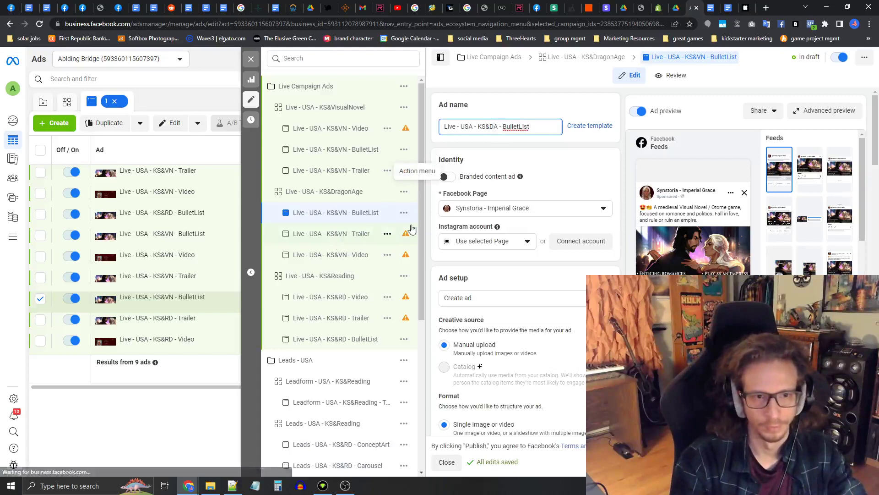
double_click(494, 125)
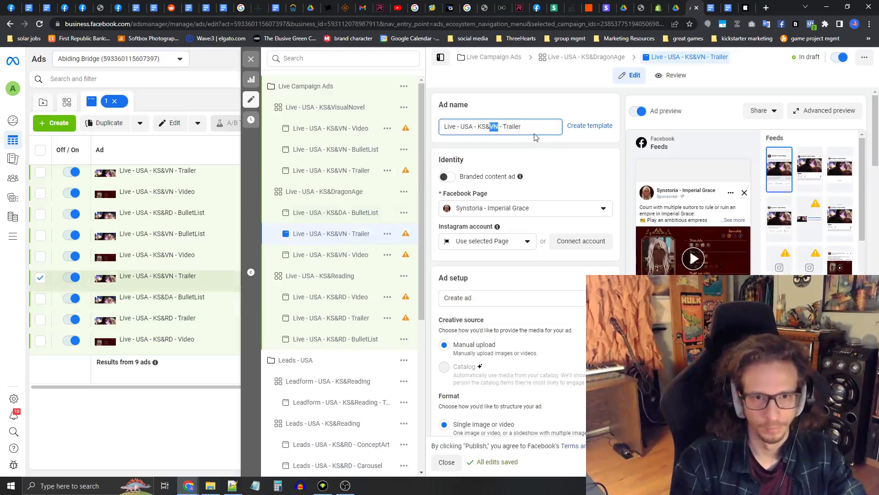
click(344, 253)
double_click(494, 126)
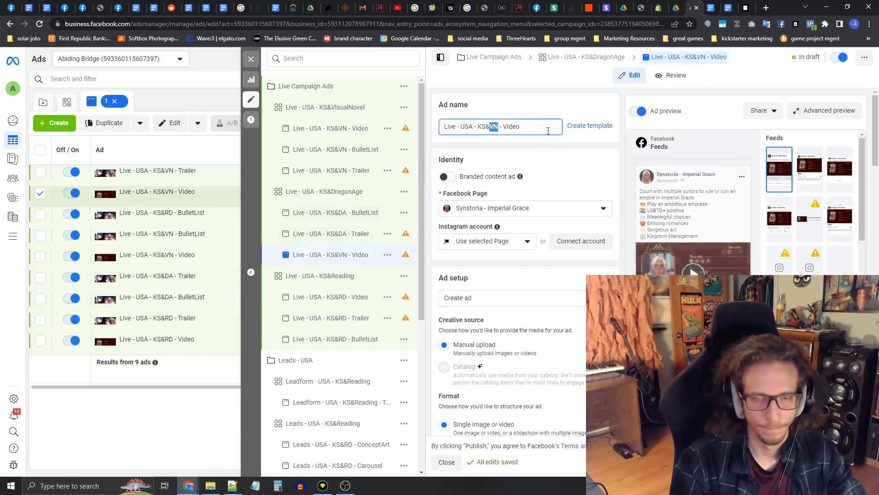
text(DA)
click(507, 161)
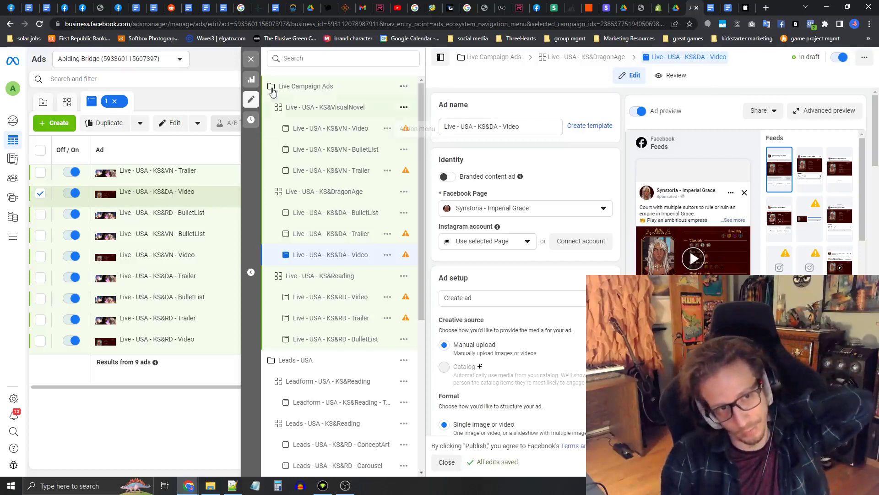
Step: Close the ad editor without publishing and go to the Audiences page
click(251, 60)
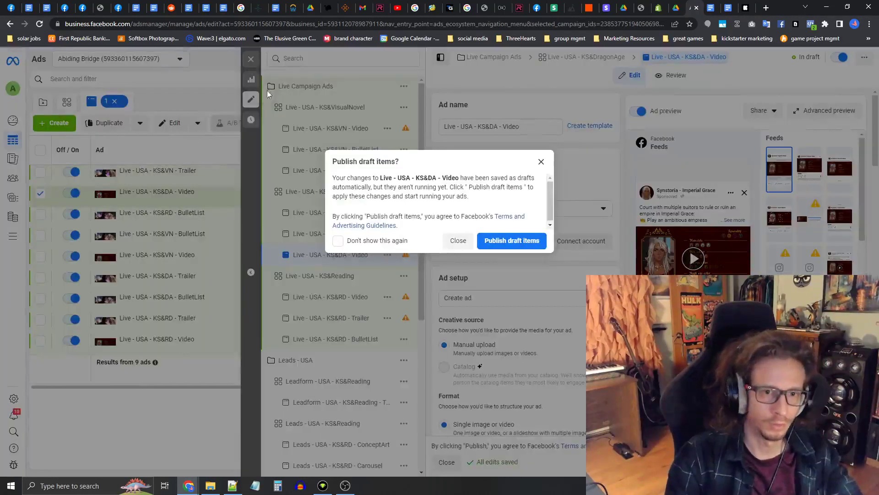
click(459, 240)
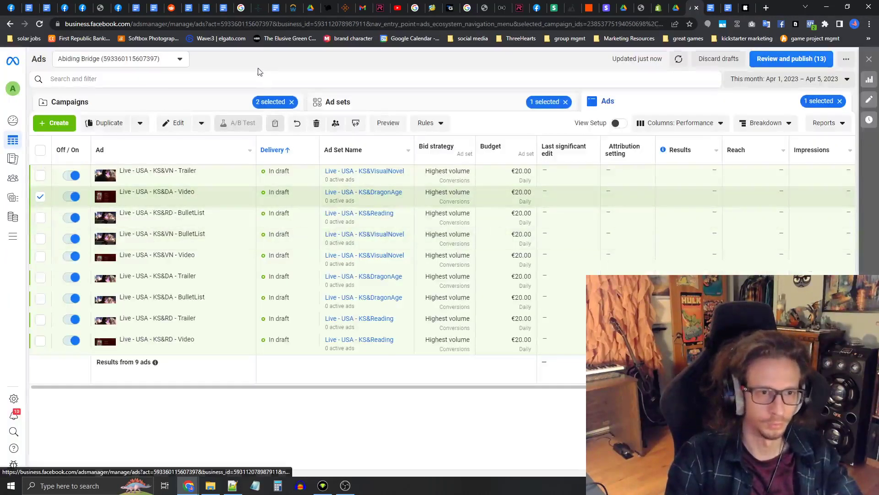
mouse_move(23, 164)
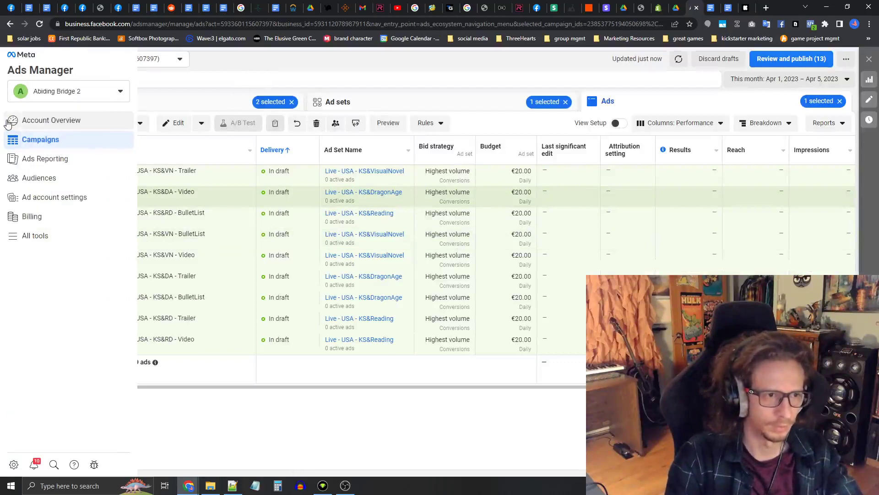
click(31, 182)
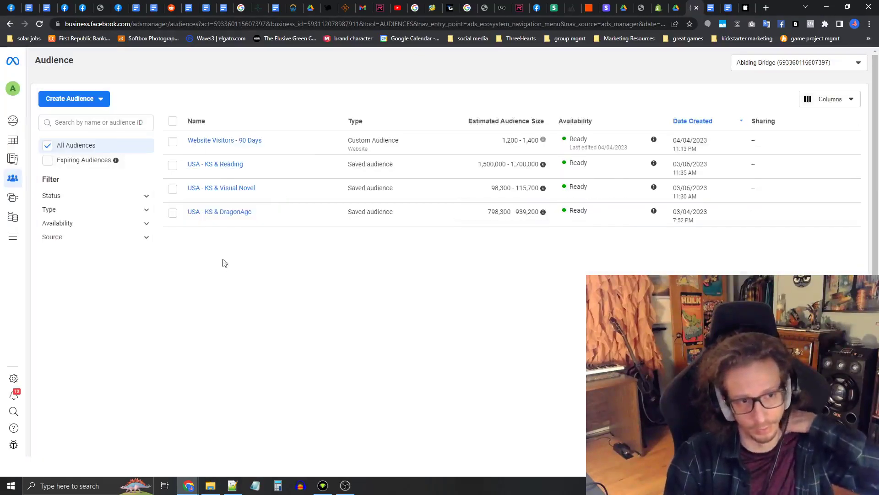
Step: Try a lookalike from Website Visitors - 90 Days, view its sources, then close it
click(173, 142)
mouse_move(212, 145)
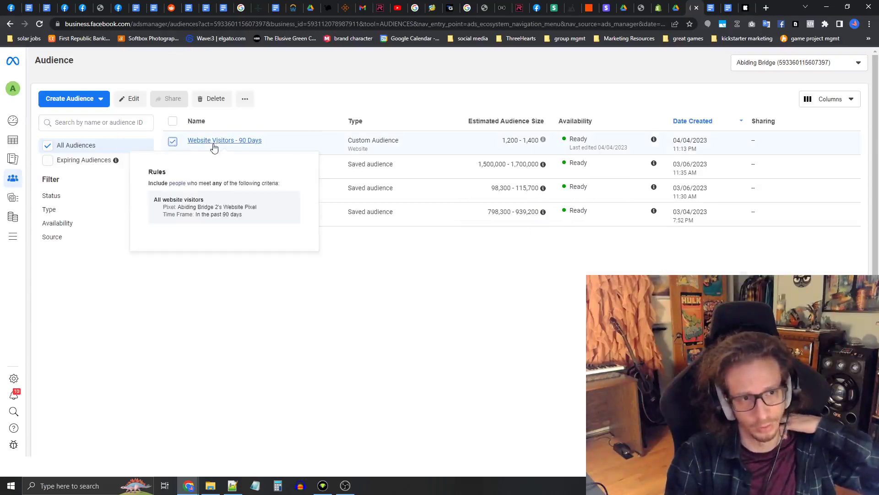
click(245, 104)
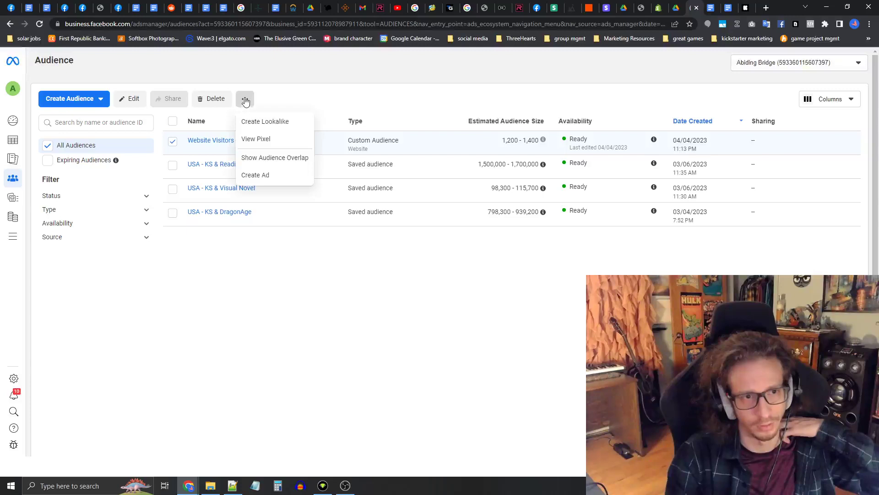
click(258, 125)
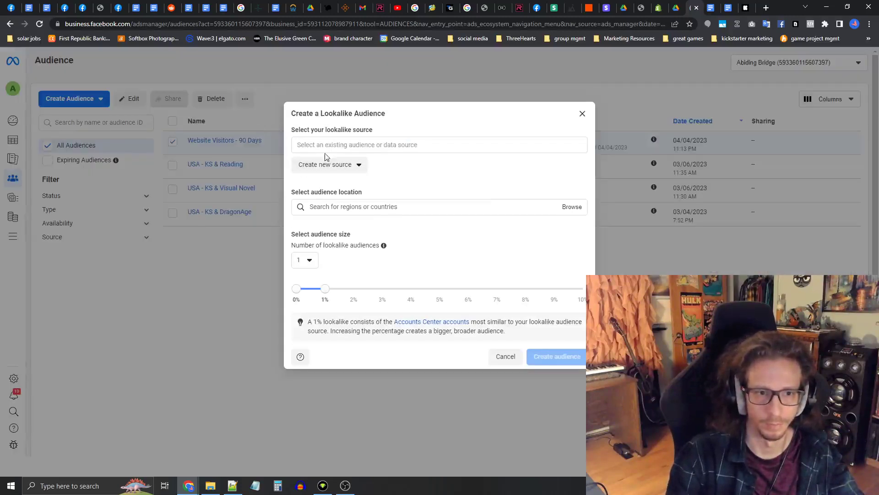
click(518, 149)
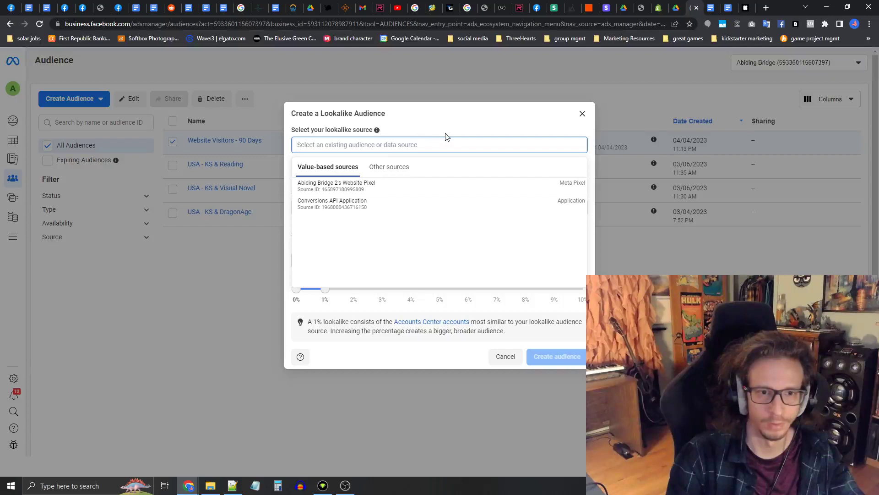
click(582, 113)
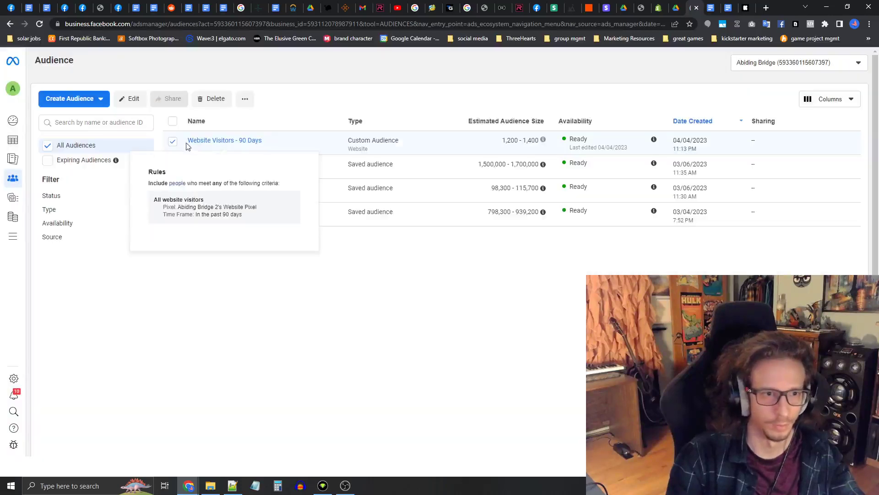
click(172, 141)
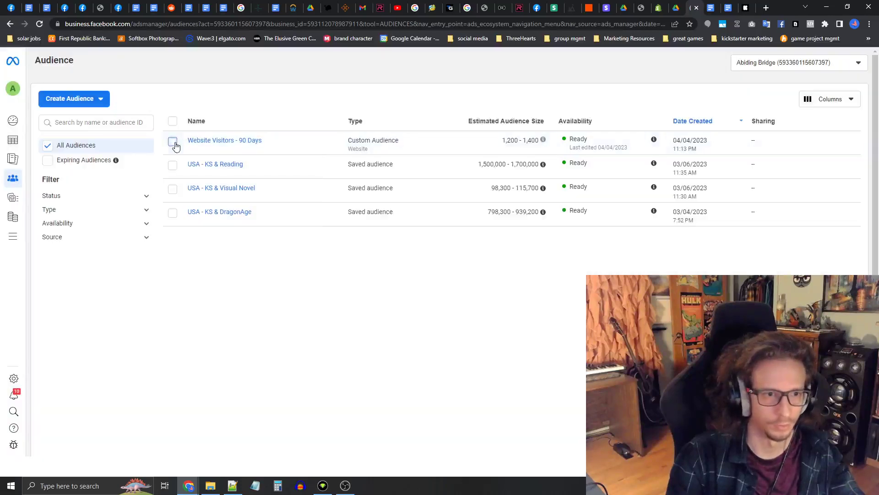
Step: Start Create Audience > Lookalike Audience and browse the source list, cancelling twice
click(93, 101)
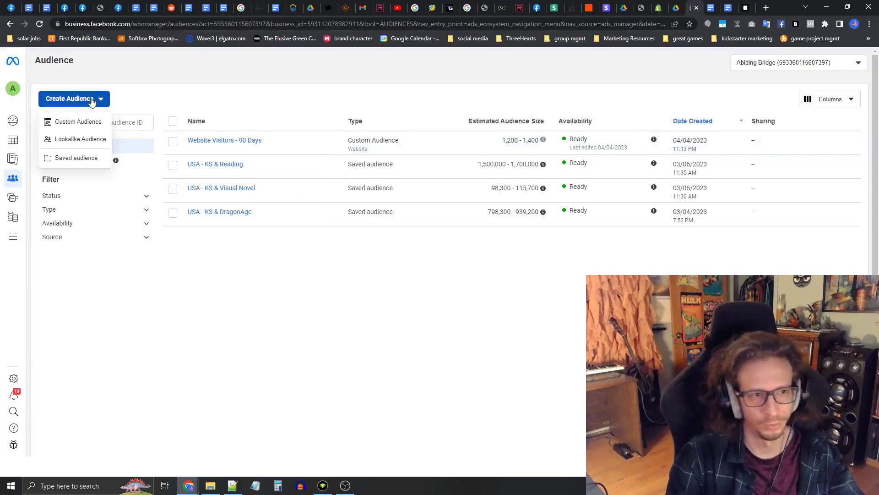
click(92, 101)
click(92, 100)
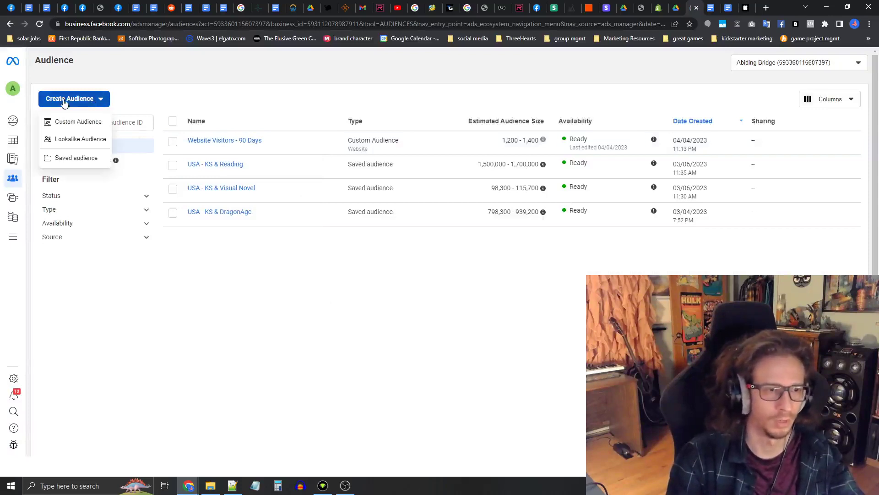
click(67, 144)
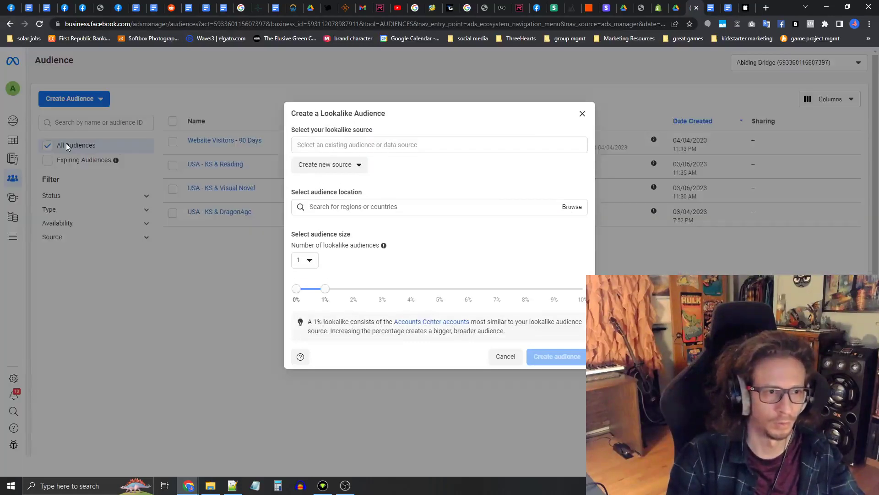
click(373, 146)
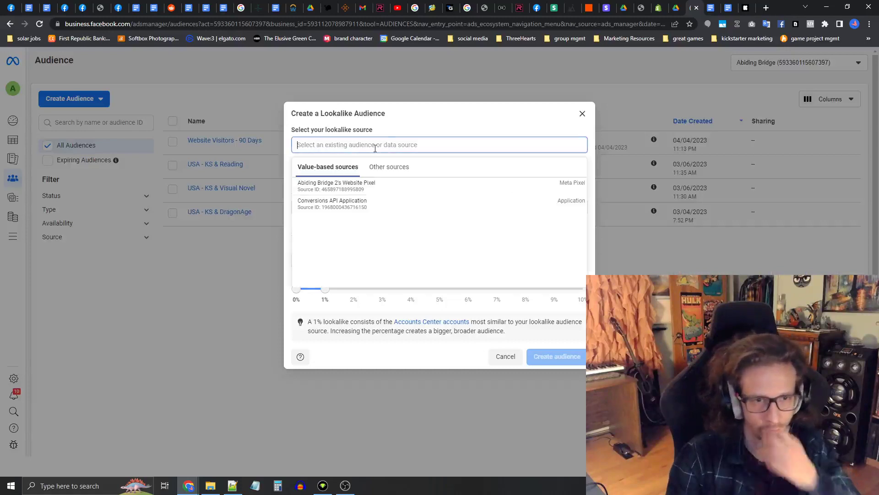
click(385, 134)
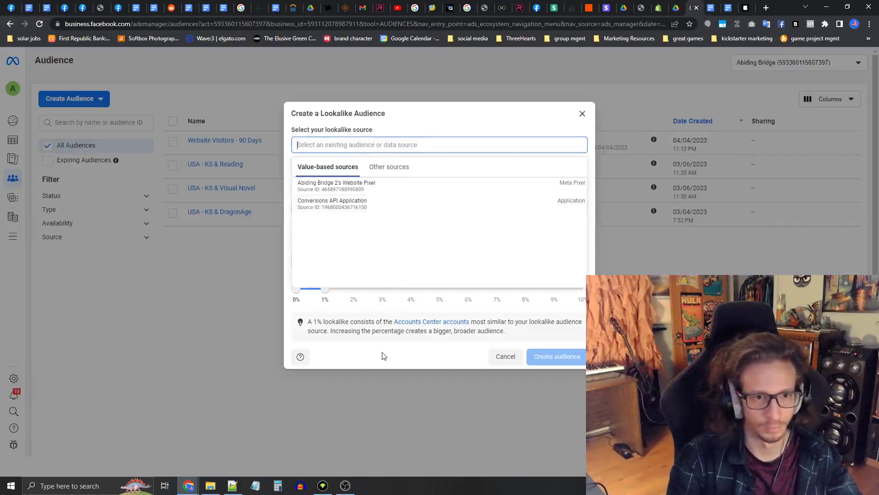
click(495, 362)
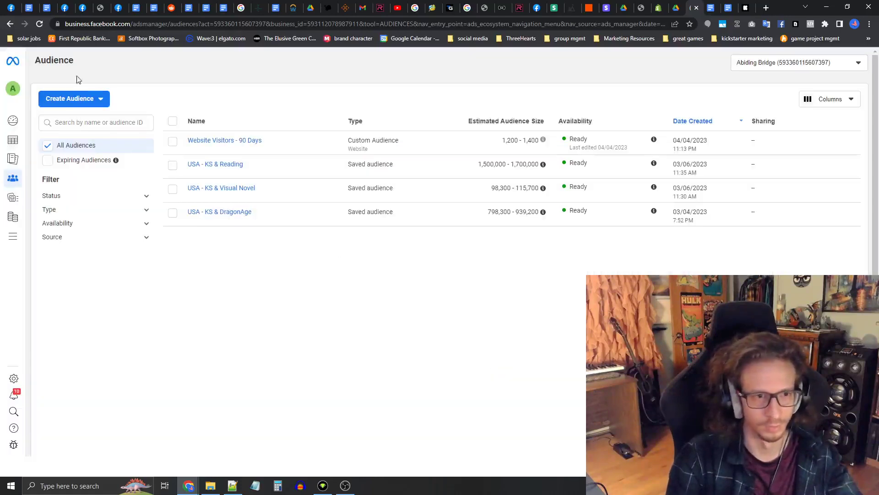
click(75, 99)
click(94, 142)
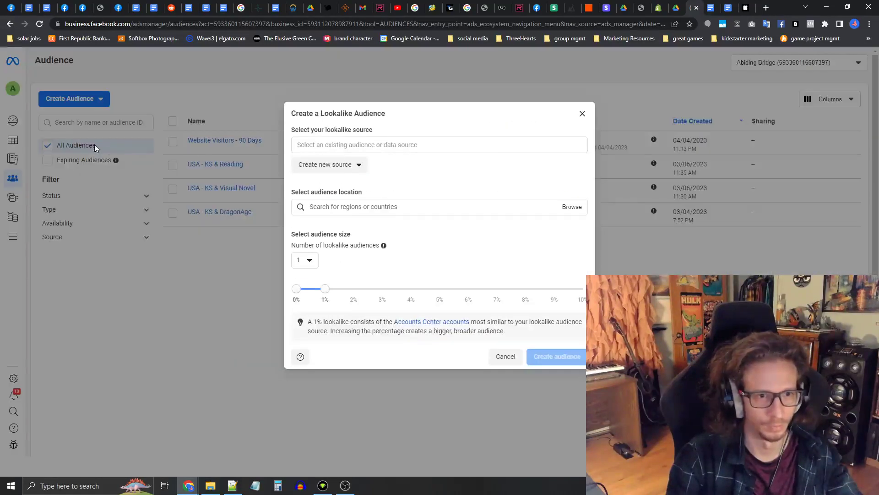
click(370, 145)
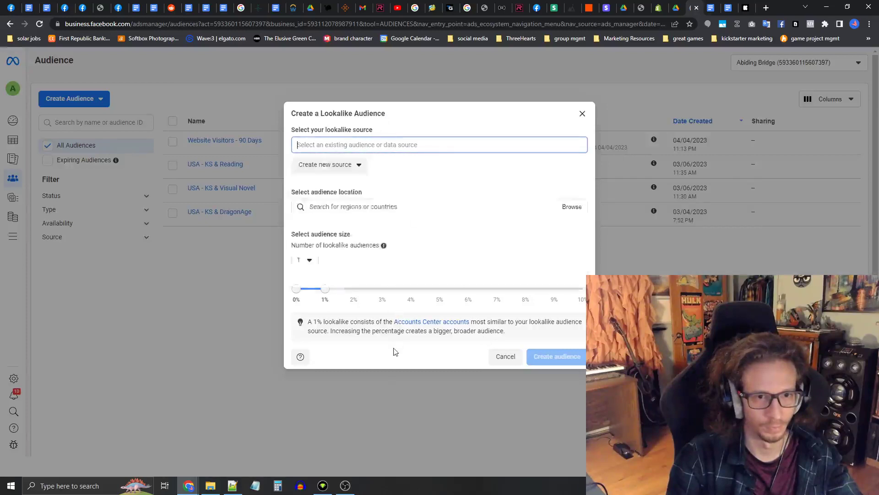
click(505, 356)
Step: Start a new lookalike audience and bring up the Create new source options
click(73, 102)
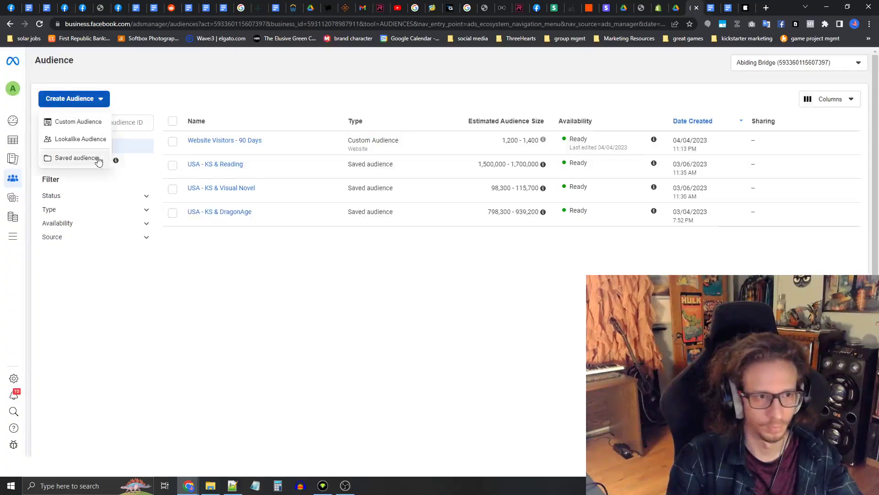
click(76, 139)
click(303, 170)
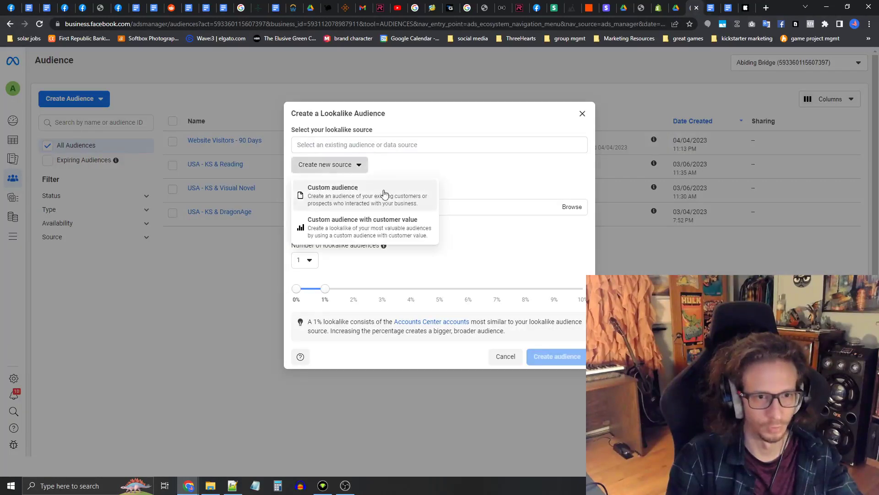
click(349, 166)
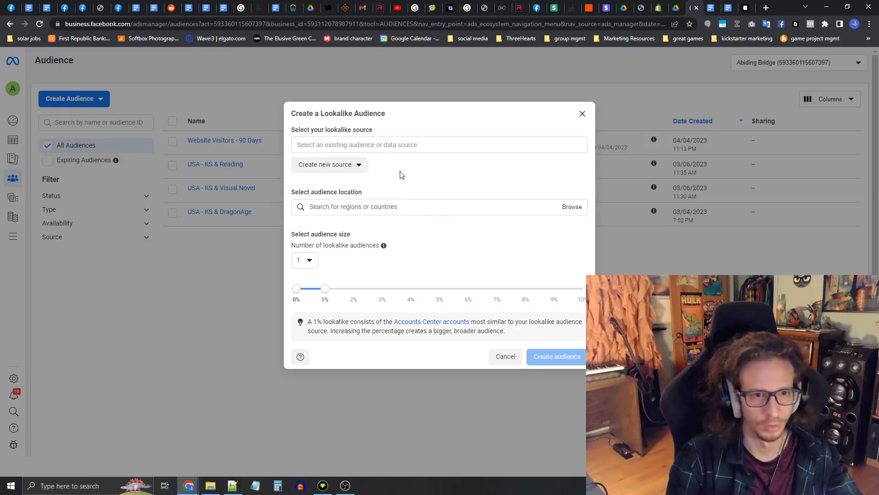
click(349, 166)
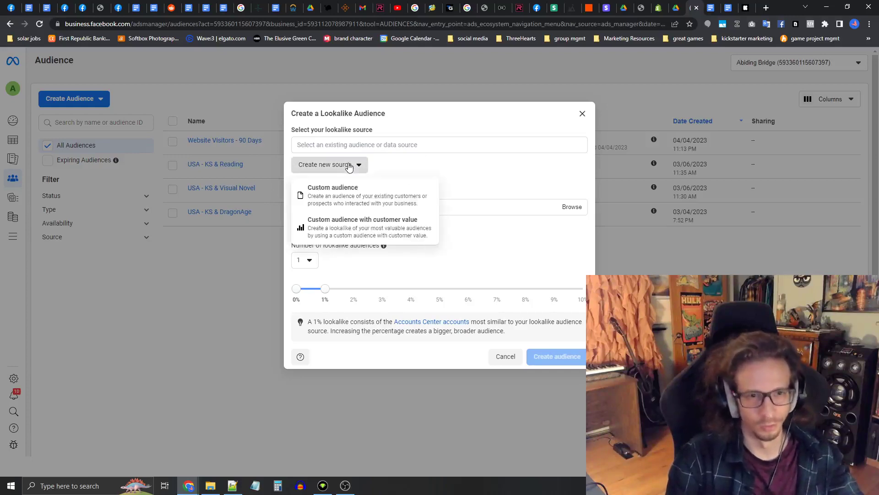
Step: Create a Website custom audience with 90-day retention named 'Website Visitors - 90 Days (LAL)'
click(344, 197)
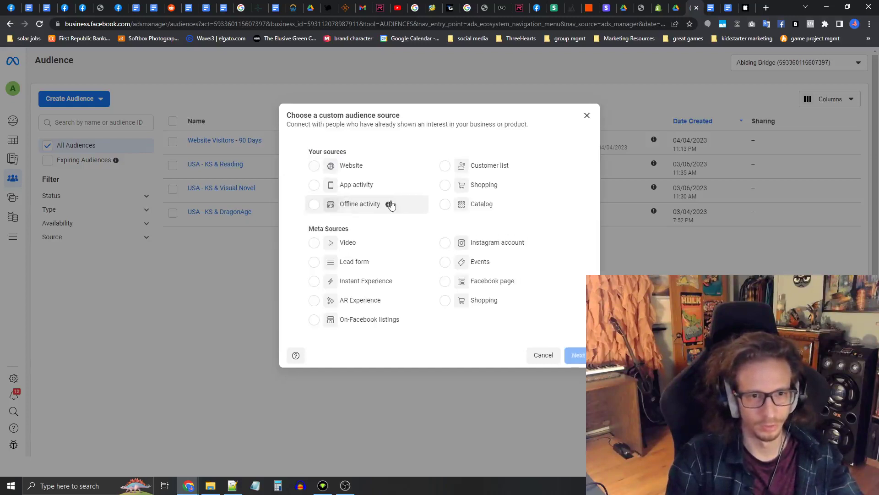
click(313, 166)
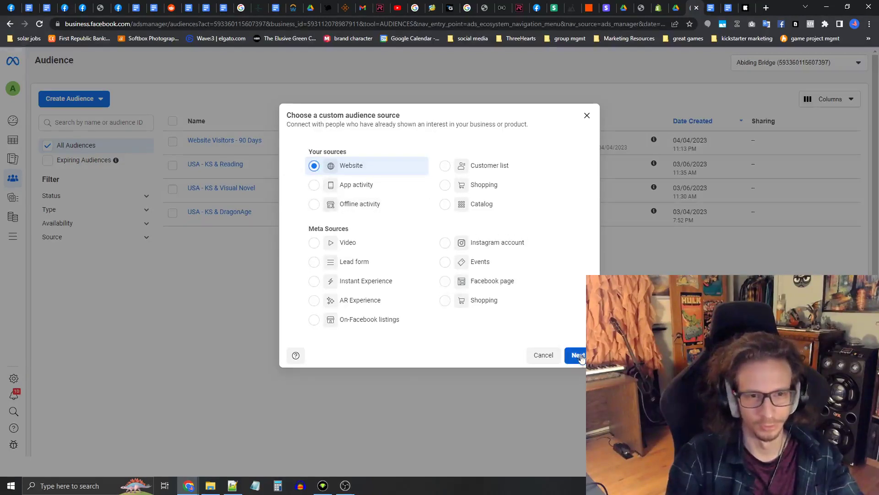
click(581, 362)
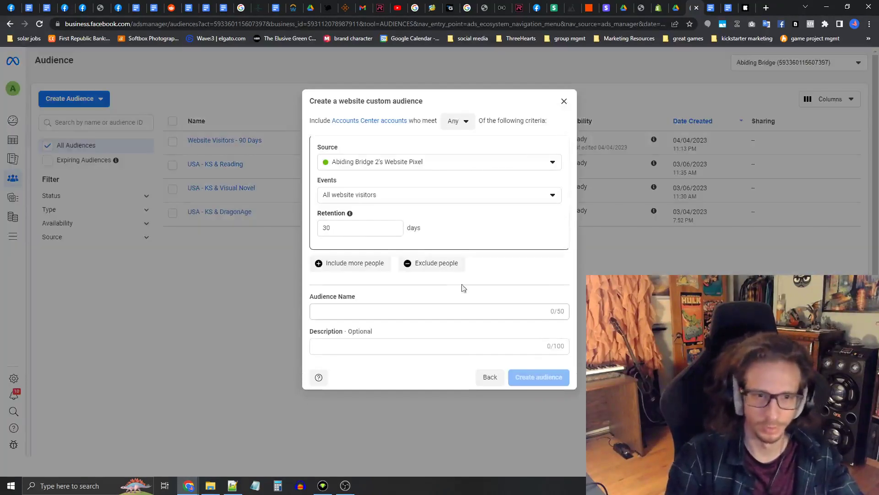
double_click(361, 227)
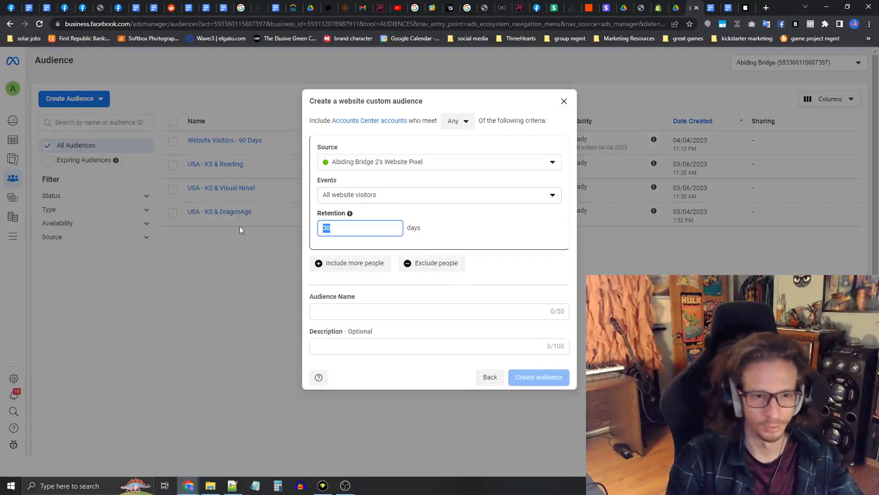
text(90)
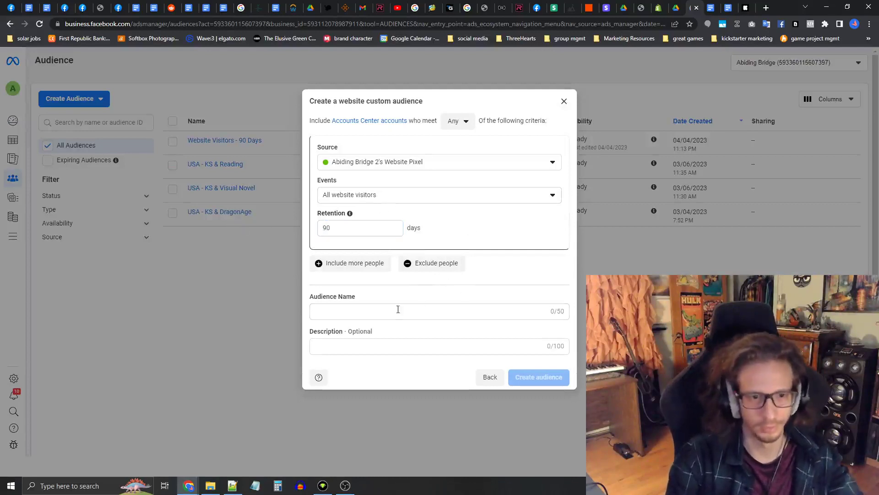
click(395, 311)
text(Website Visitors - 90 Days (LAL)
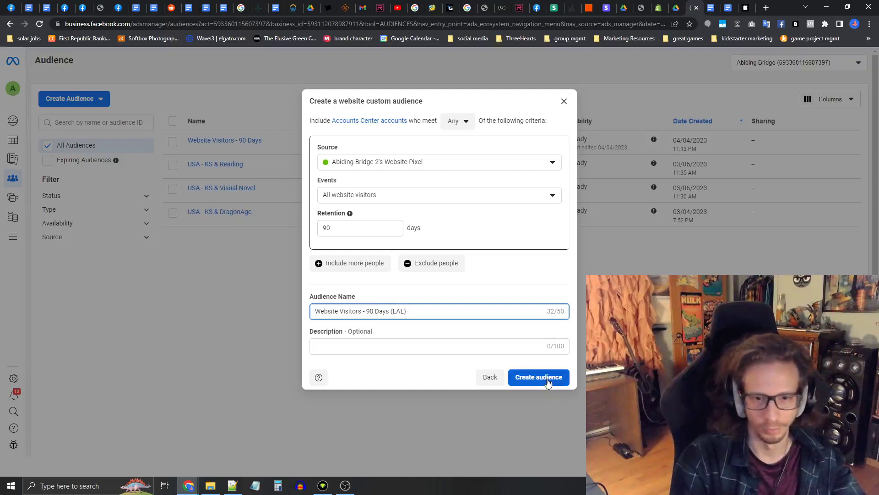
click(548, 380)
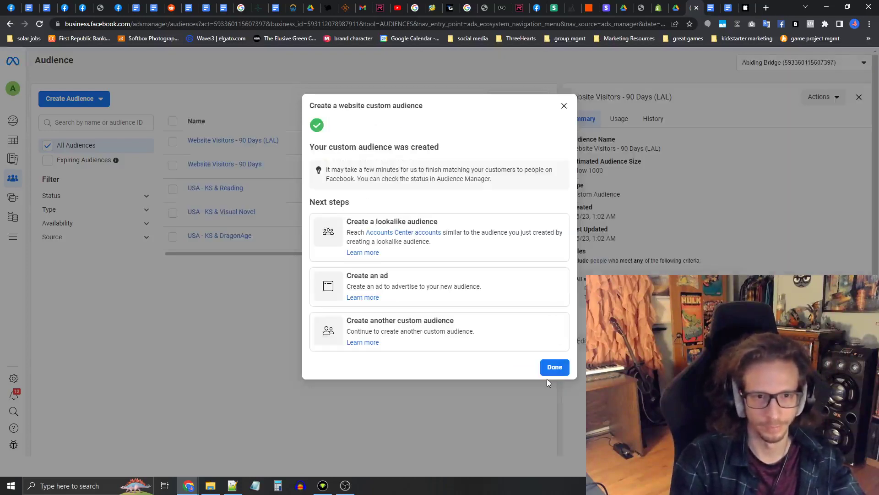
Step: Build a 1% United States lookalike from the Website Visitors - 90 Days (LAL) audience
click(329, 240)
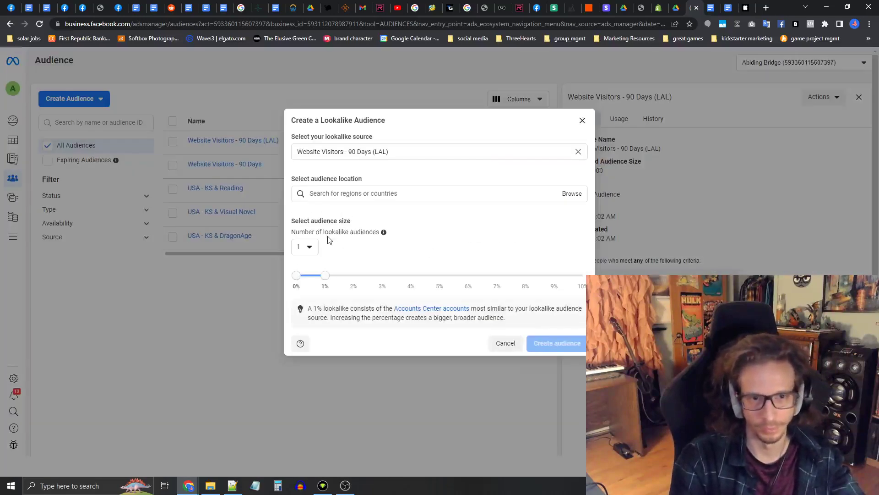
click(402, 194)
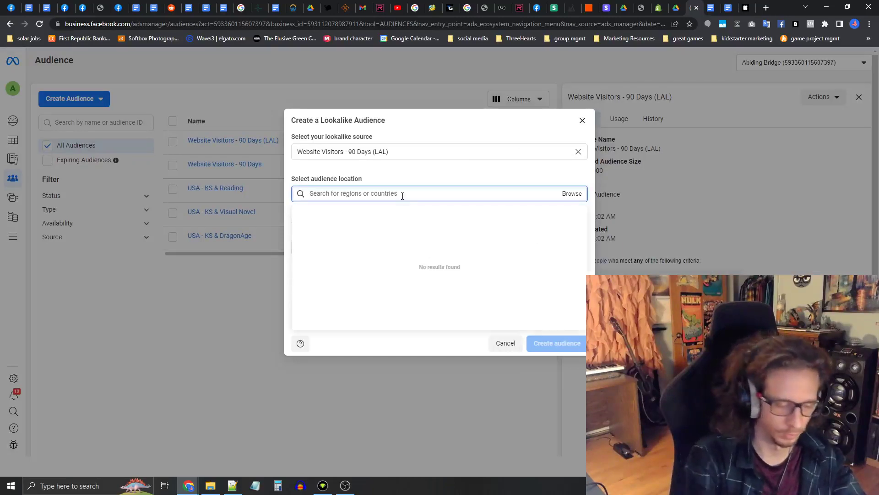
text(United Stat)
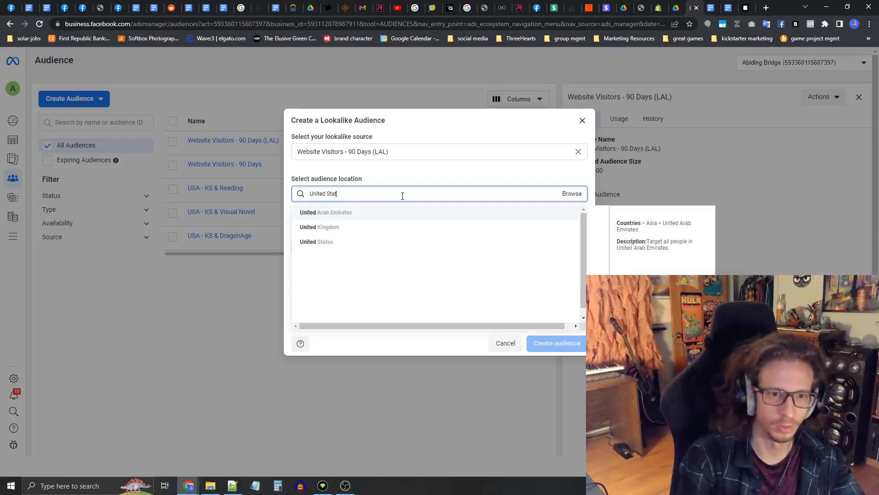
text(es)
click(346, 218)
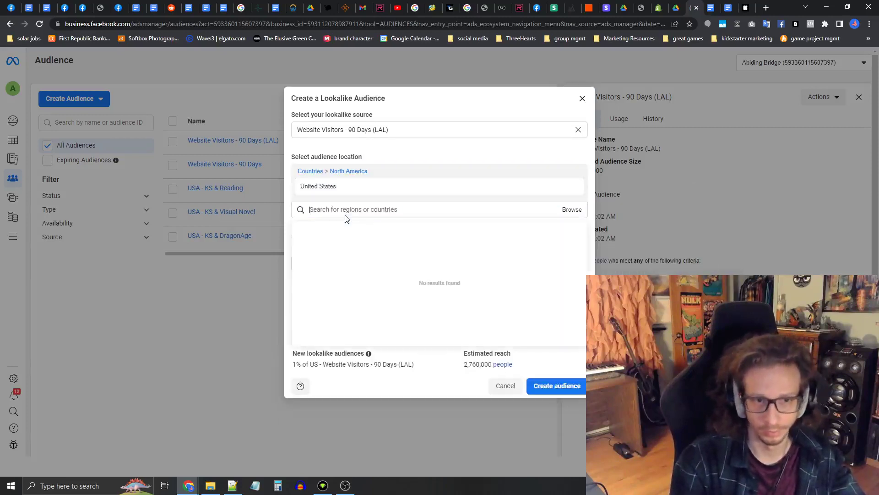
click(428, 158)
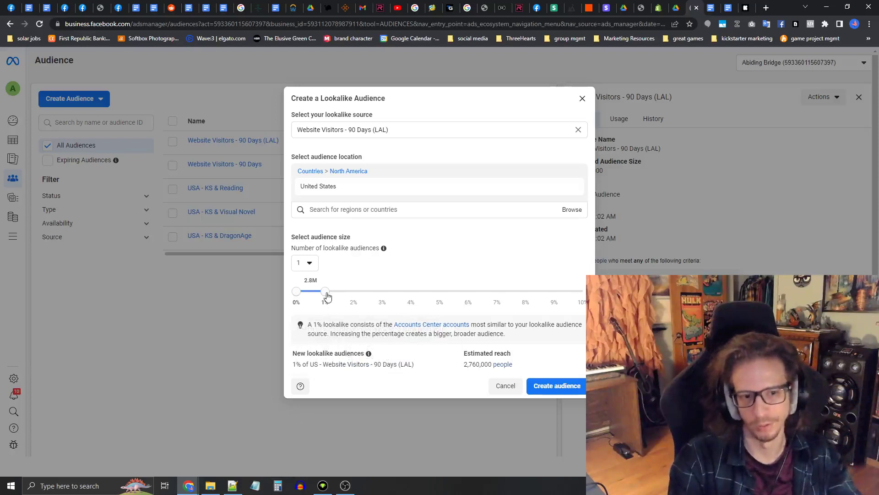
mouse_move(327, 297)
mouse_down()
mouse_move(384, 297)
mouse_move(294, 297)
mouse_move(325, 296)
mouse_up()
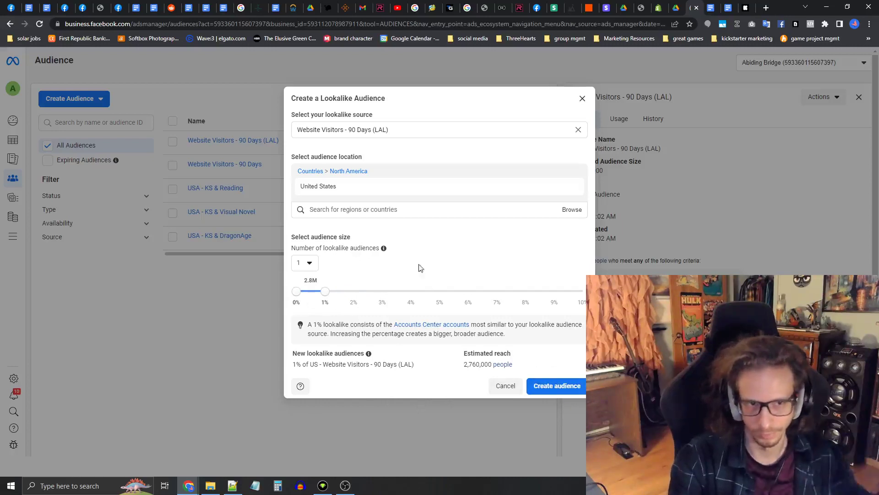
click(557, 387)
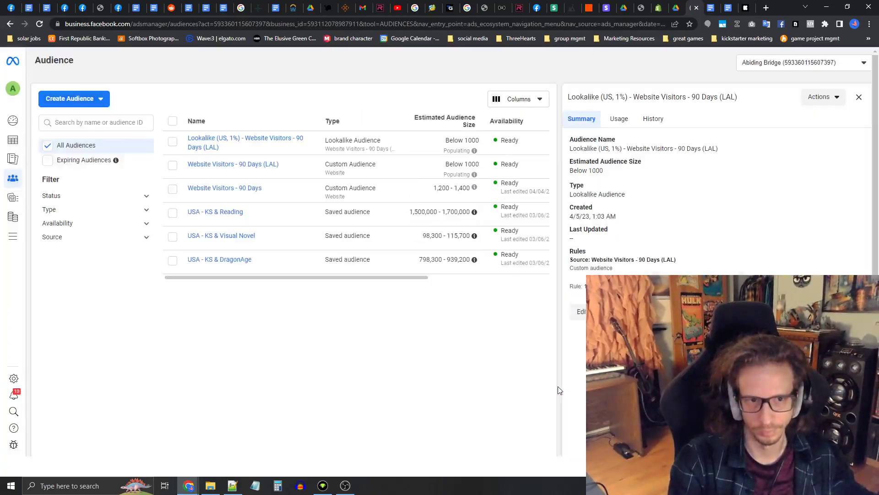
Step: Open the Live - USA - KS&DragonAge ad set from the Live Campaign Ads ad set list for editing
mouse_move(209, 147)
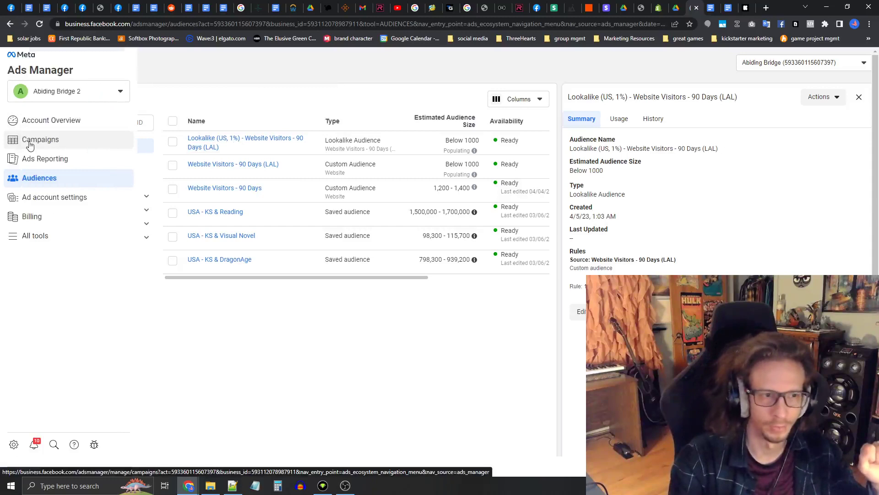
click(39, 142)
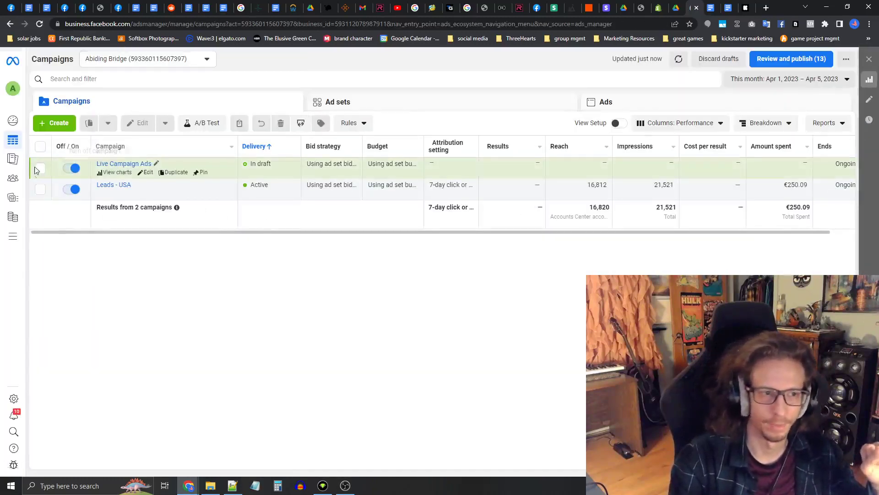
click(405, 104)
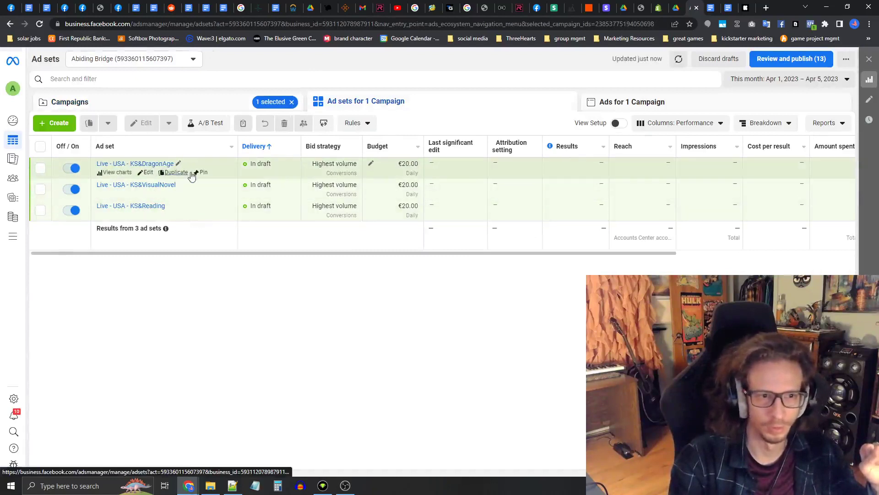
click(147, 173)
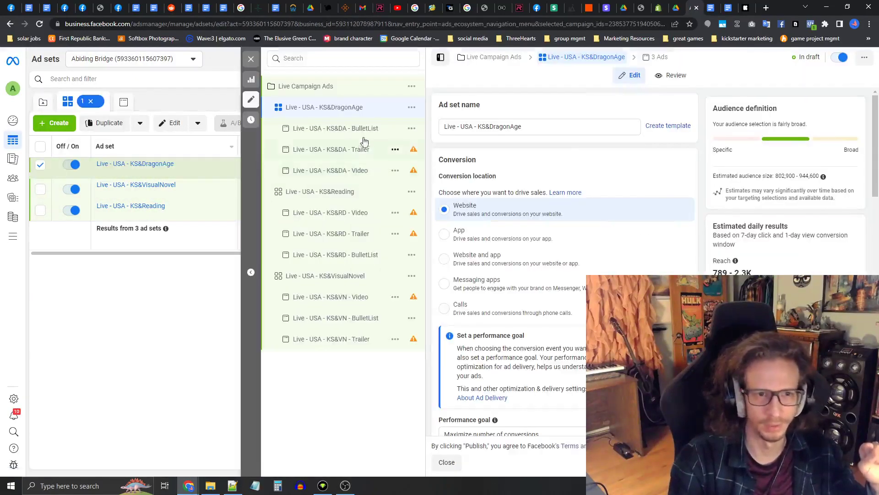
Step: Quick-duplicate the KS&DragonAge ad set and rename the copy Live - USA - LAL
click(412, 107)
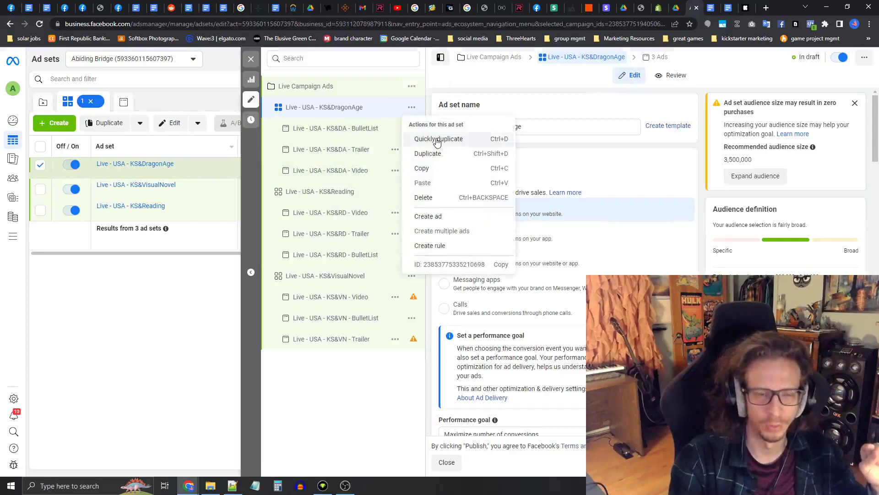
click(438, 139)
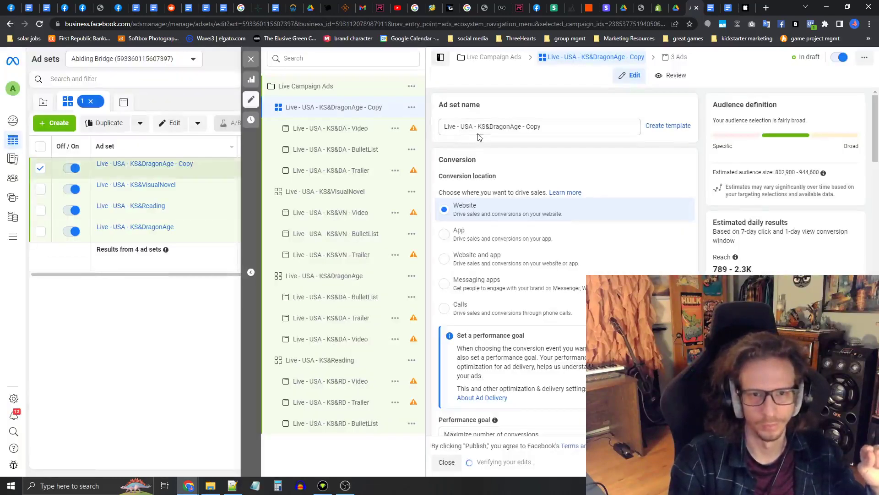
drag(477, 127, 543, 127)
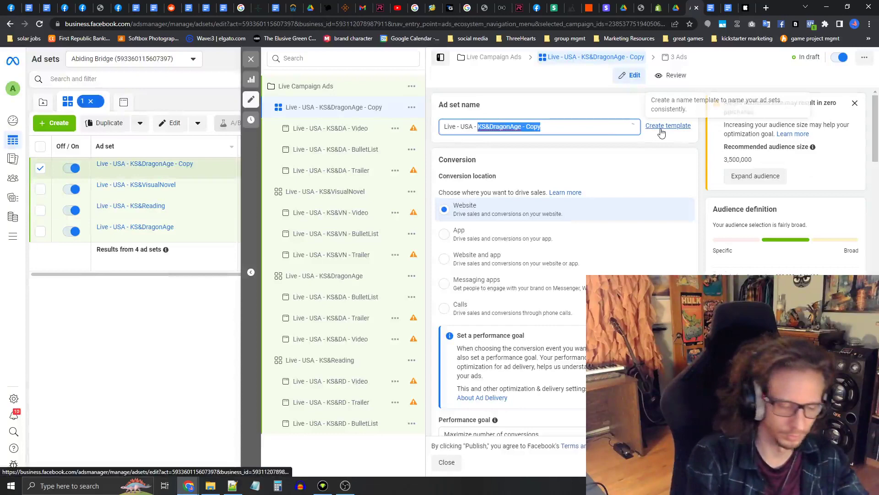
text(LAL)
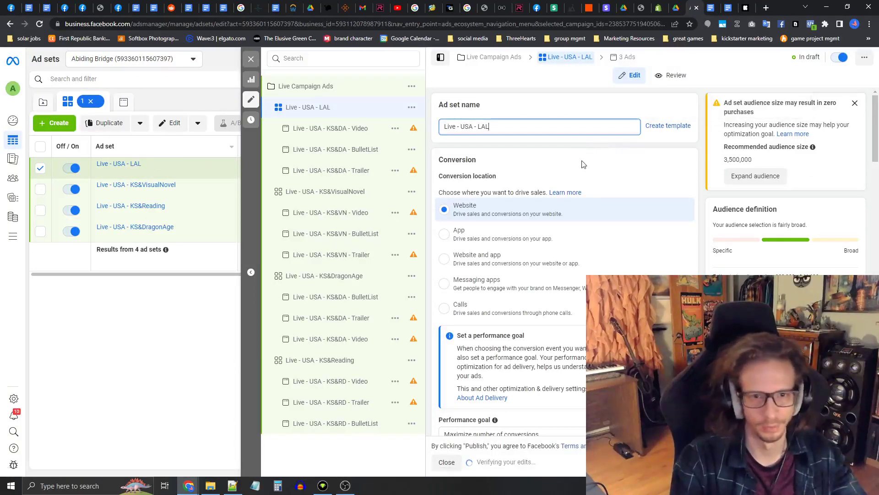
Step: Add the Lookalike (US, 1%) custom audience to the copied ad set's audience
scroll(560, 165, down, 12)
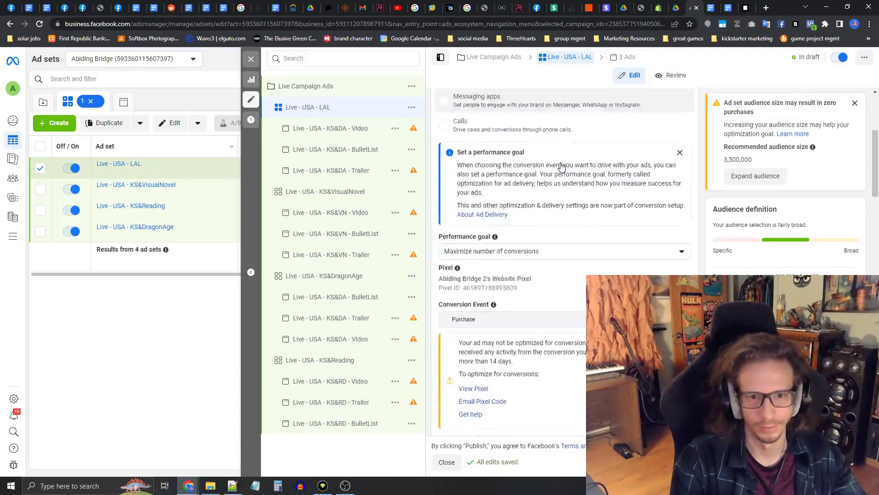
scroll(563, 169, down, 5)
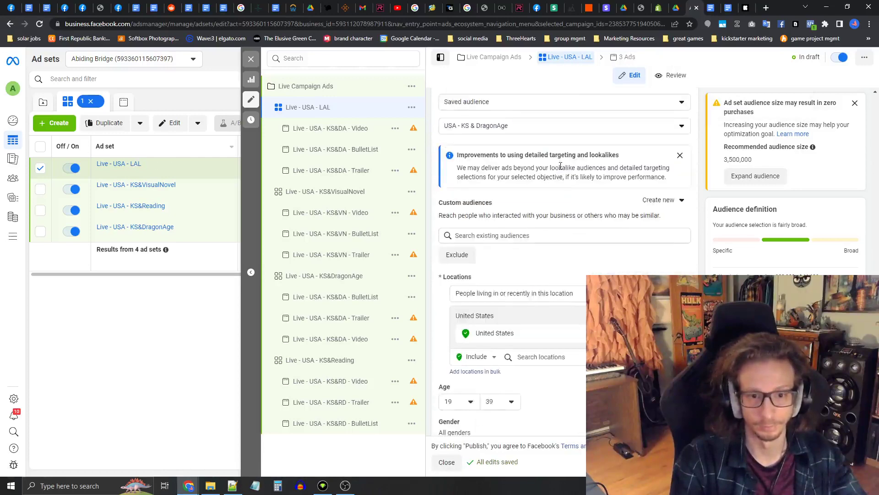
click(509, 218)
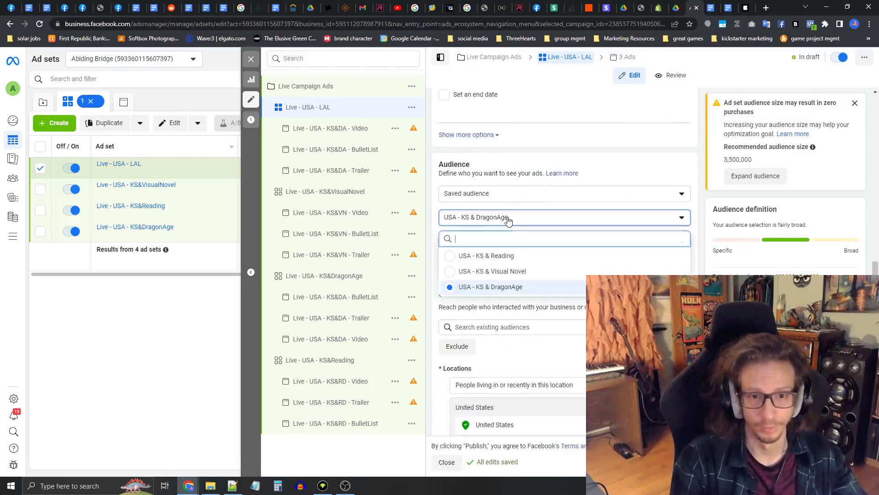
click(504, 194)
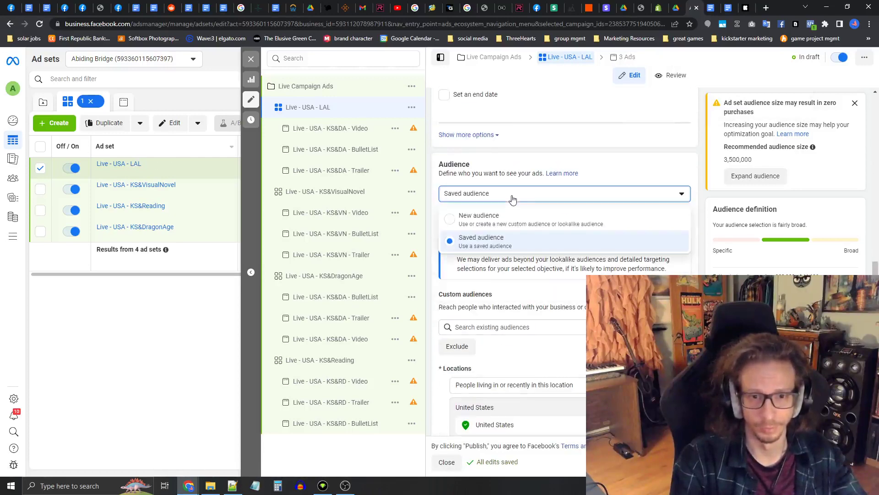
click(504, 200)
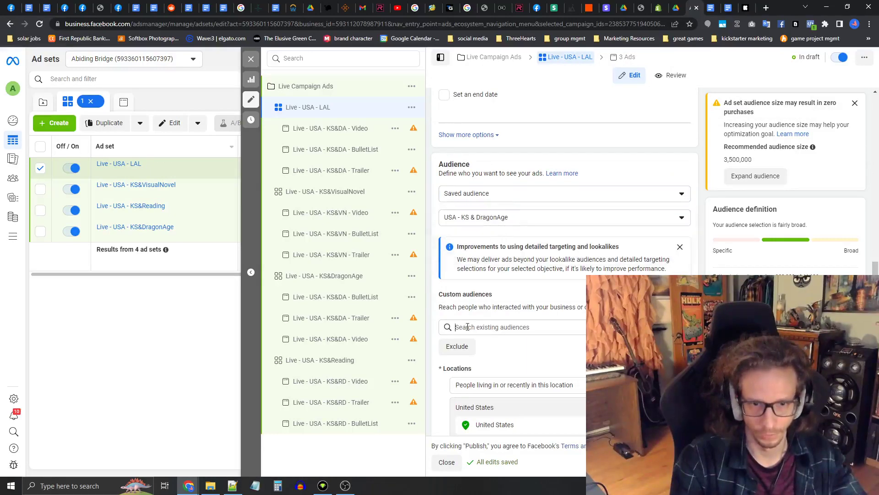
click(482, 328)
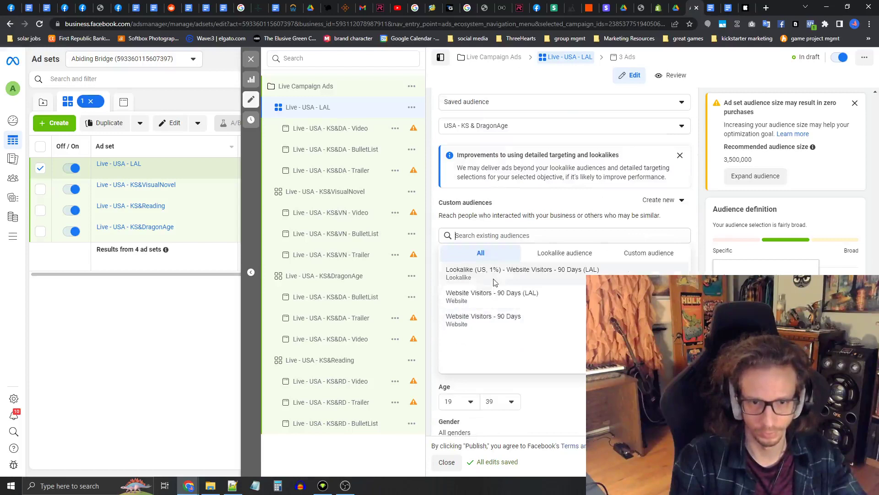
click(515, 204)
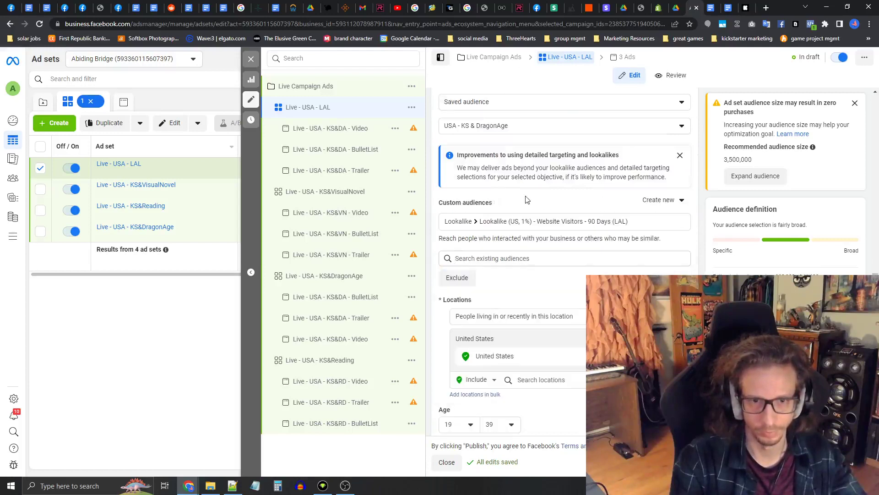
Step: Switch the ad set to a New audience built on the Lookalike (US, 1%) audience
scroll(526, 200, up, 1)
click(500, 171)
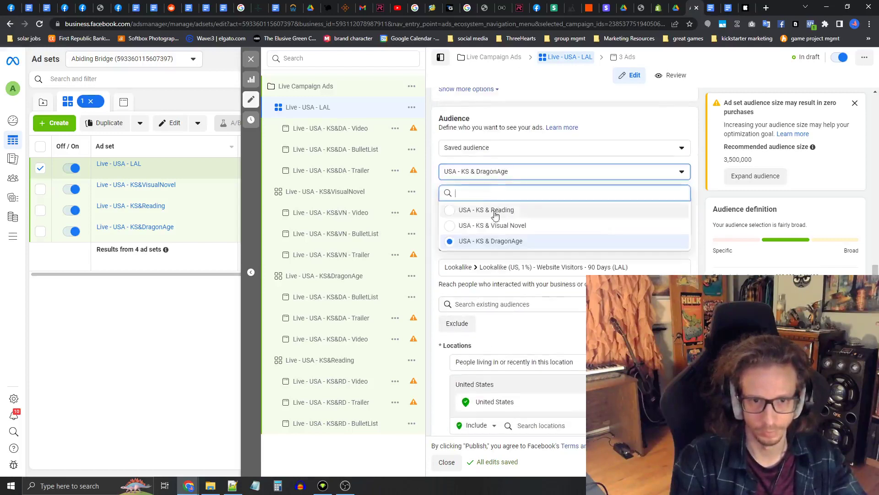
click(492, 153)
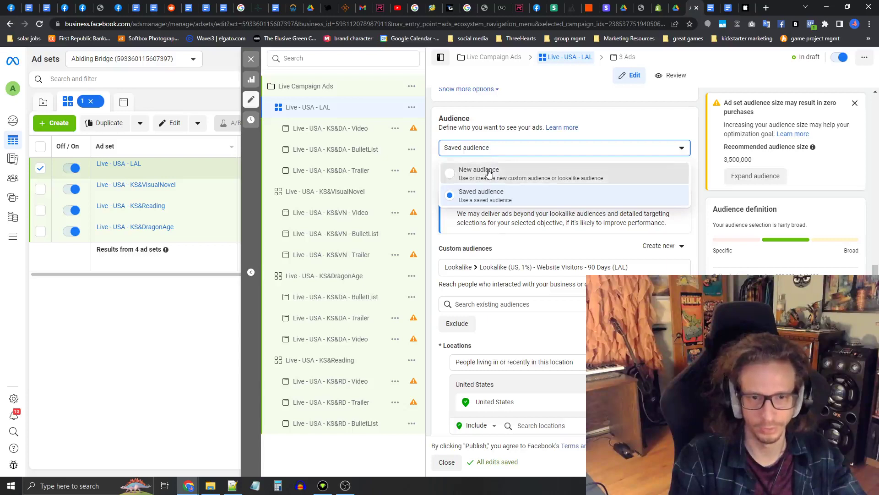
click(489, 173)
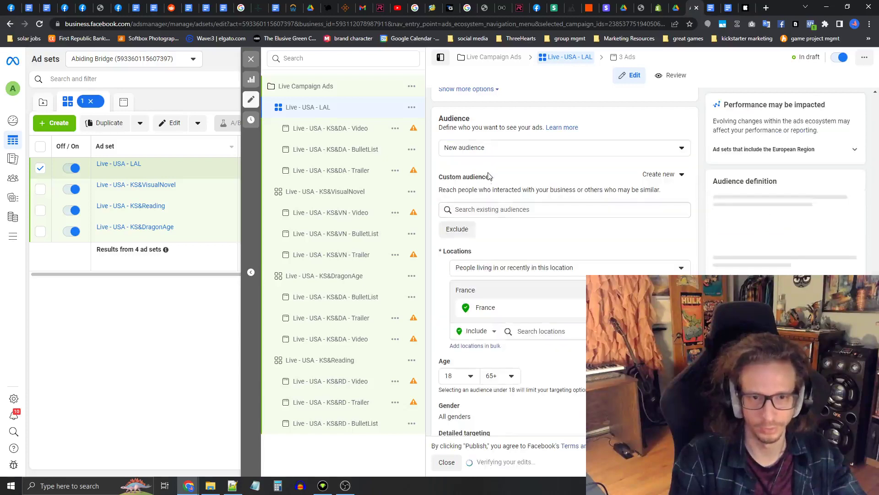
click(499, 209)
click(489, 248)
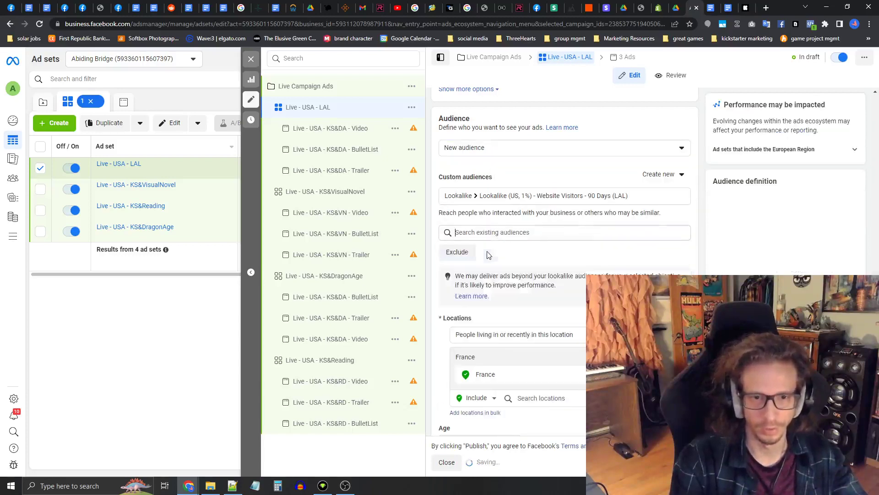
drag(453, 178, 488, 179)
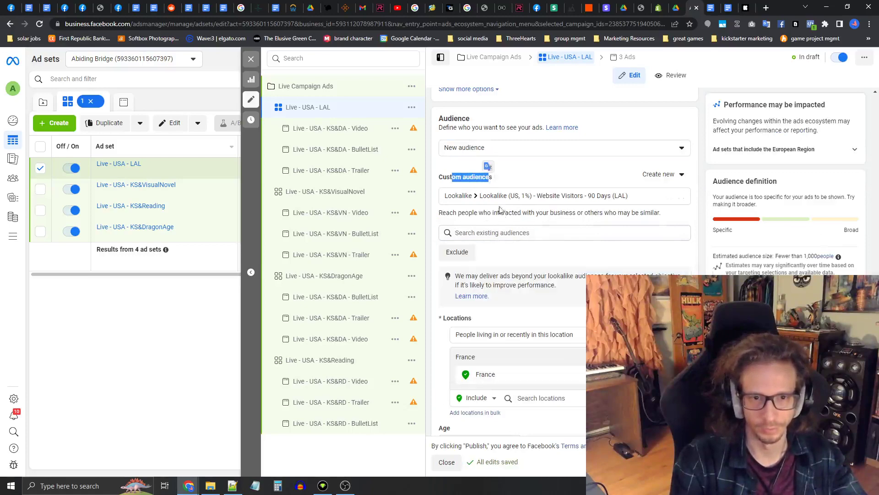
mouse_move(476, 179)
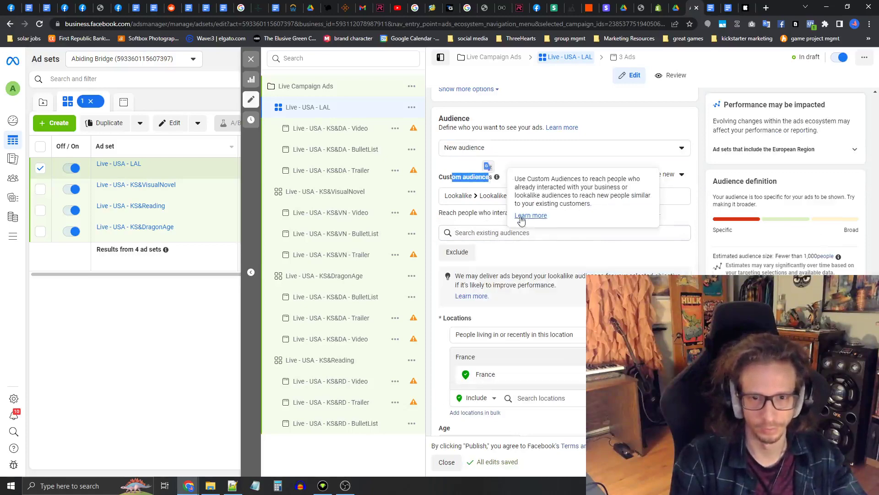
scroll(536, 238, down, 2)
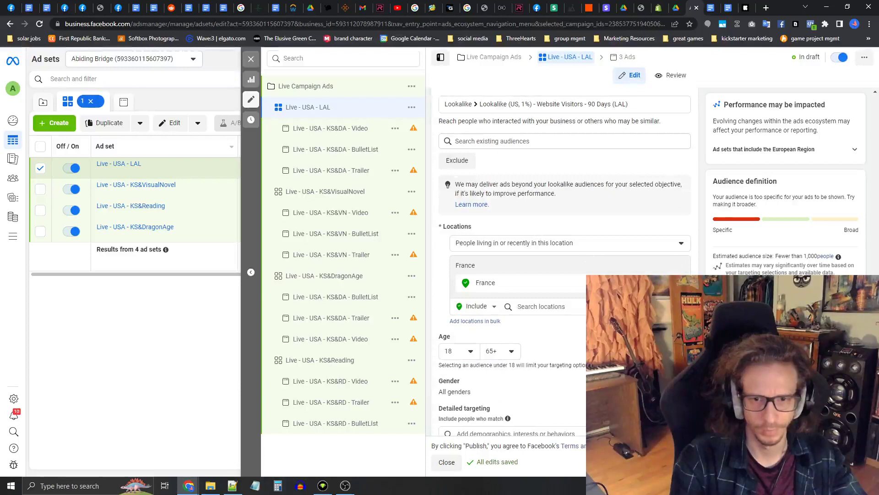
Step: Replace the France target location with United States
click(570, 290)
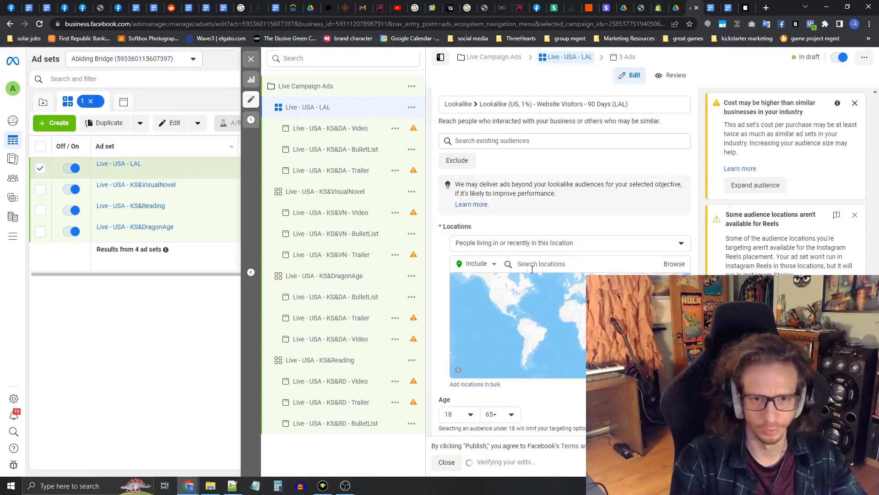
text(United States)
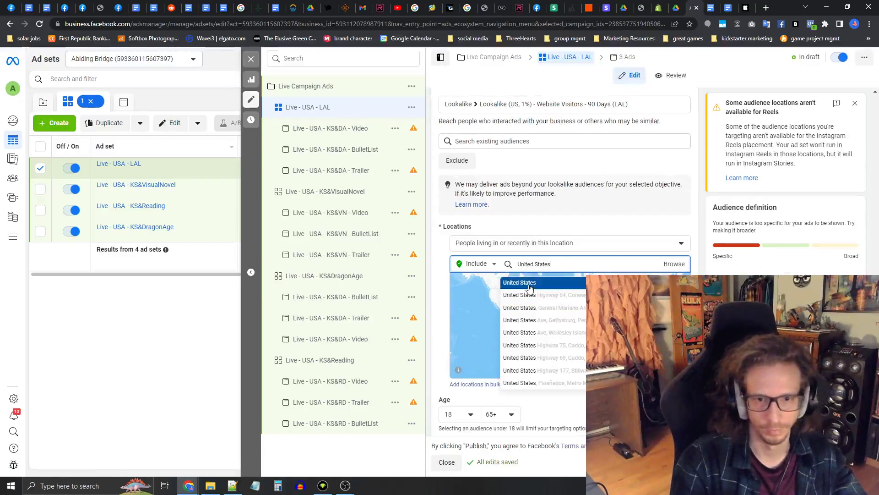
click(529, 287)
scroll(533, 228, down, 5)
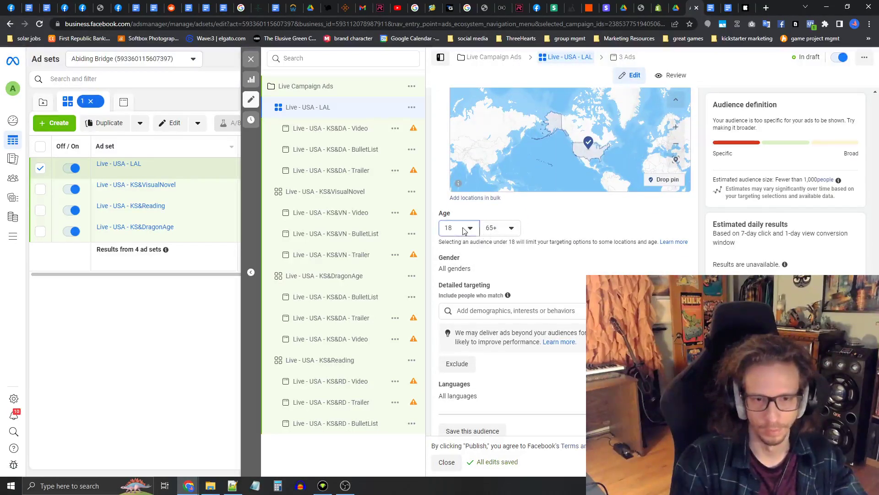
Step: Set the audience age range to minimum 19 and maximum 39
click(465, 228)
scroll(471, 320, down, 3)
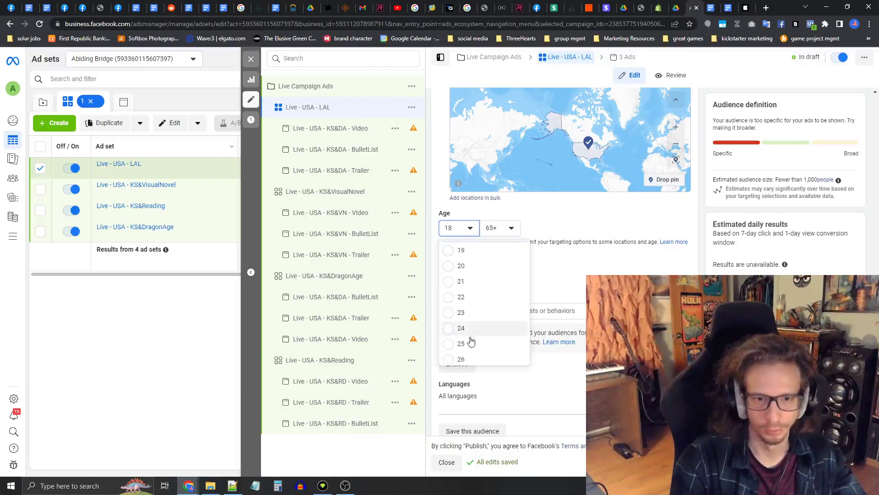
click(476, 343)
click(500, 228)
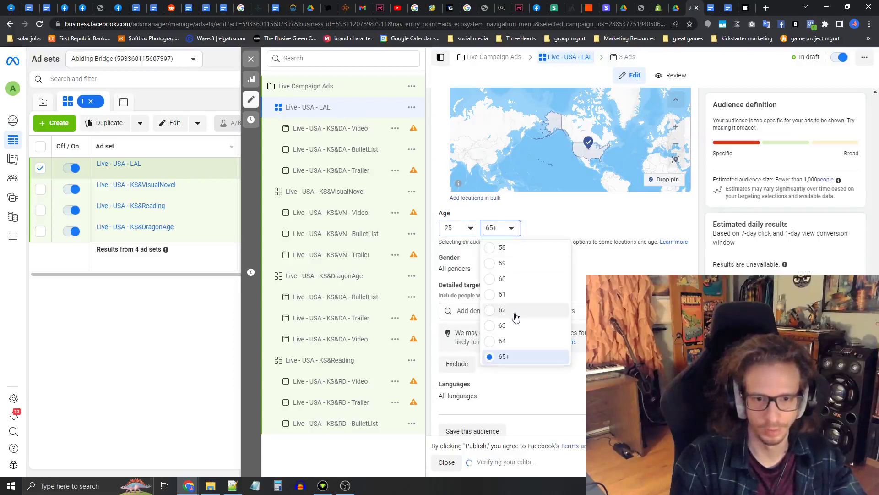
scroll(515, 316, up, 3)
scroll(515, 318, up, 2)
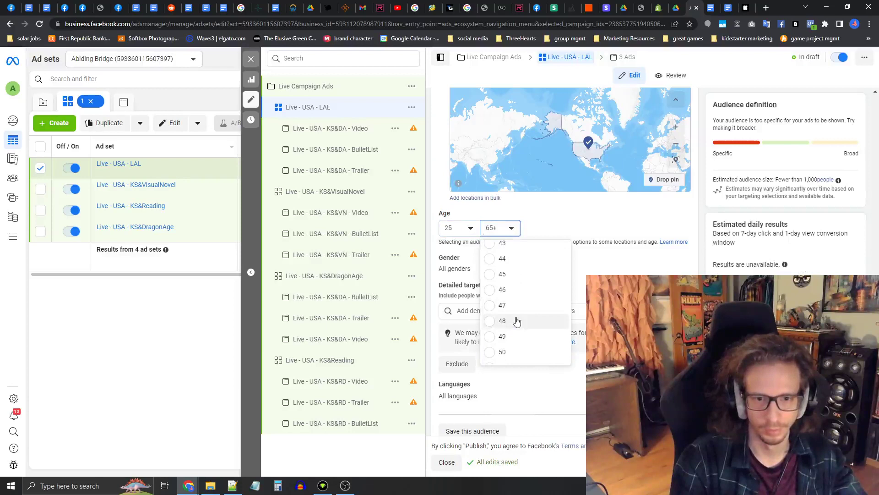
scroll(513, 281, up, 2)
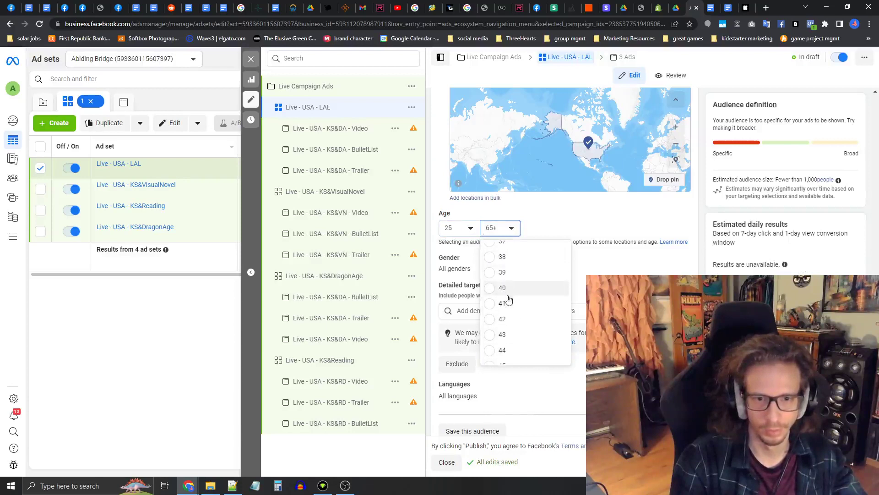
click(503, 272)
click(467, 229)
scroll(478, 293, up, 2)
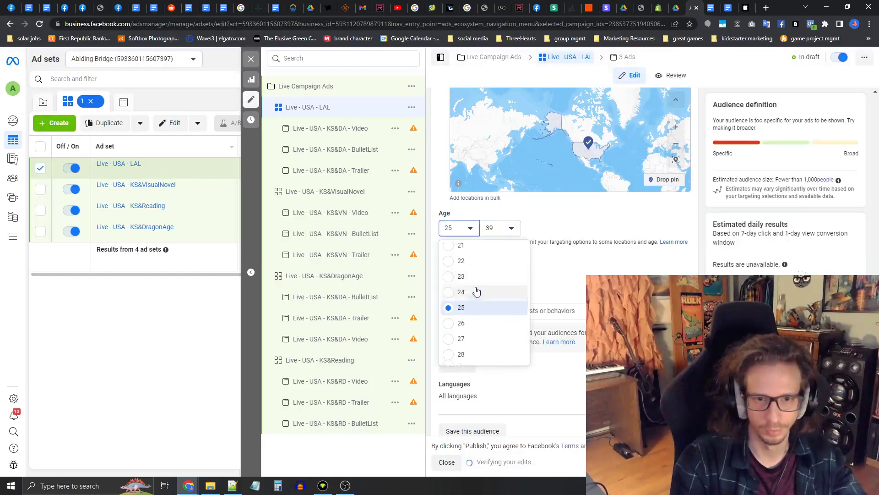
click(477, 300)
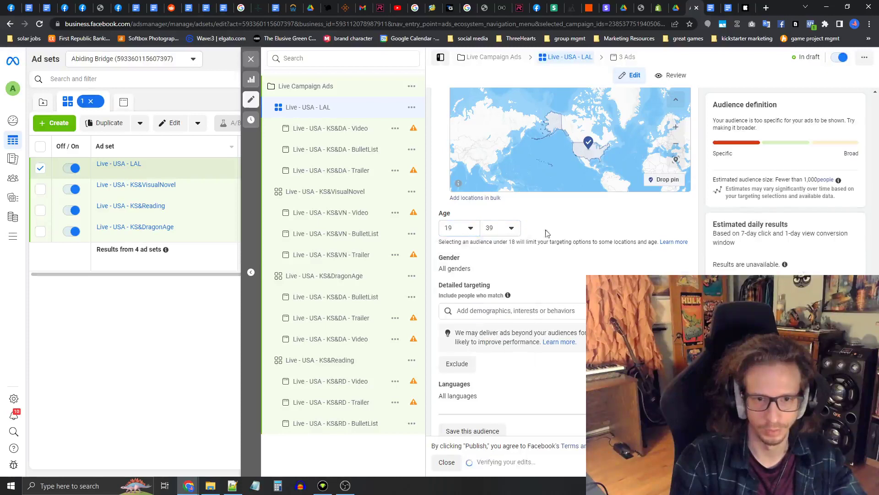
scroll(559, 252, down, 1)
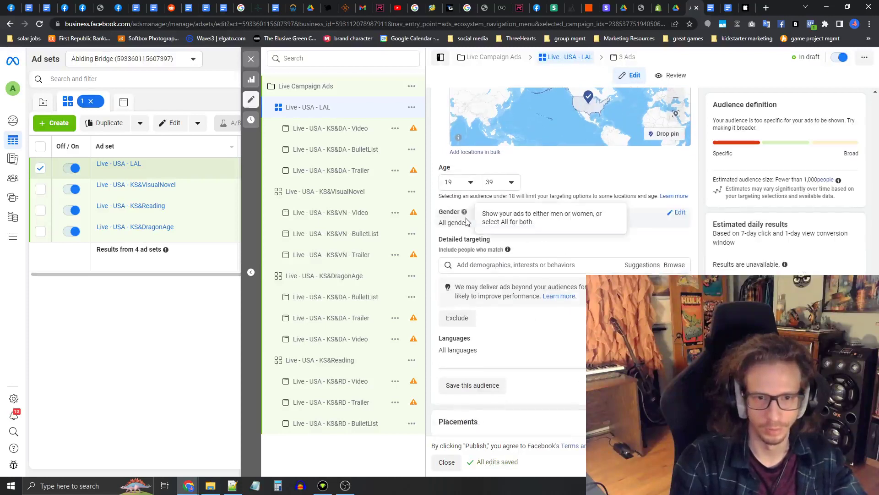
scroll(538, 264, down, 1)
Step: Search the detailed targeting and add the Kickstarter (website) interest to the ad set
click(495, 221)
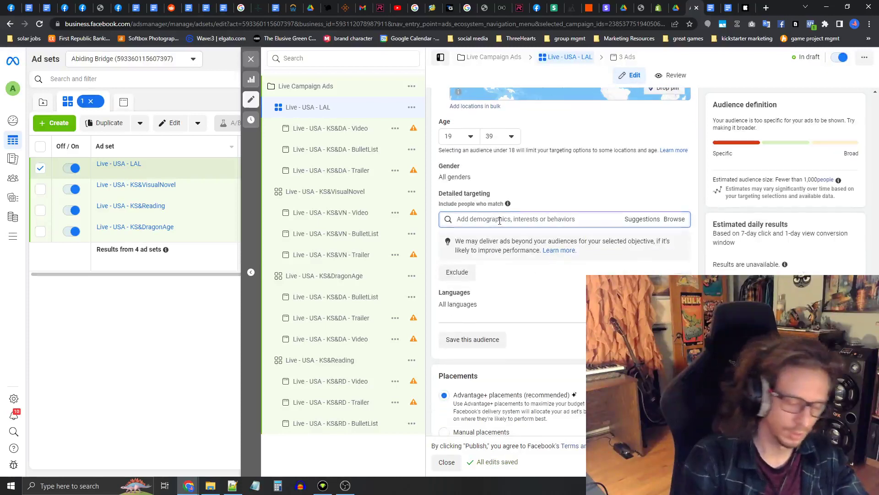
text(Kidkstarter)
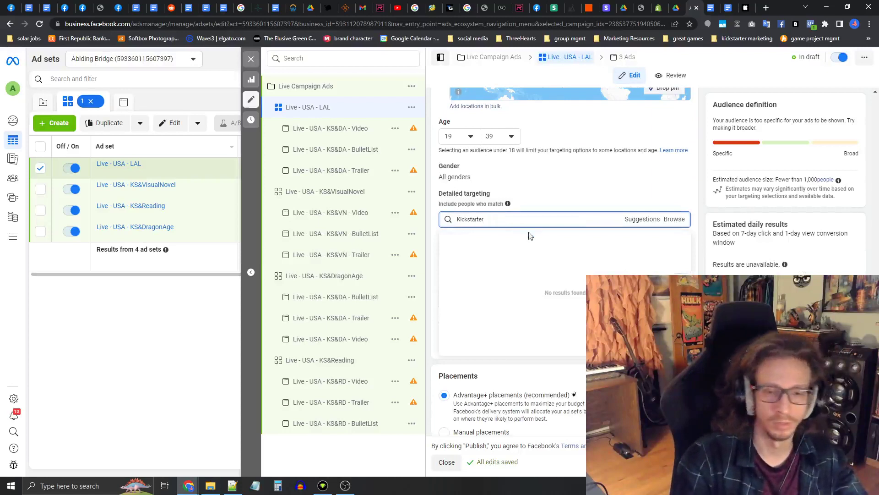
click(504, 243)
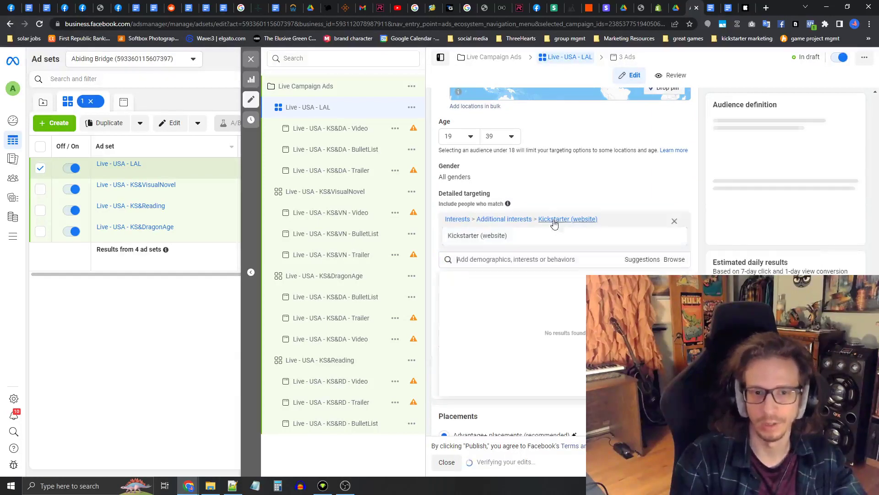
click(544, 199)
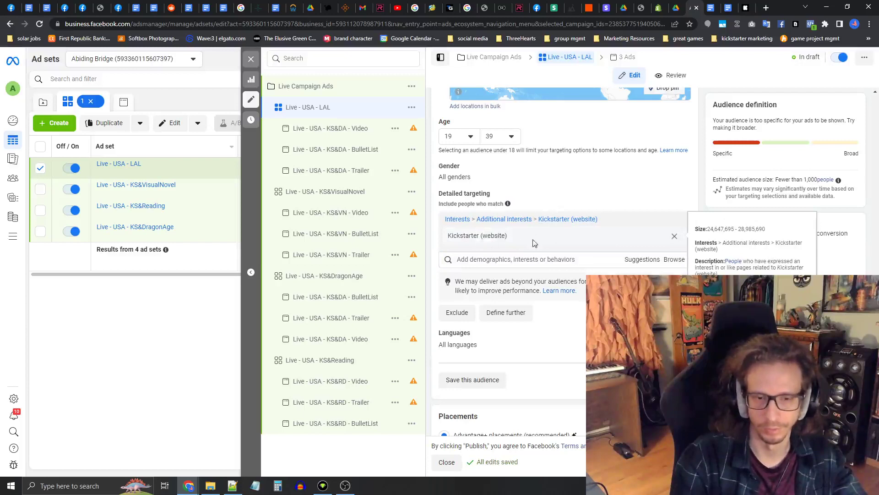
scroll(558, 334, down, 1)
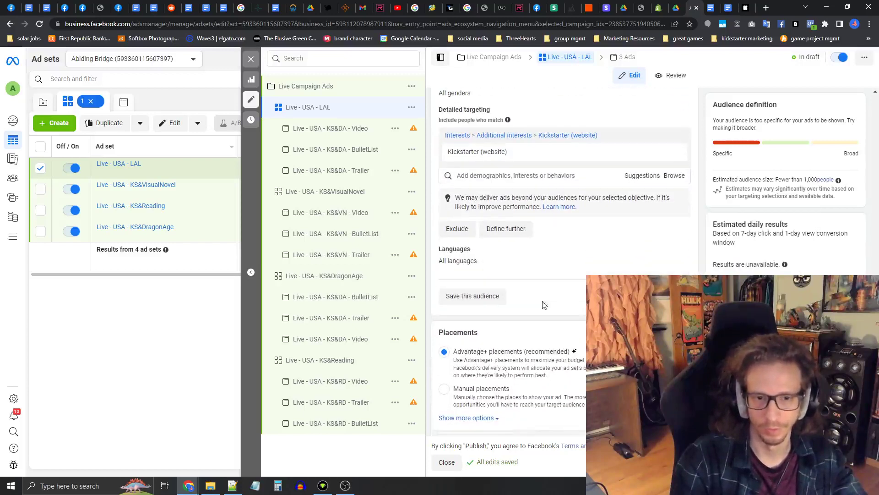
scroll(524, 326, up, 1)
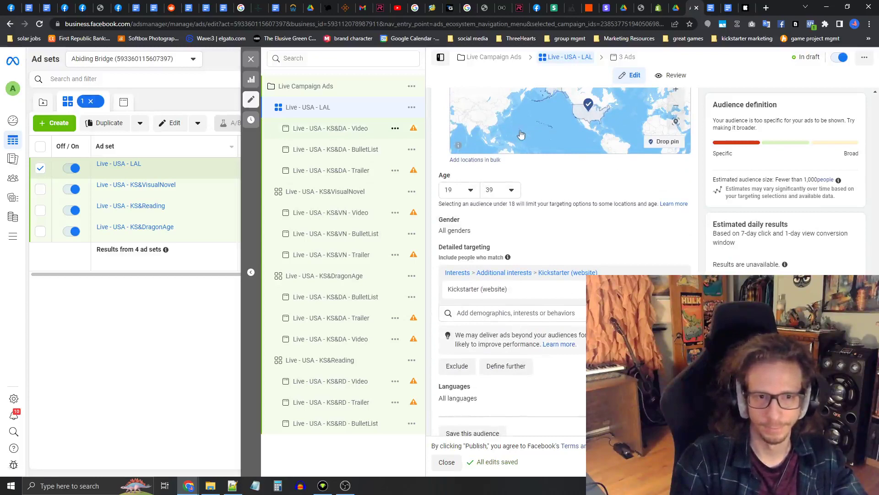
Step: Replace KS&DA with LAL in the Video, BulletList and Trailer ad names
click(333, 129)
drag(498, 127, 478, 127)
text(LAL - Video)
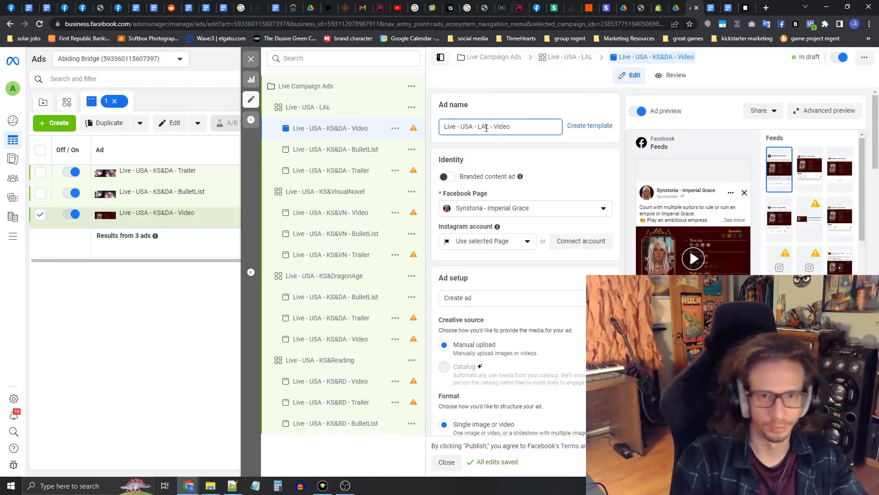
click(377, 148)
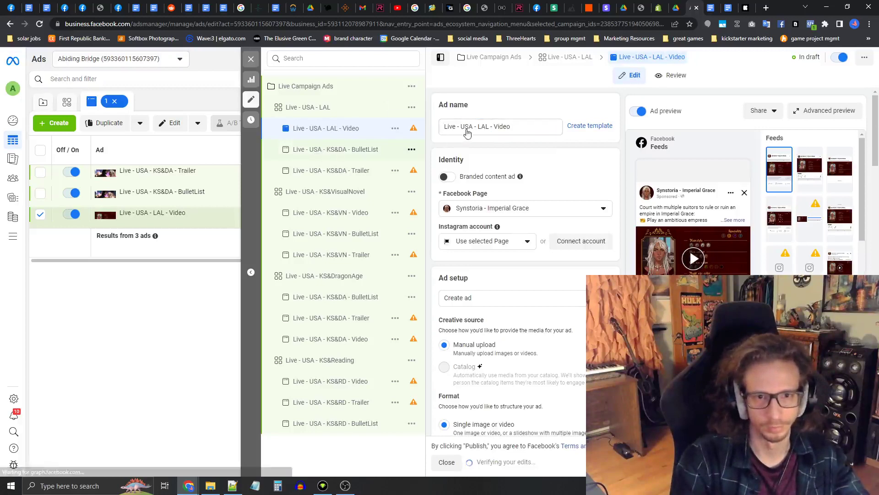
drag(499, 127, 489, 128)
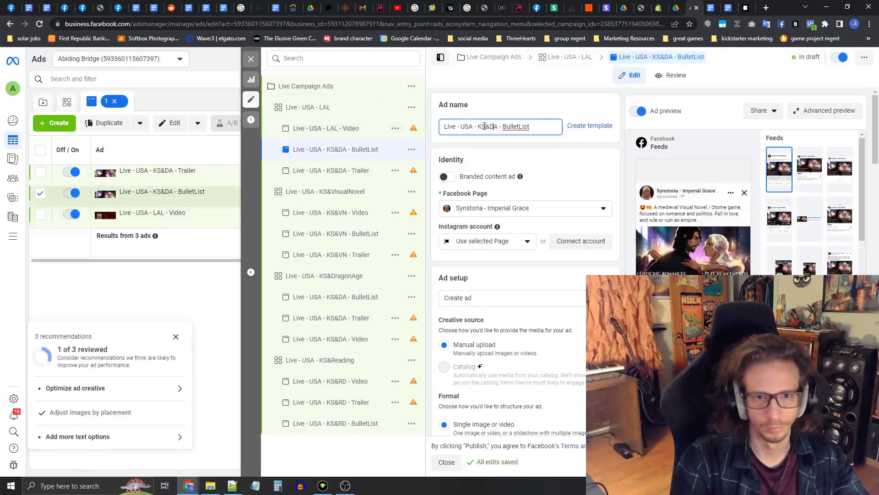
text(LAL)
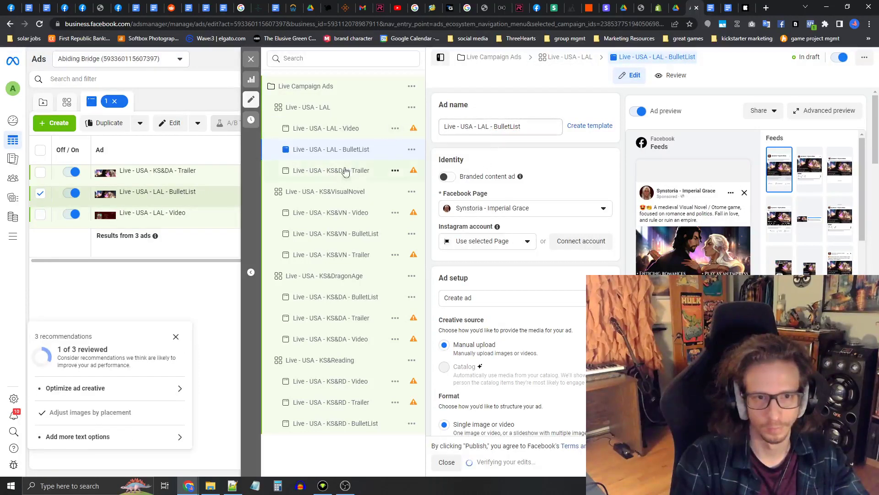
click(345, 171)
drag(478, 127, 493, 127)
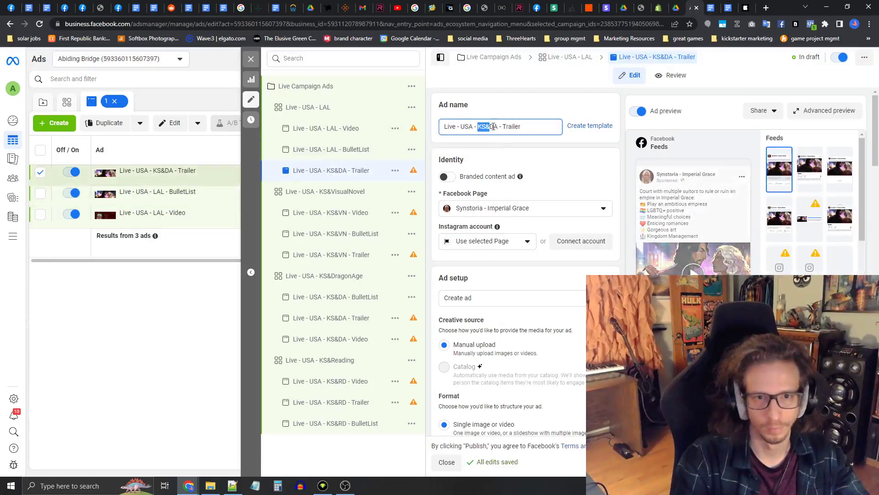
text(LAL)
click(498, 119)
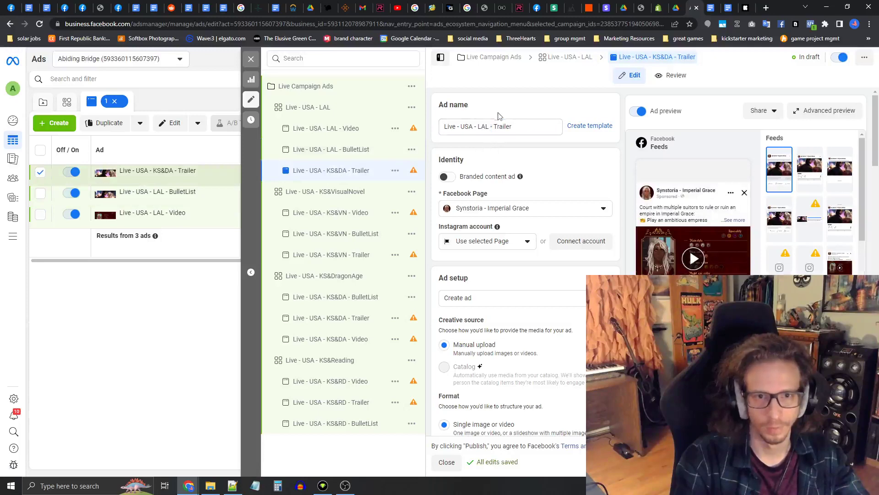
click(326, 114)
Step: Scroll through the Live - USA - LAL ad set's budget and audience settings to verify them
scroll(496, 157, down, 10)
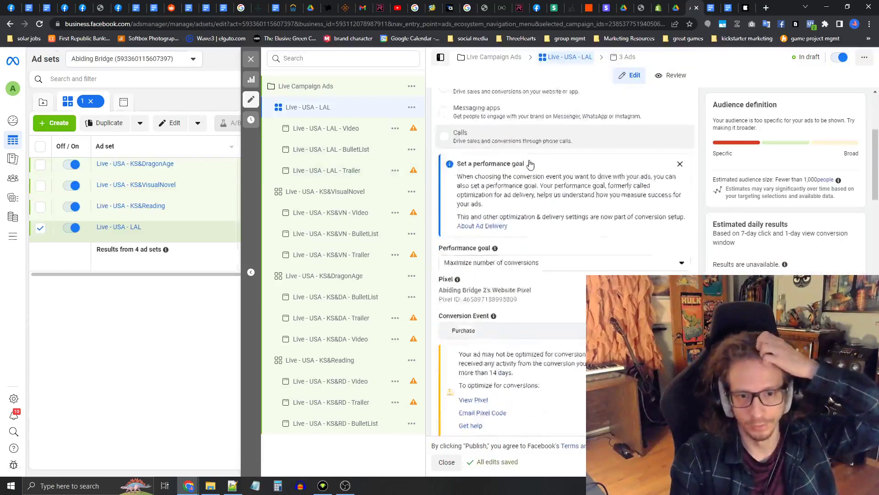
scroll(531, 163, down, 4)
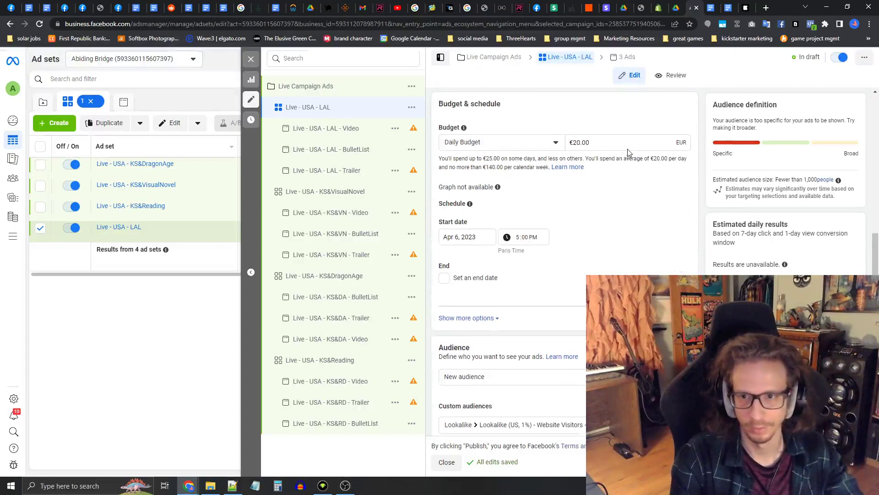
scroll(627, 150, down, 8)
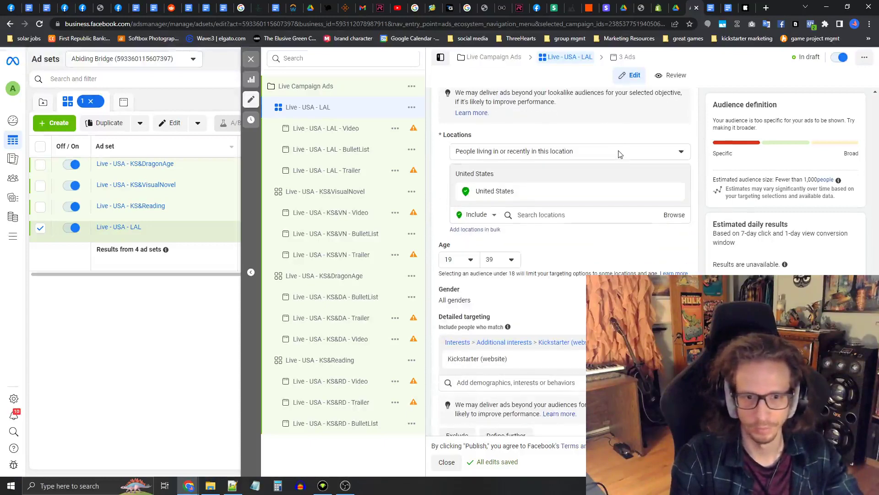
scroll(620, 153, down, 4)
scroll(507, 236, up, 3)
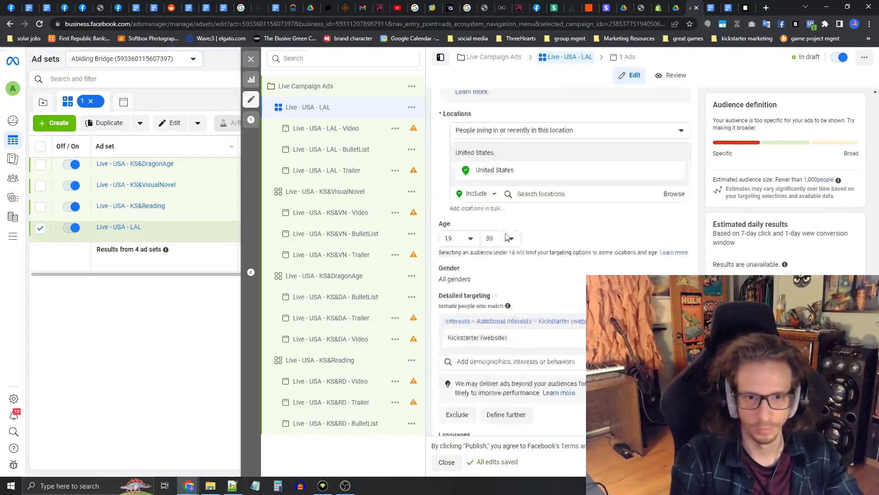
scroll(507, 236, up, 3)
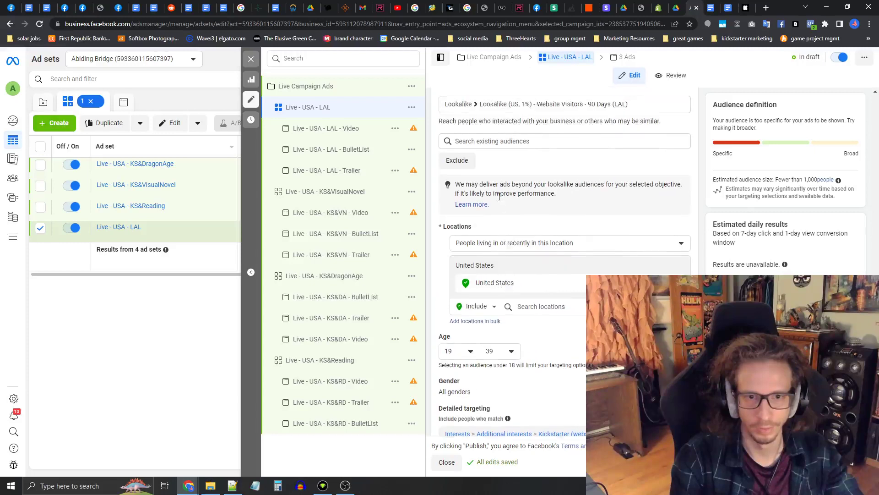
scroll(499, 196, up, 2)
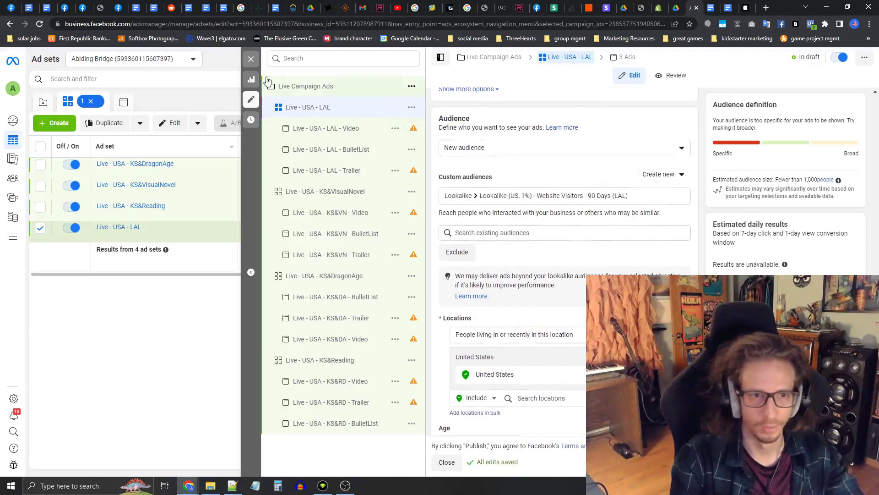
Step: Close the ad set editor without publishing and review the 12 draft ads
click(252, 60)
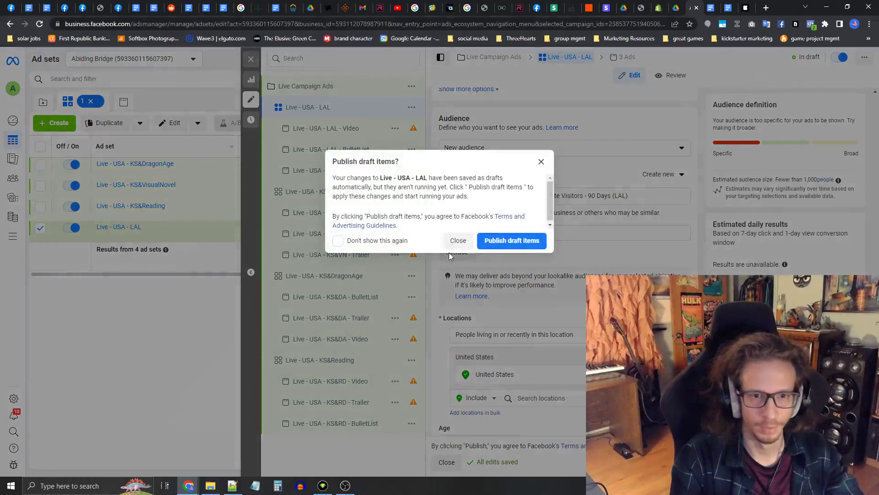
click(458, 240)
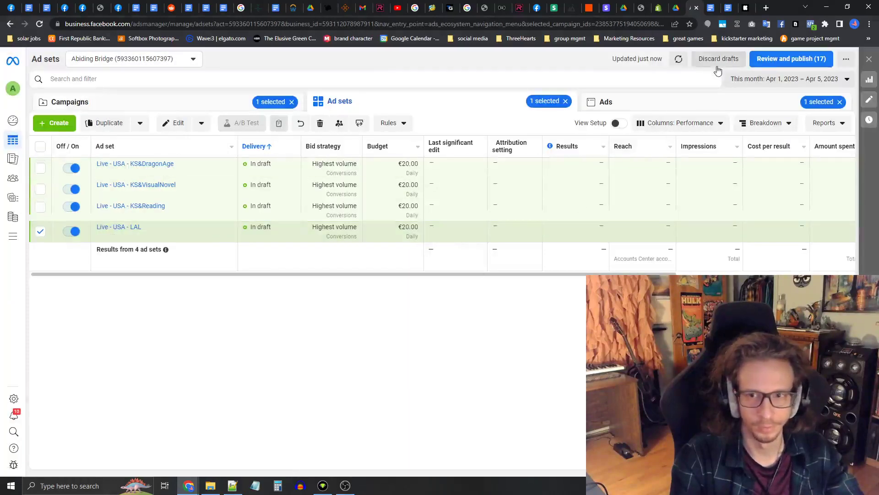
click(771, 60)
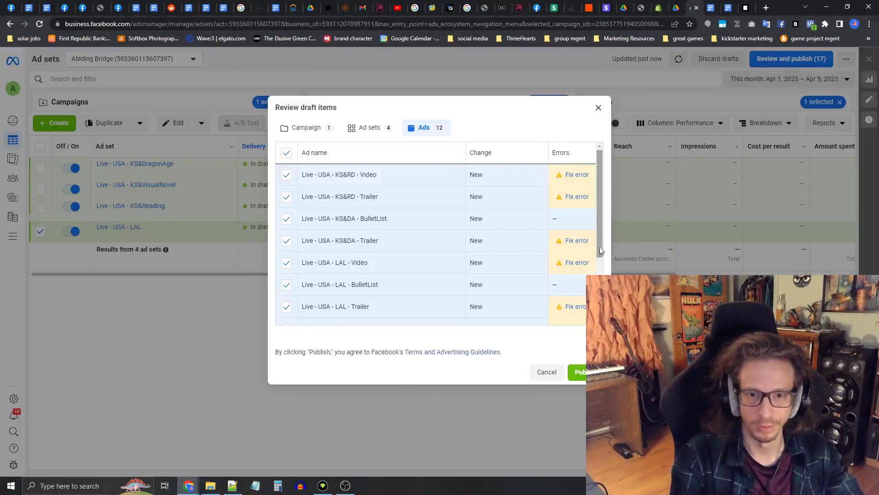
drag(602, 251, 601, 310)
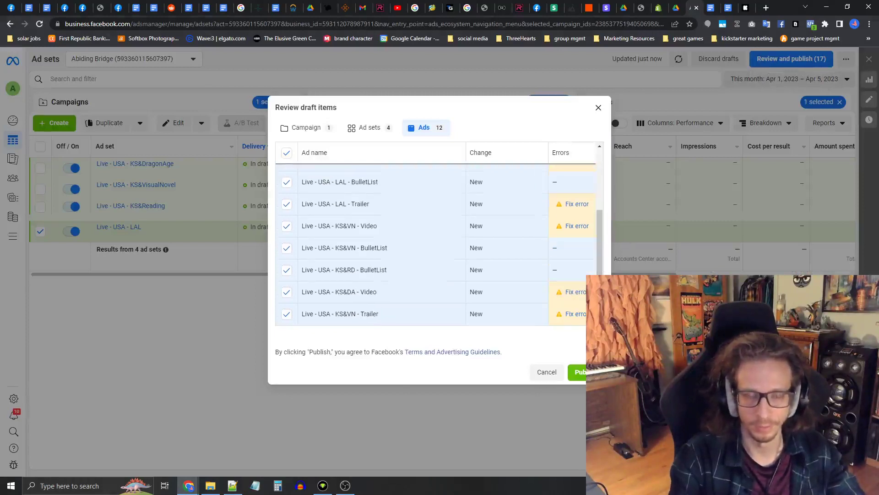